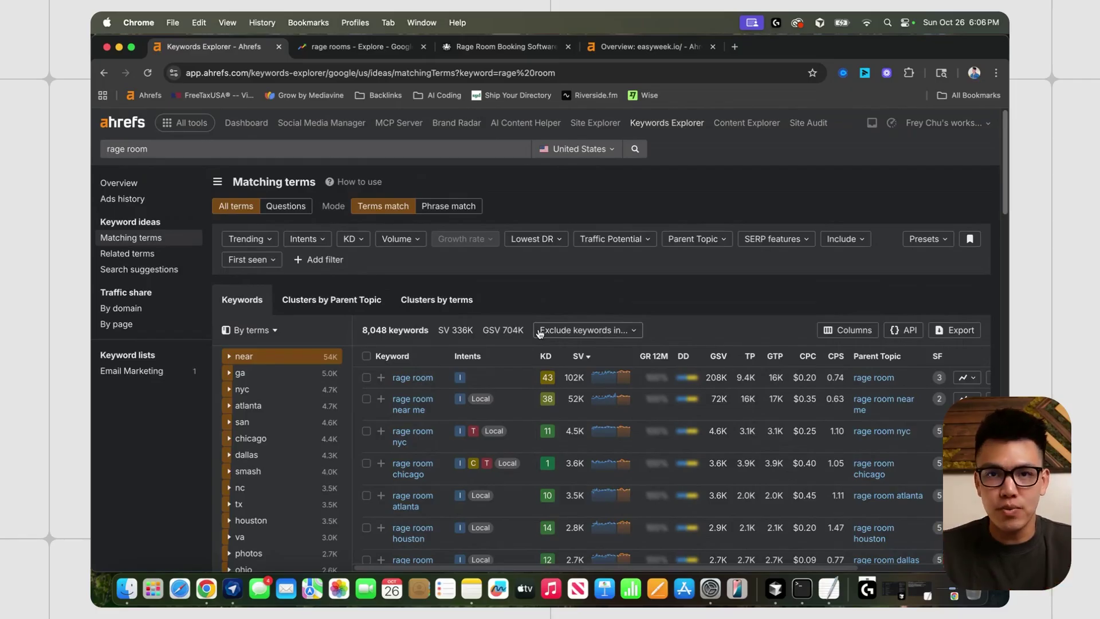
pyautogui.scroll(-5, 539, 343)
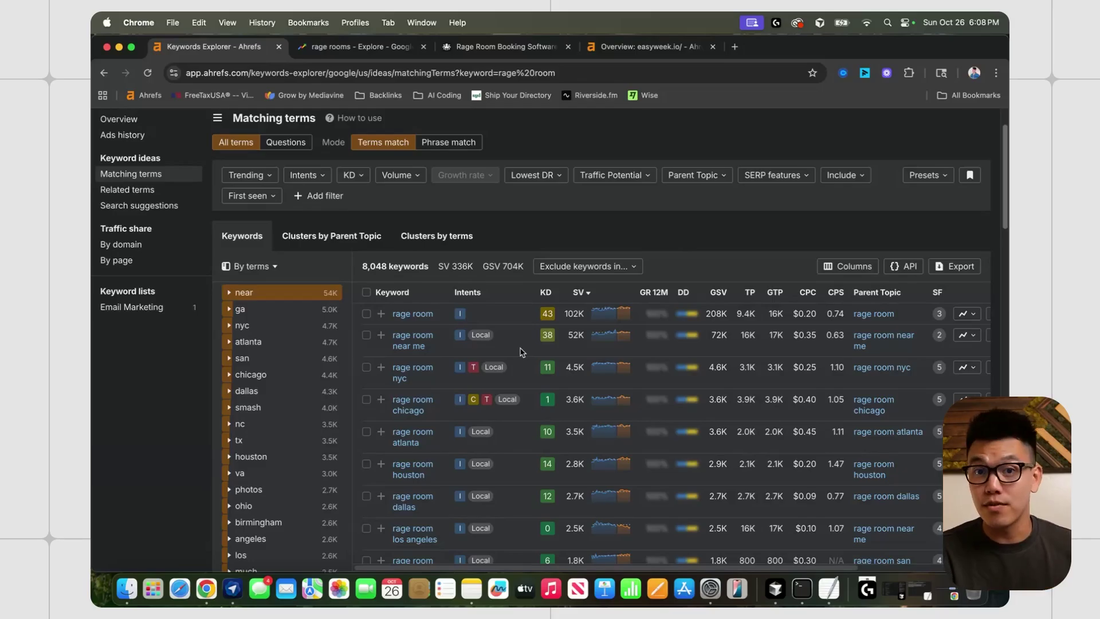
pyautogui.scroll(1, 522, 338)
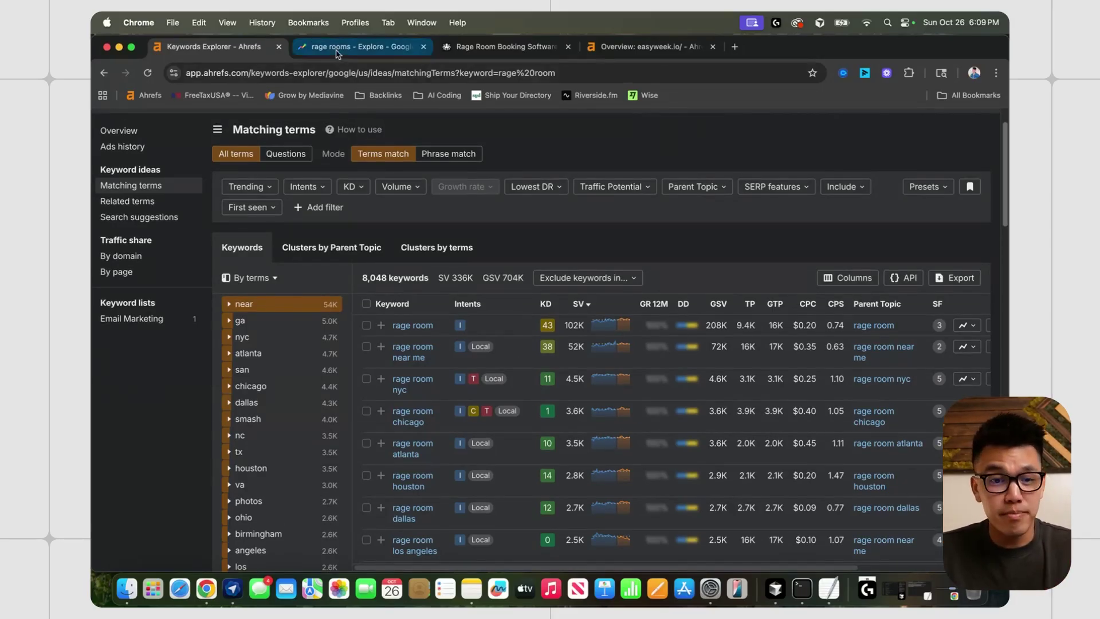
# Check the past-5-years US Google Trends interest for rage rooms, then return to the Ahrefs keyword list
pyautogui.click(356, 47)
pyautogui.scroll(-1, 459, 291)
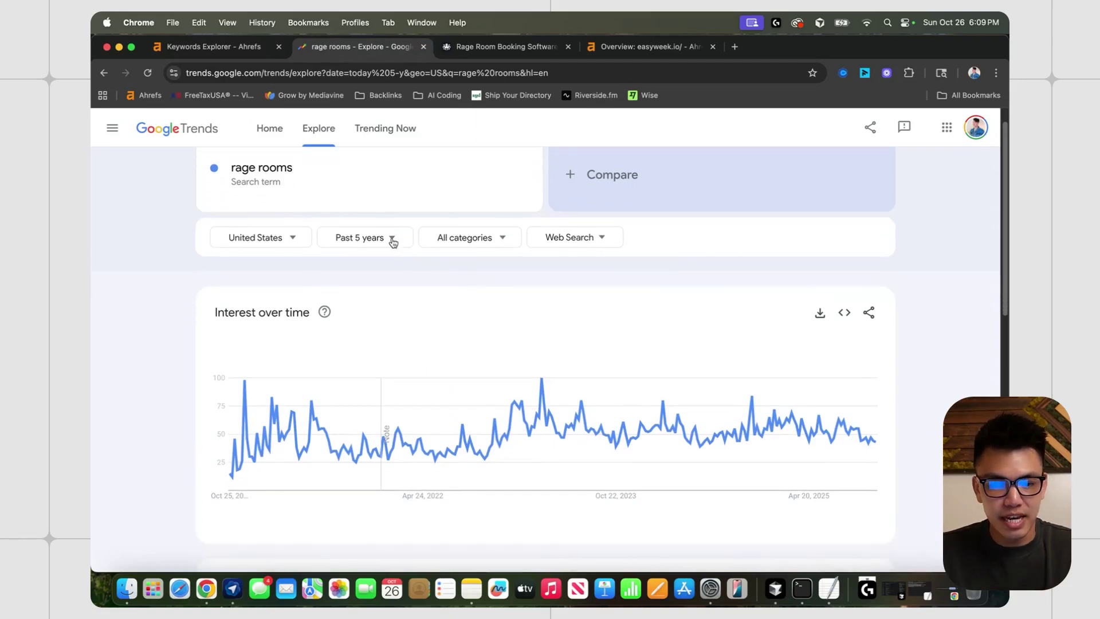
pyautogui.click(389, 238)
pyautogui.scroll(-1, 260, 366)
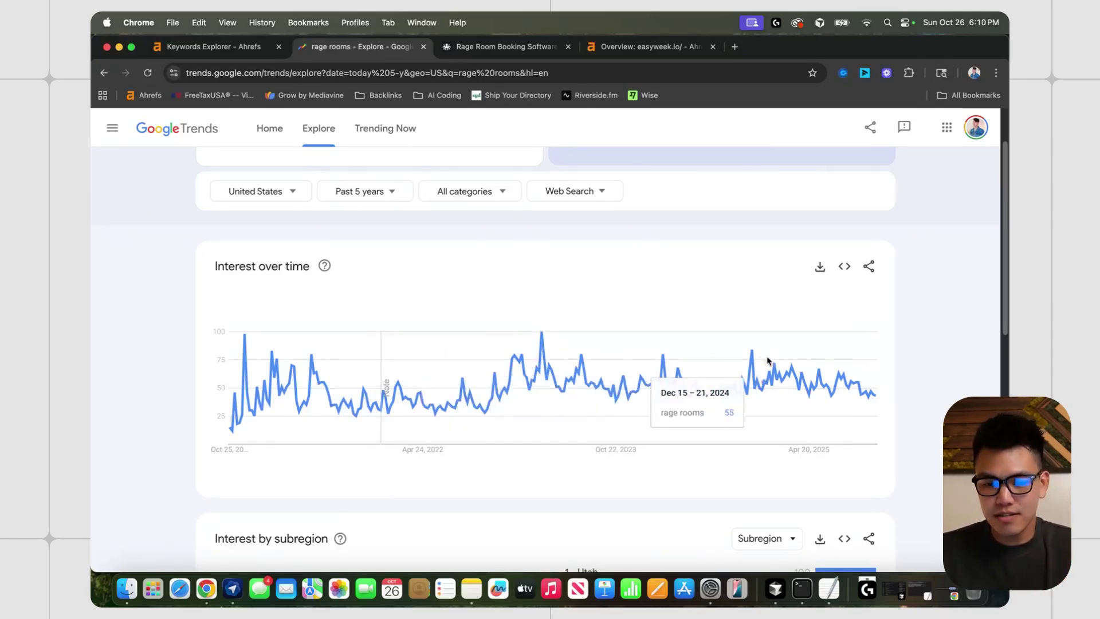
pyautogui.hotkey('ctrl', 'shift', 'Tab')
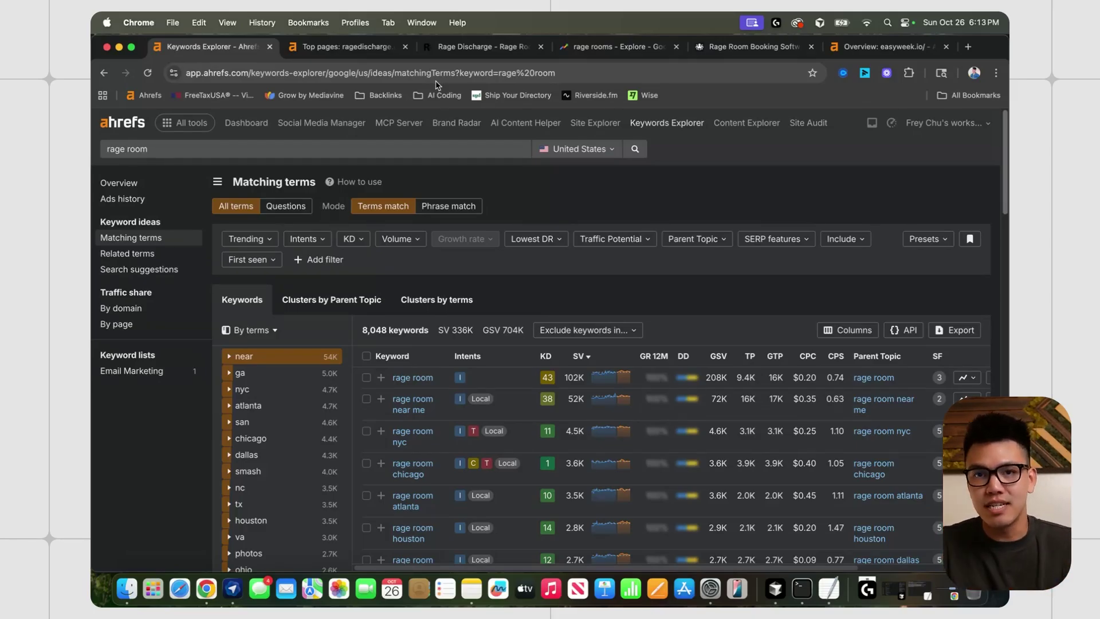
# Browse Rage Discharge's locations listing and its Houston, Texas rage rooms article
pyautogui.press('super+3')
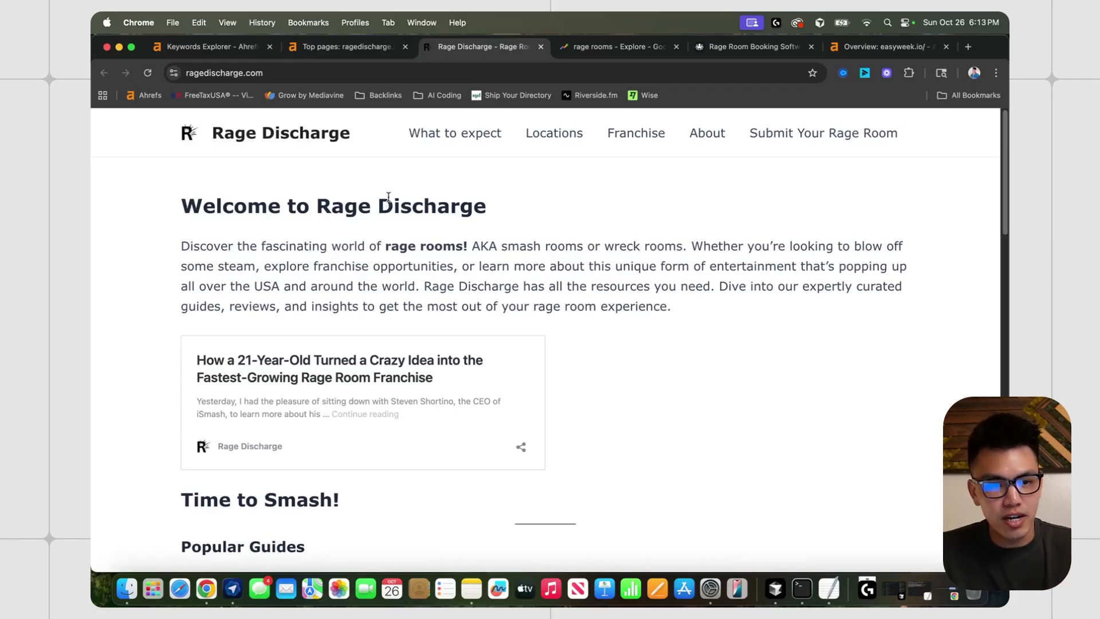
pyautogui.scroll(-10, 481, 302)
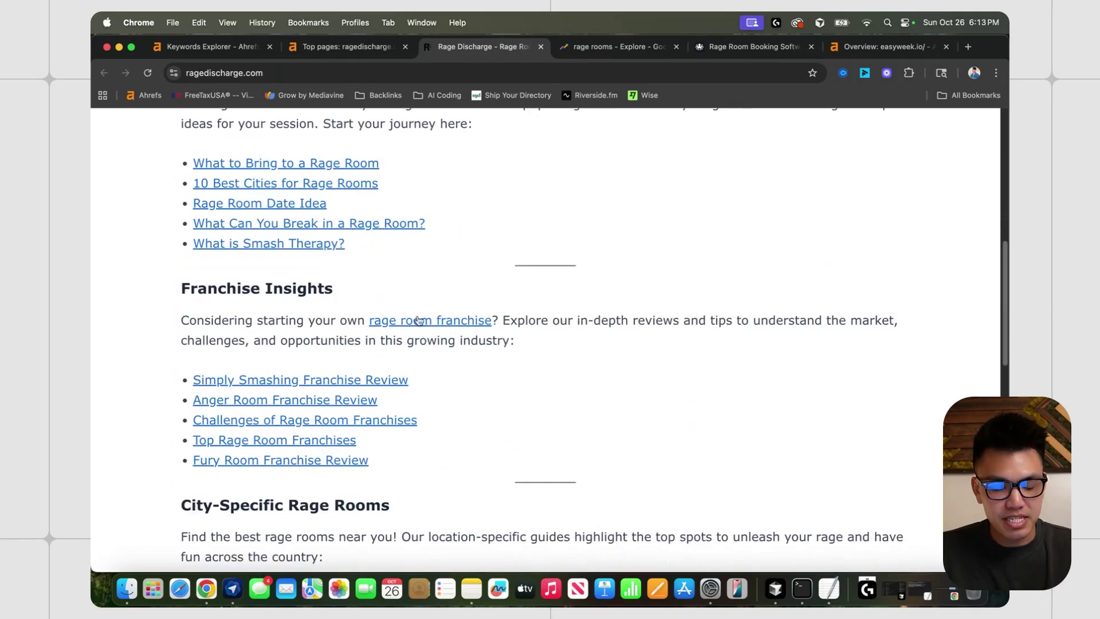
pyautogui.scroll(5, 418, 321)
pyautogui.scroll(5, 484, 380)
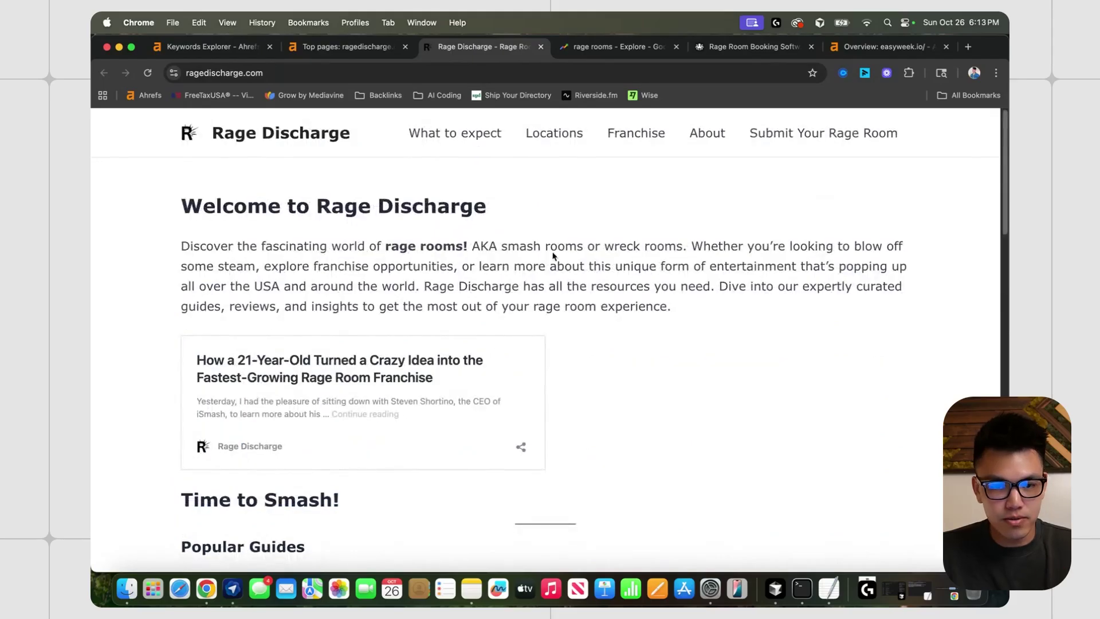
pyautogui.click(550, 135)
pyautogui.scroll(-10, 386, 369)
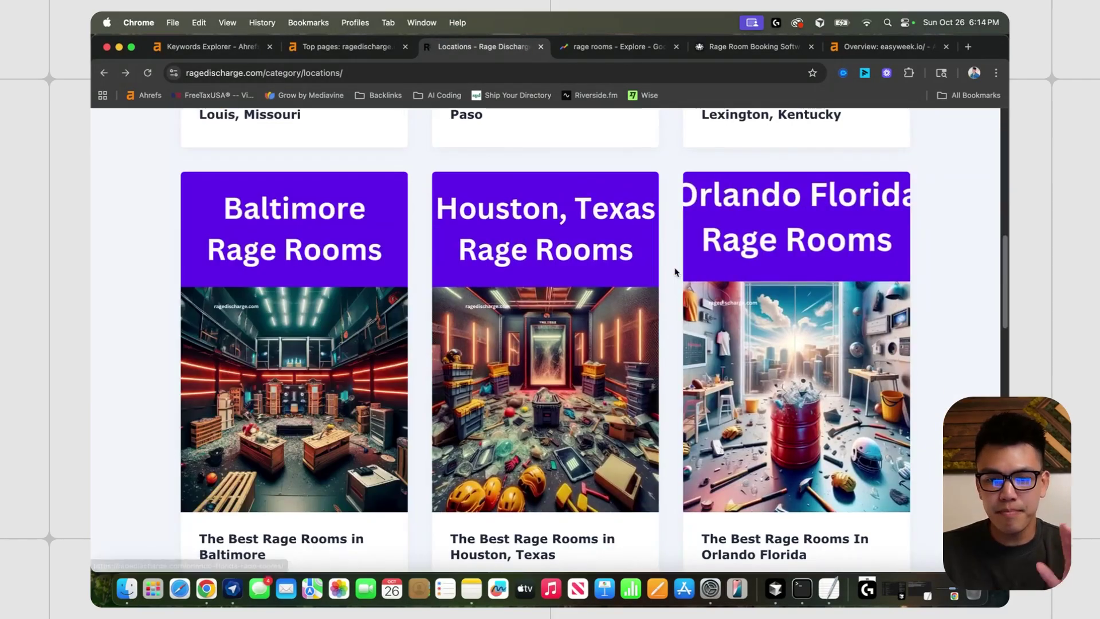
pyautogui.click(568, 240)
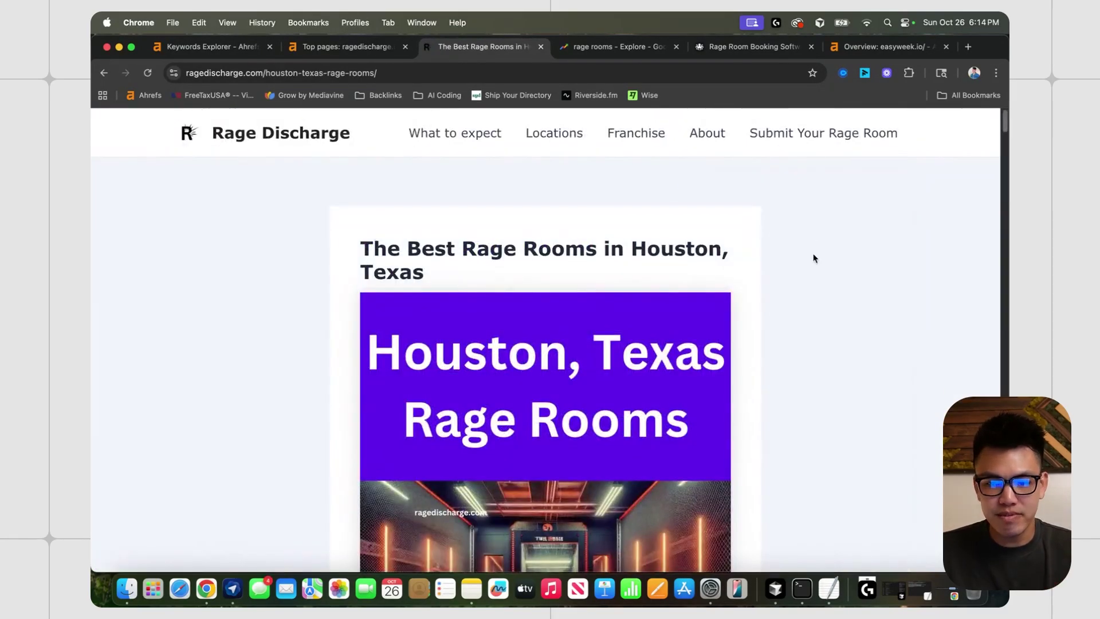
# Bring up the ragedischarge.com site overview in Ahrefs Site Explorer
pyautogui.moveTo(1004, 127); pyautogui.dragTo(1006, 304)
pyautogui.click(343, 46)
pyautogui.click(153, 179)
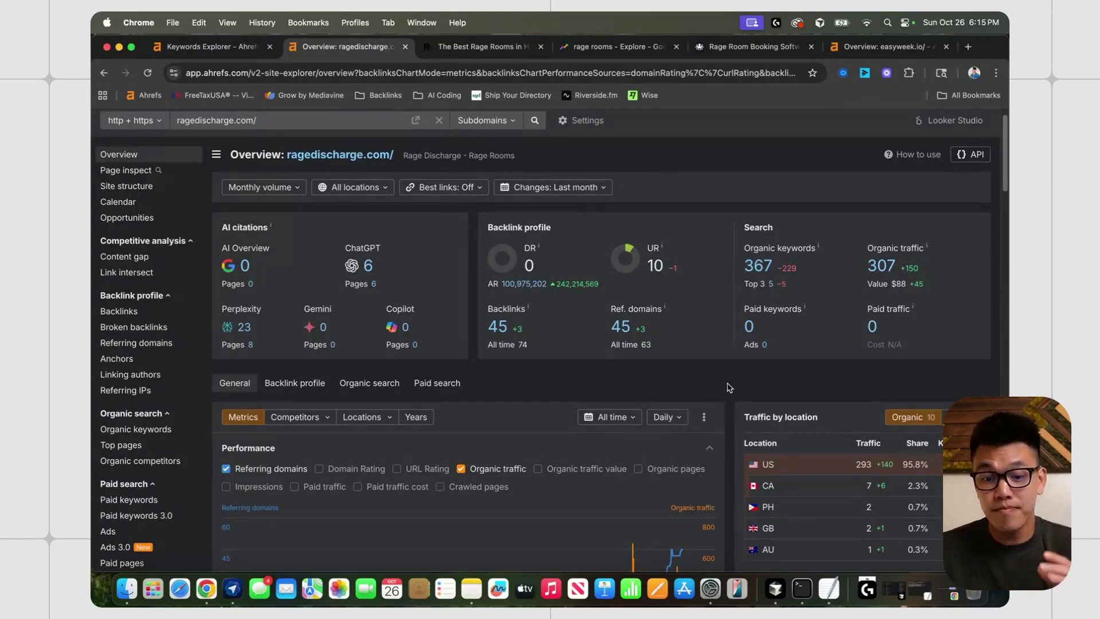
# Review the backlinks behind ragedischarge.com's domain rating
pyautogui.click(529, 266)
pyautogui.scroll(-2, 521, 344)
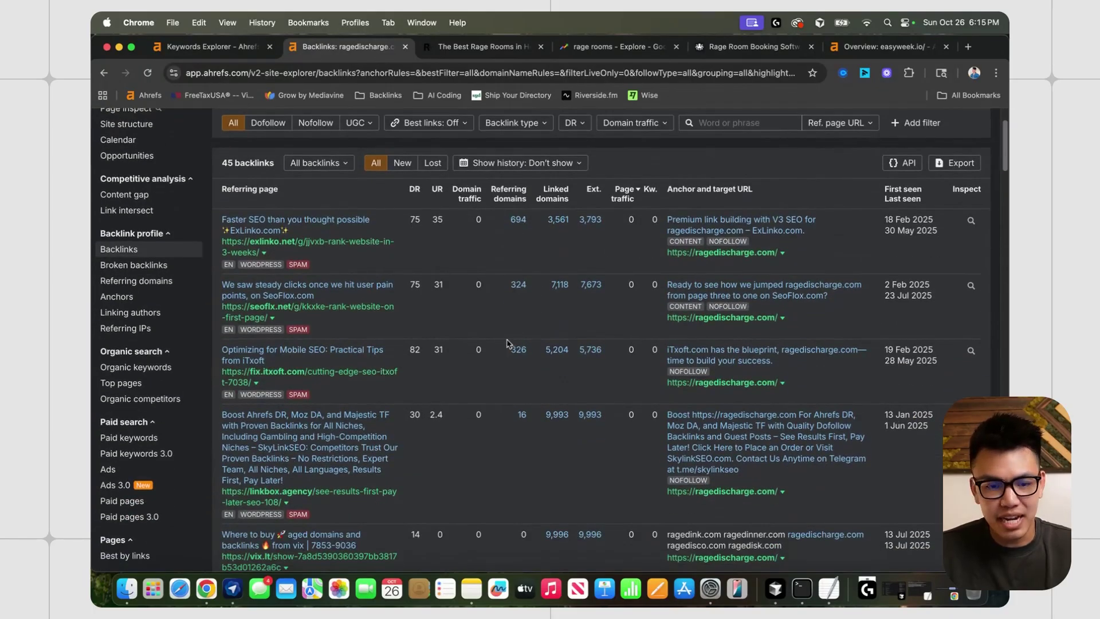
pyautogui.scroll(1, 516, 350)
pyautogui.scroll(-1, 528, 348)
pyautogui.scroll(-10, 530, 348)
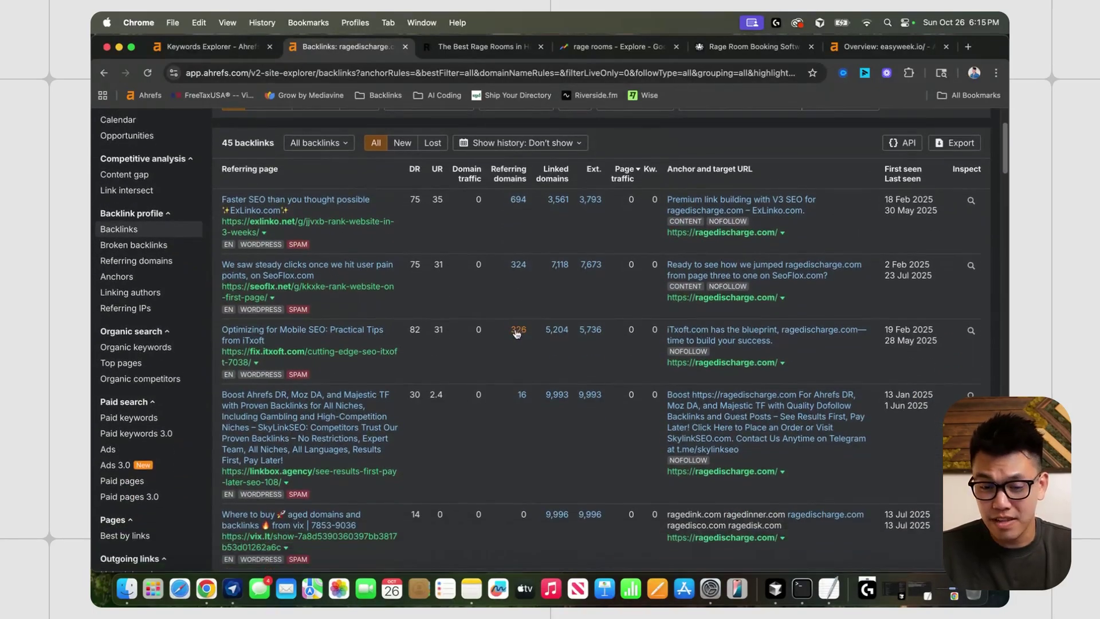
pyautogui.scroll(-5, 324, 353)
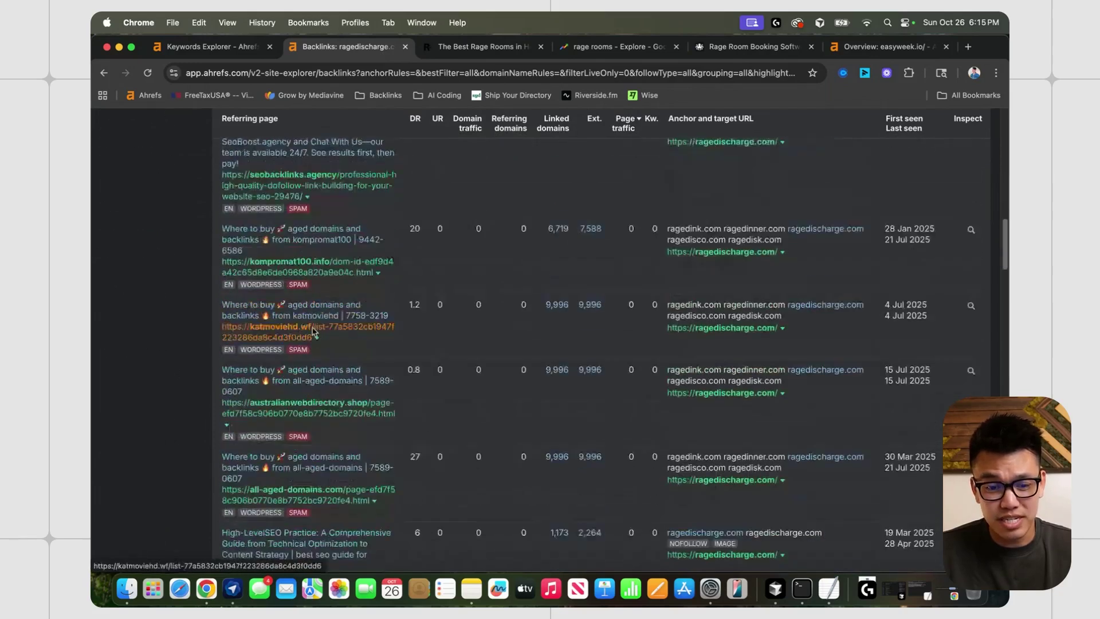
# In top pages, inspect the Salem, Oregon page's 19 ranking keywords, led by 'rage rooms near me' at 12K
pyautogui.press('super+bracketleft')
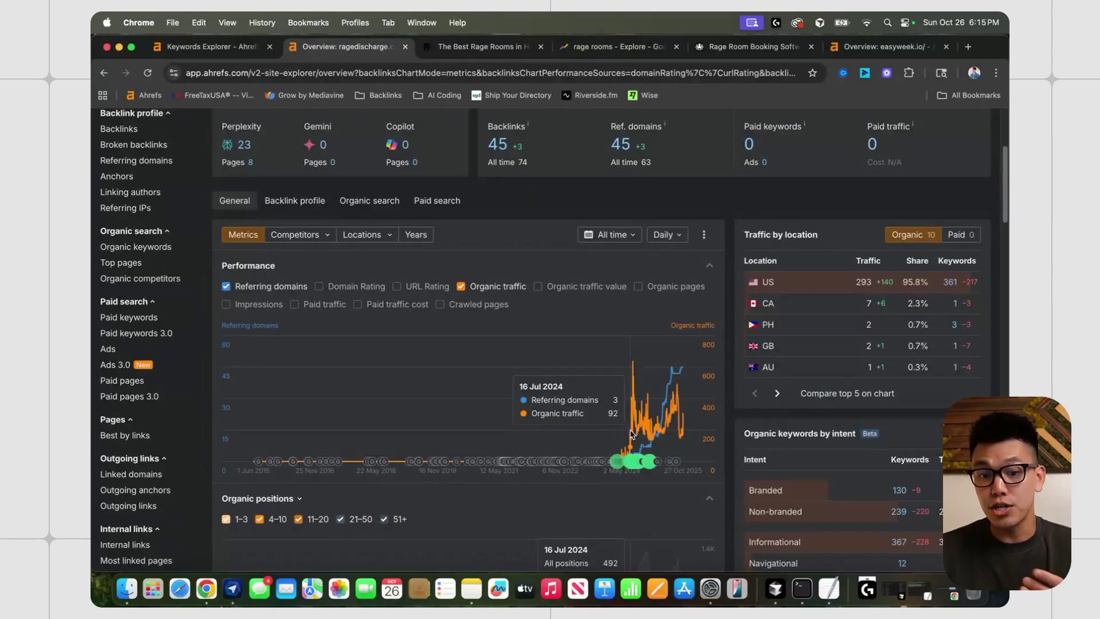
pyautogui.press('super+bracketleft')
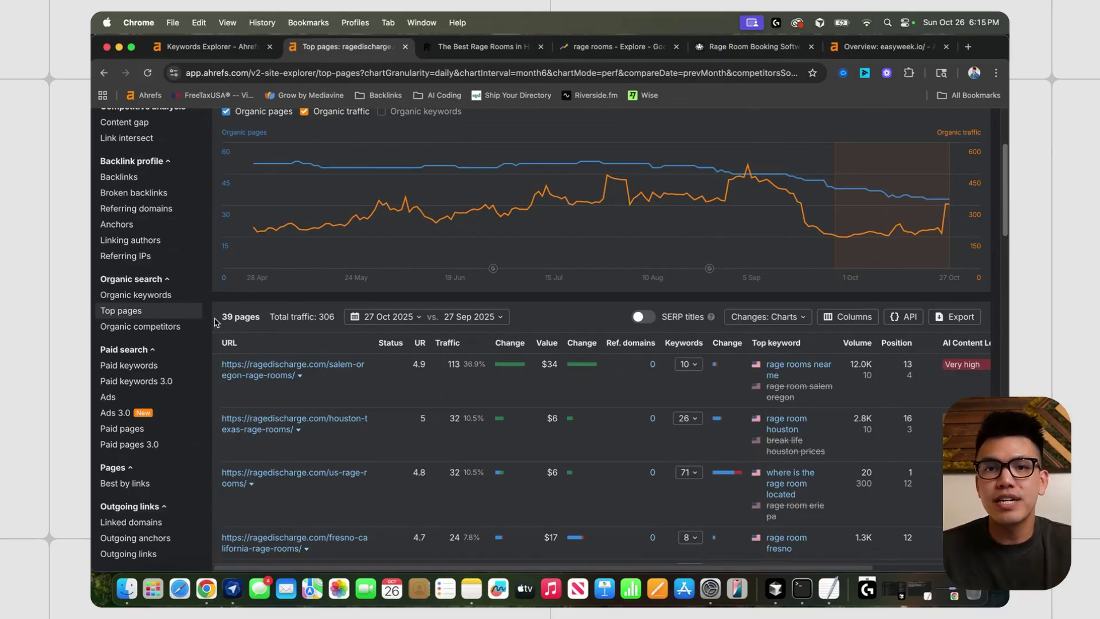
pyautogui.scroll(-3, 713, 348)
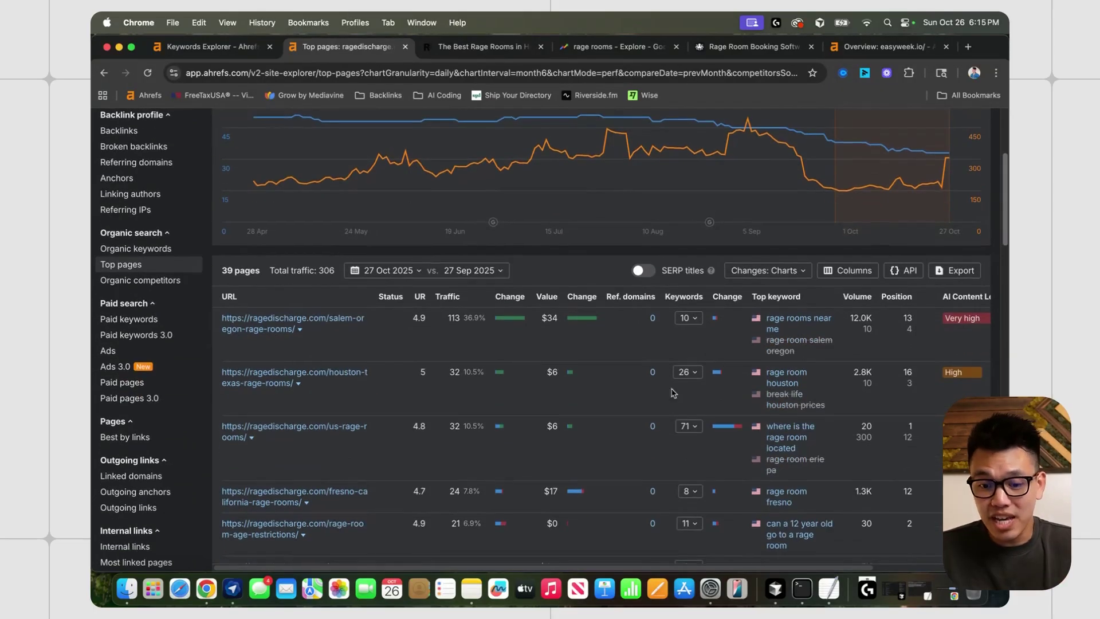
pyautogui.click(695, 276)
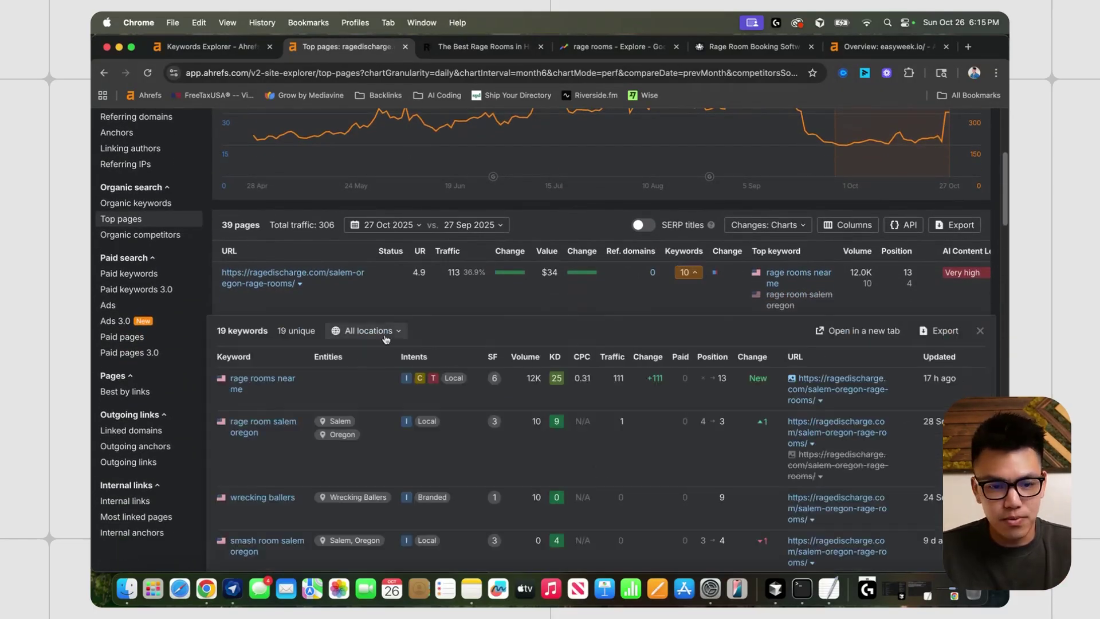
pyautogui.click(266, 283)
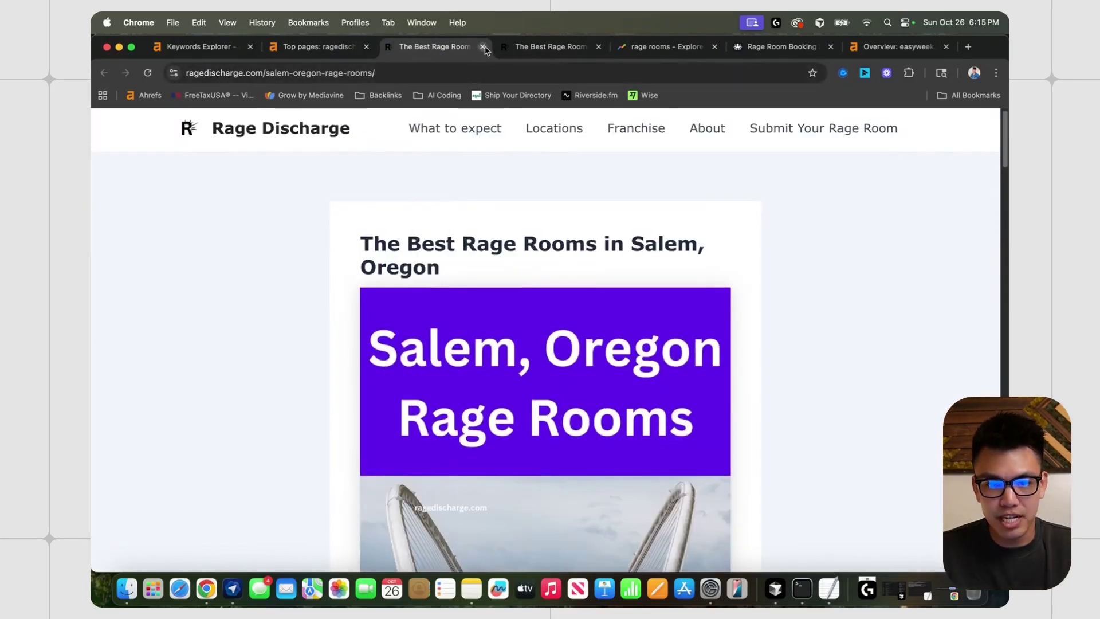
pyautogui.click(482, 46)
pyautogui.scroll(-1, 595, 355)
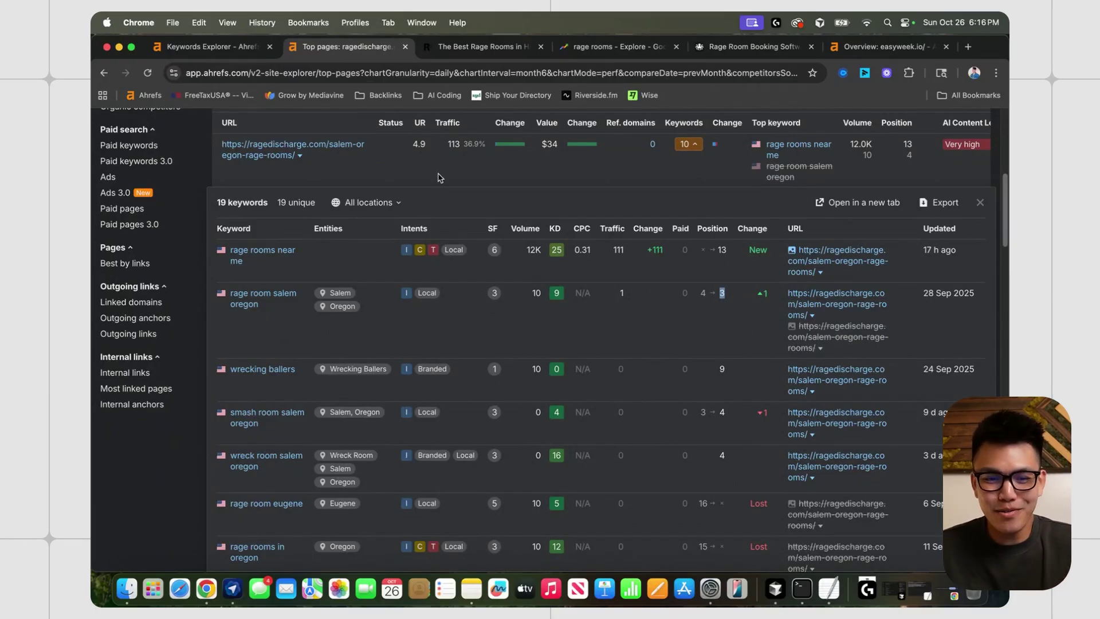
pyautogui.hotkey('ctrl', 'Tab')
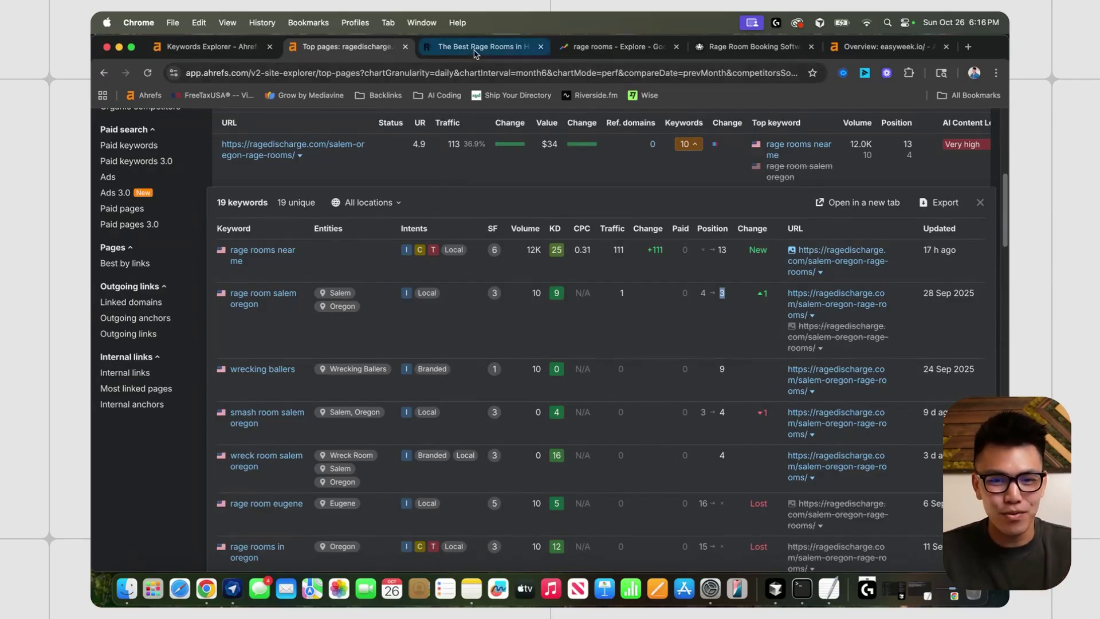
# Skim EasyWeek's Software for Rage Rooms page and highlight its headline
pyautogui.scroll(20, 457, 286)
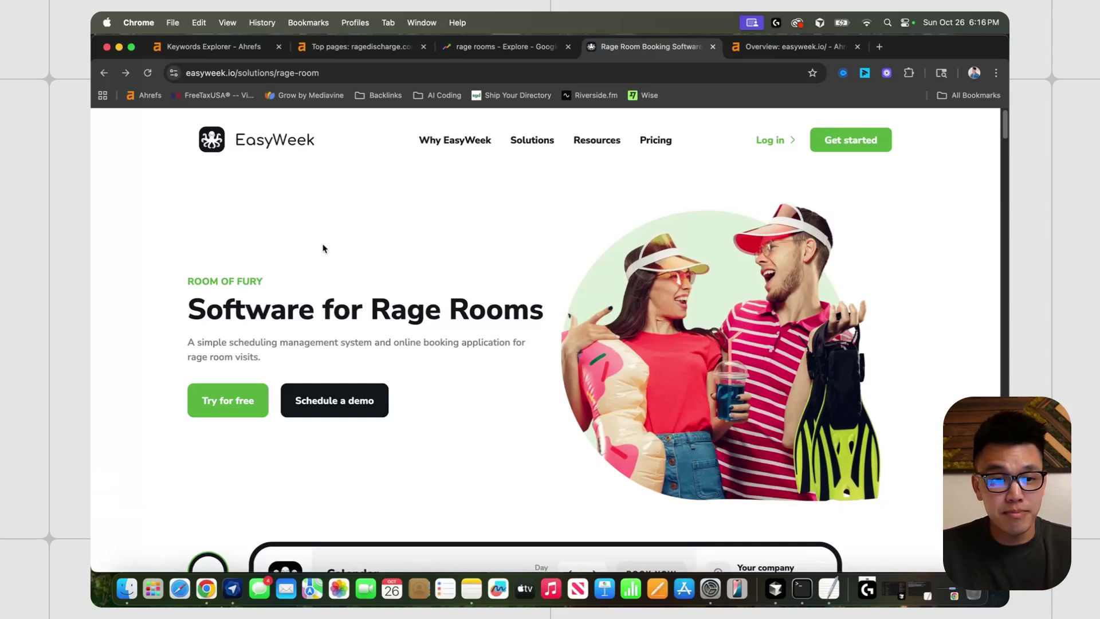
pyautogui.scroll(-2, 351, 240)
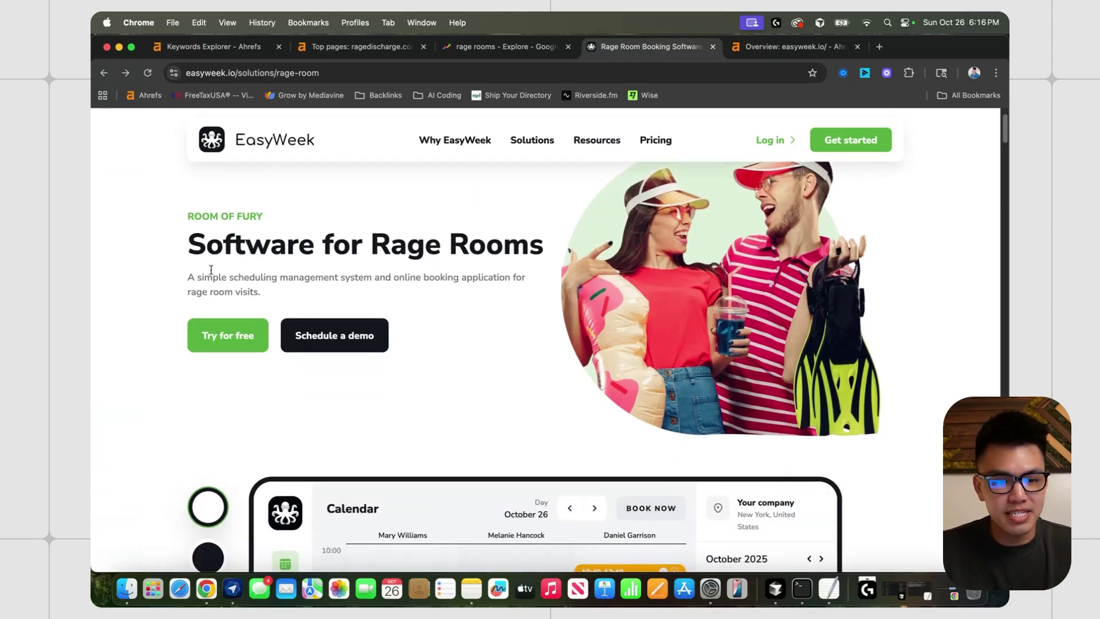
pyautogui.moveTo(174, 252); pyautogui.dragTo(545, 265)
pyautogui.click(504, 328)
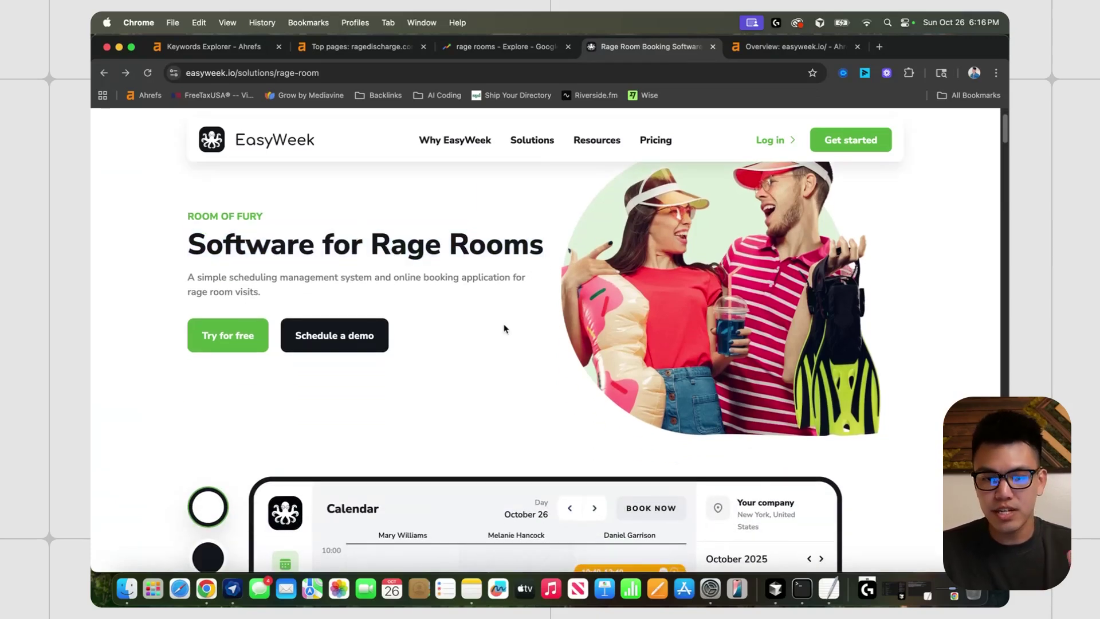
# Google 'software for rage rooms' in a new tab and scan the results
pyautogui.click(880, 47)
pyautogui.write('sof')
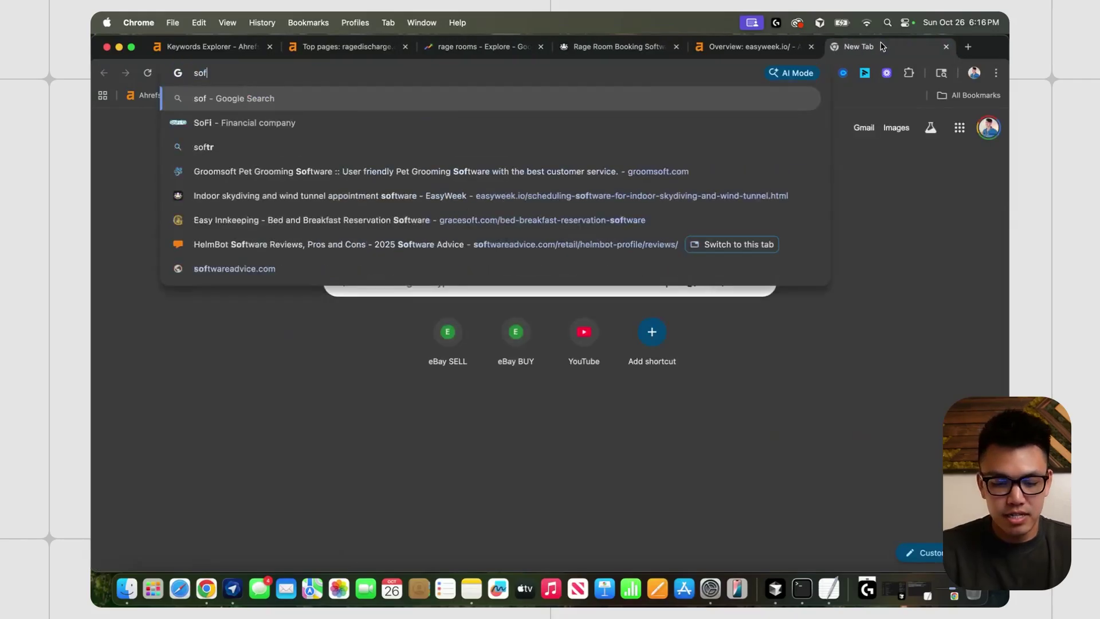
pyautogui.write('tware for rage rooms')
pyautogui.press('Return')
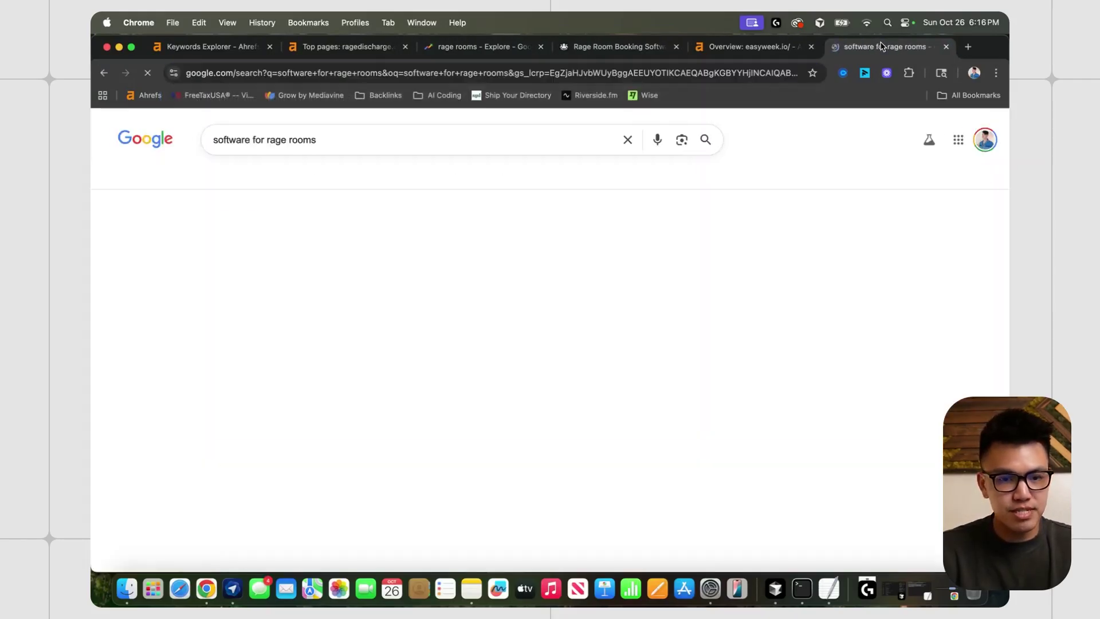
pyautogui.scroll(-5, 388, 264)
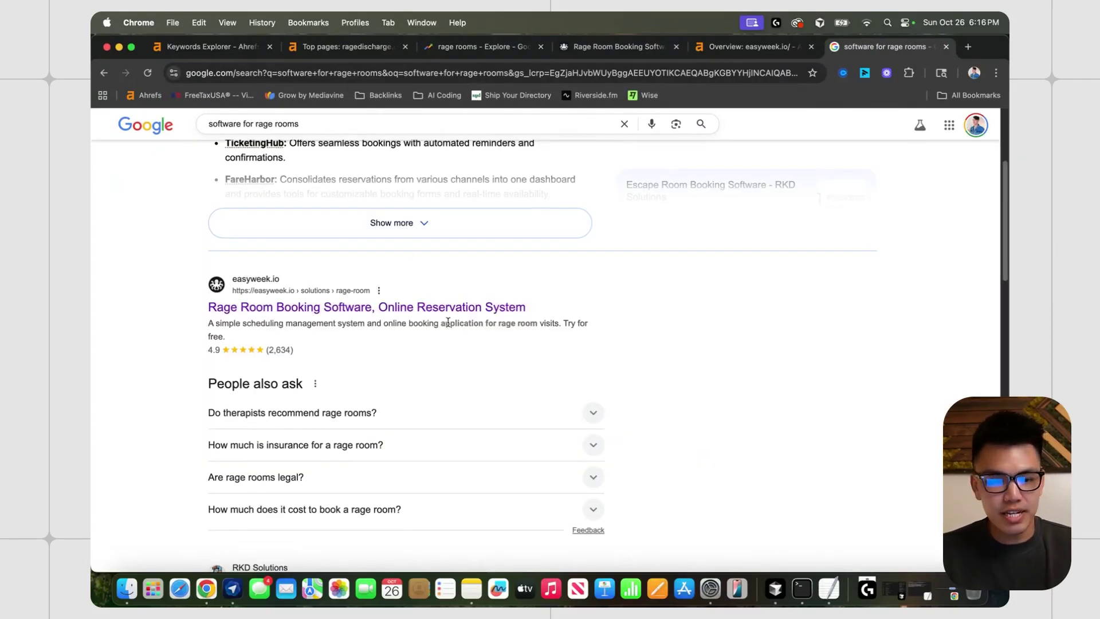
pyautogui.click(613, 46)
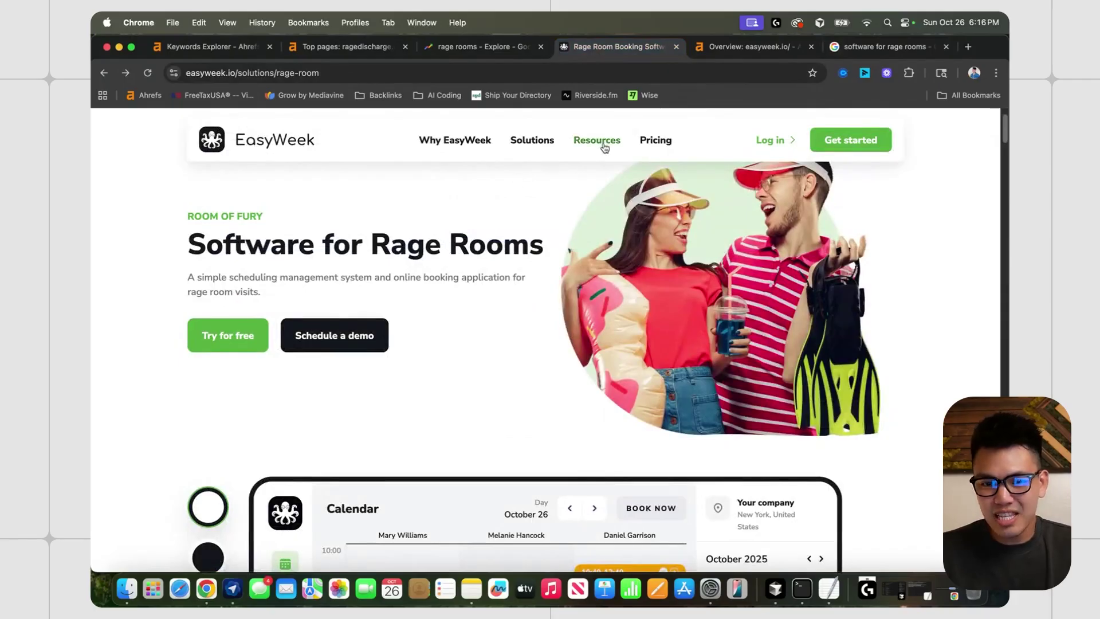
# Open EasyWeek's pricing page and note the Solo plan's $4.17 monthly price
pyautogui.click(655, 140)
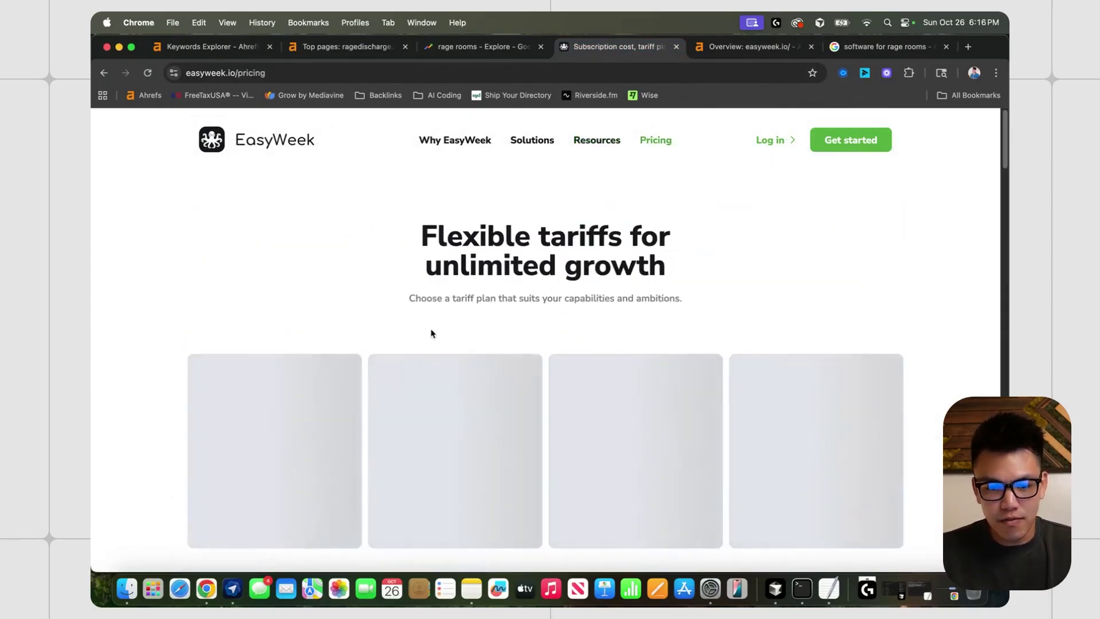
pyautogui.scroll(-10, 366, 258)
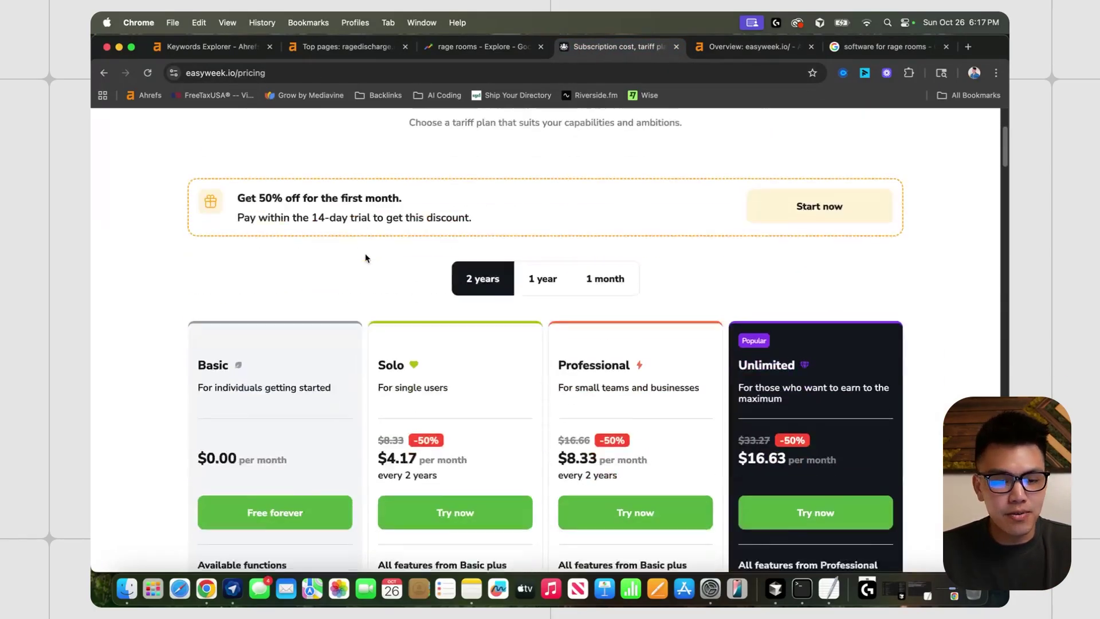
pyautogui.scroll(-3, 366, 258)
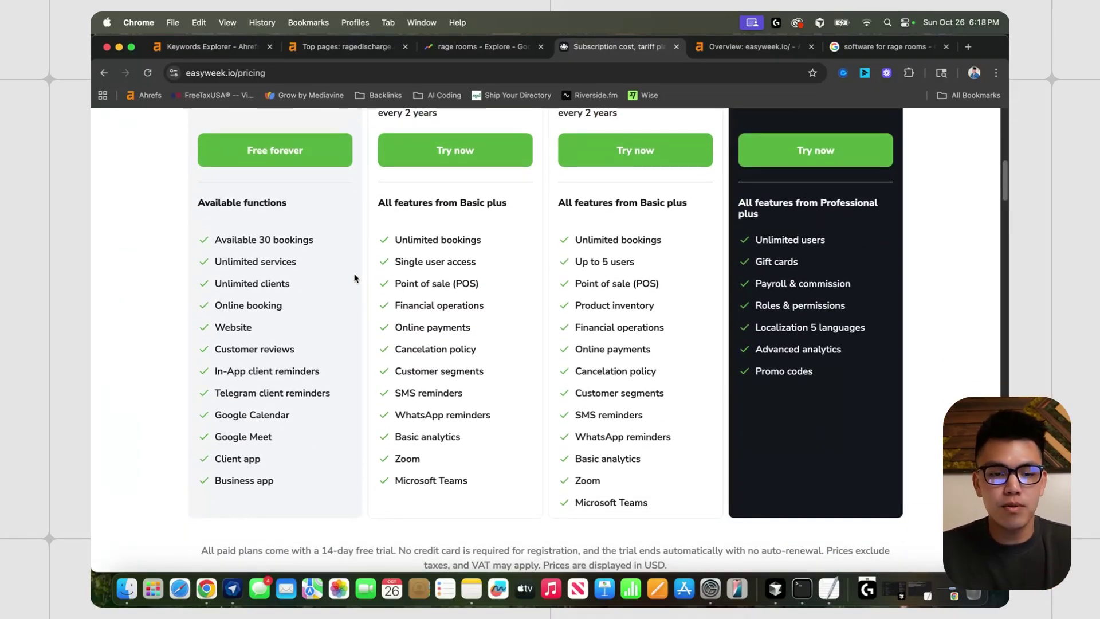
pyautogui.scroll(1, 393, 251)
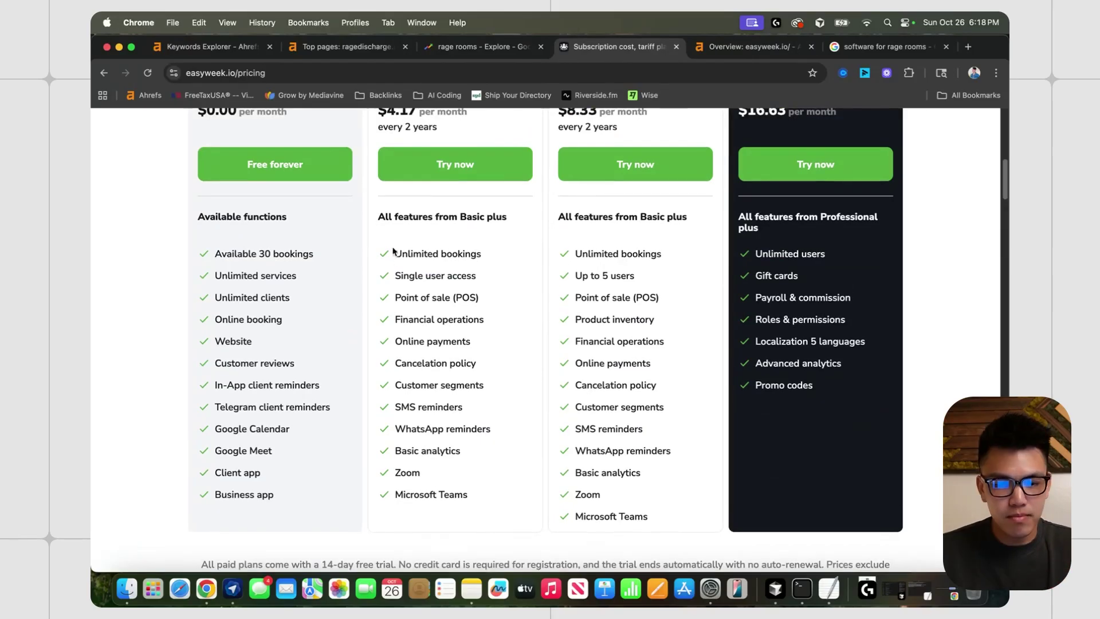
pyautogui.moveTo(393, 251); pyautogui.dragTo(487, 496)
pyautogui.click(459, 318)
pyautogui.scroll(3, 458, 318)
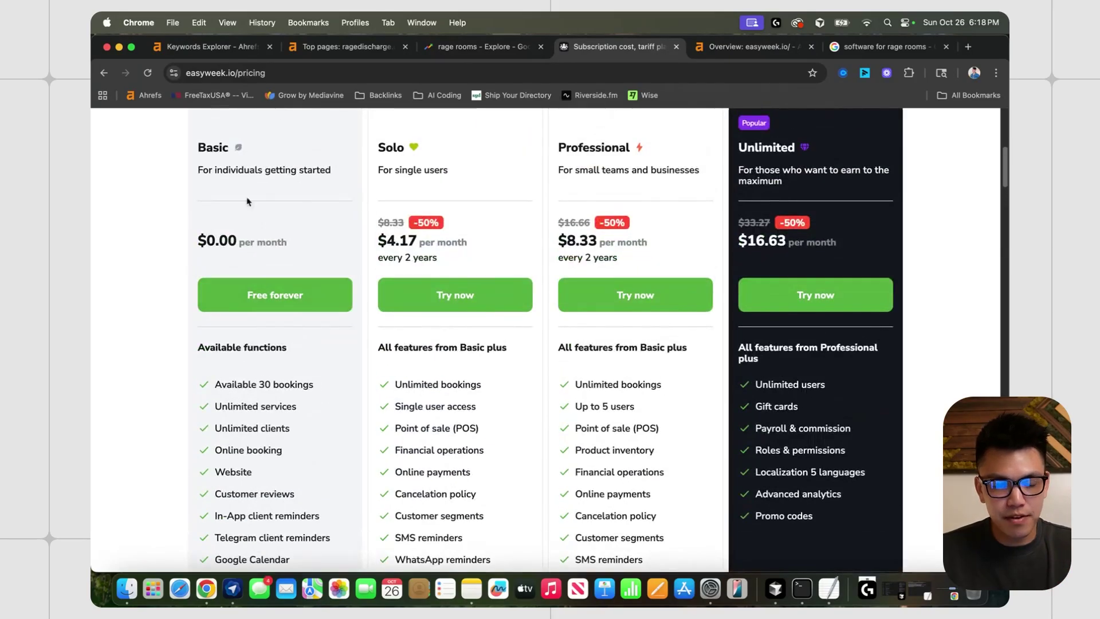
pyautogui.moveTo(387, 241); pyautogui.dragTo(460, 243)
# Compare plan features: Solo's SMS reminders, online payments, POS, unlimited bookings, single user; Professional's 5 users
pyautogui.scroll(-2, 455, 250)
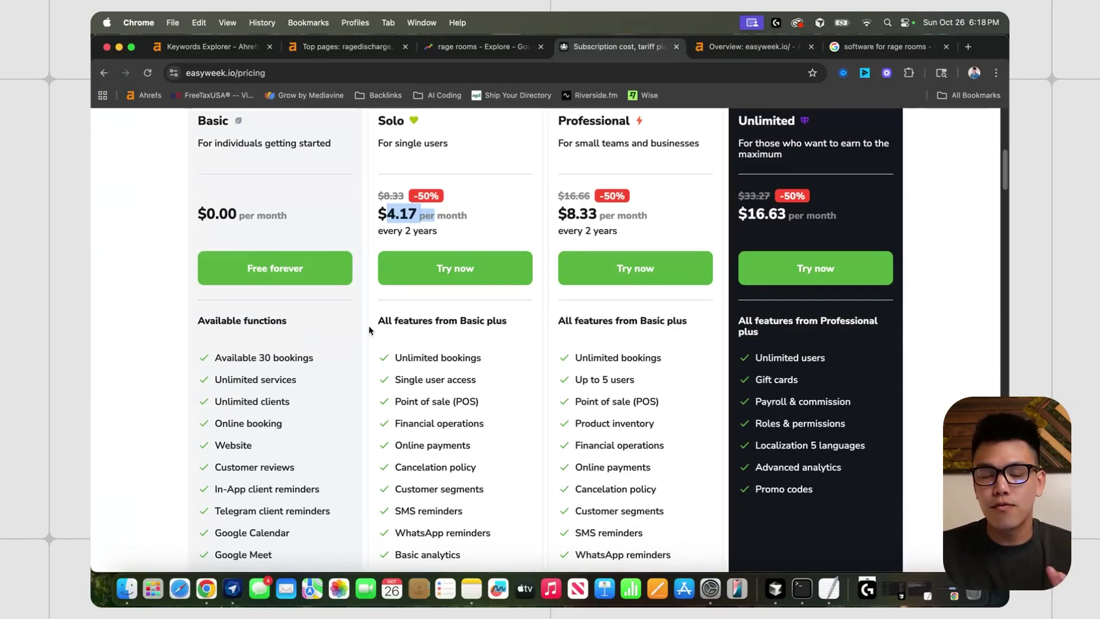
pyautogui.scroll(-2, 369, 330)
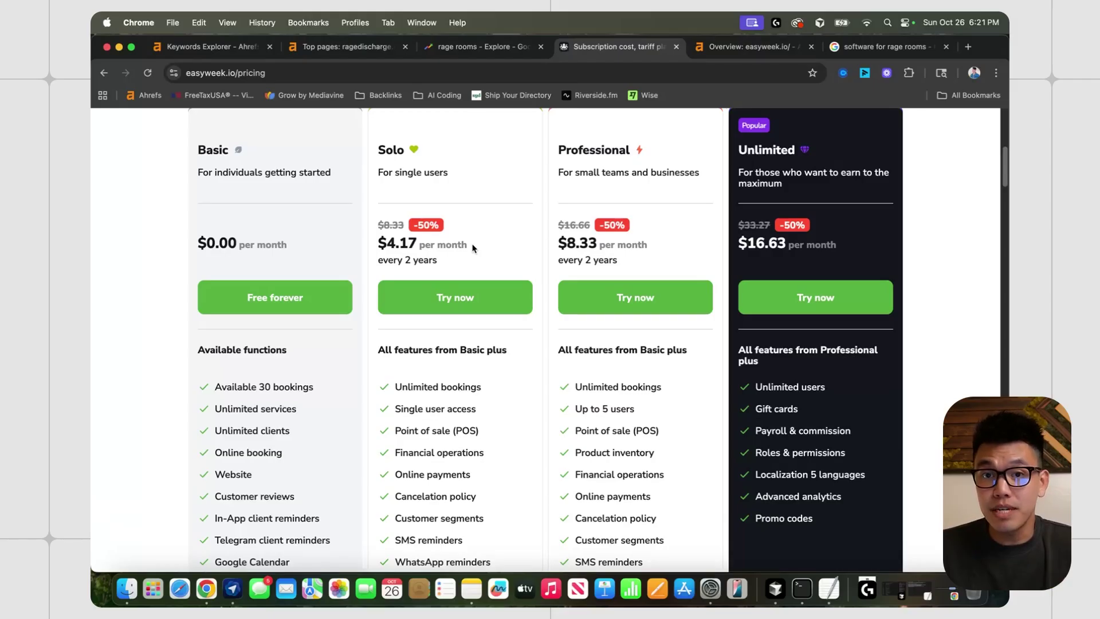
pyautogui.scroll(-3, 408, 405)
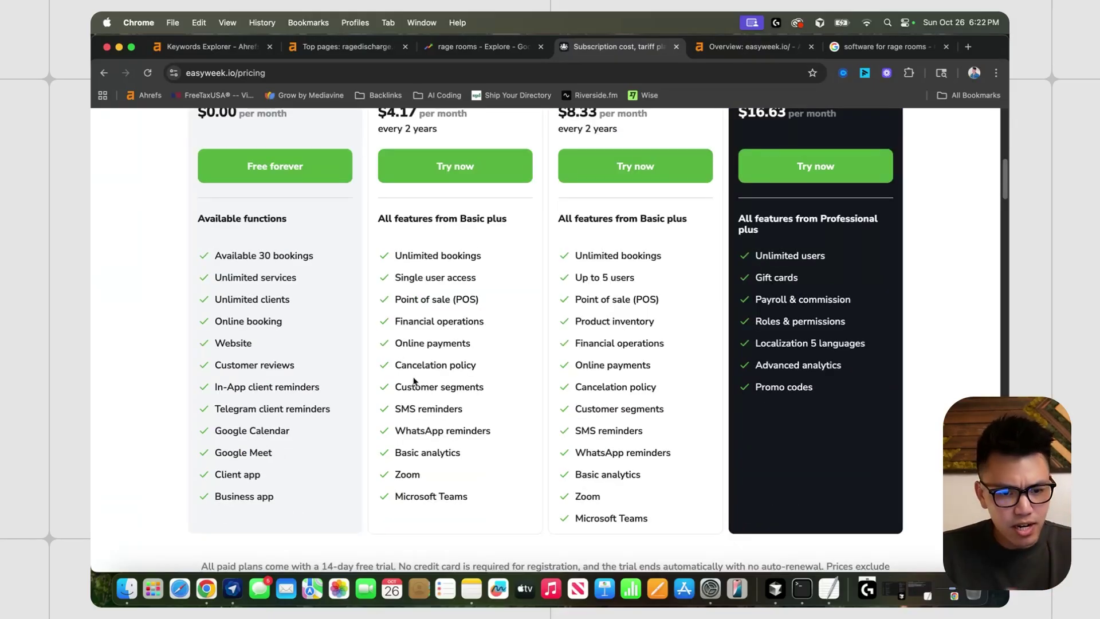
pyautogui.moveTo(397, 409); pyautogui.dragTo(463, 412)
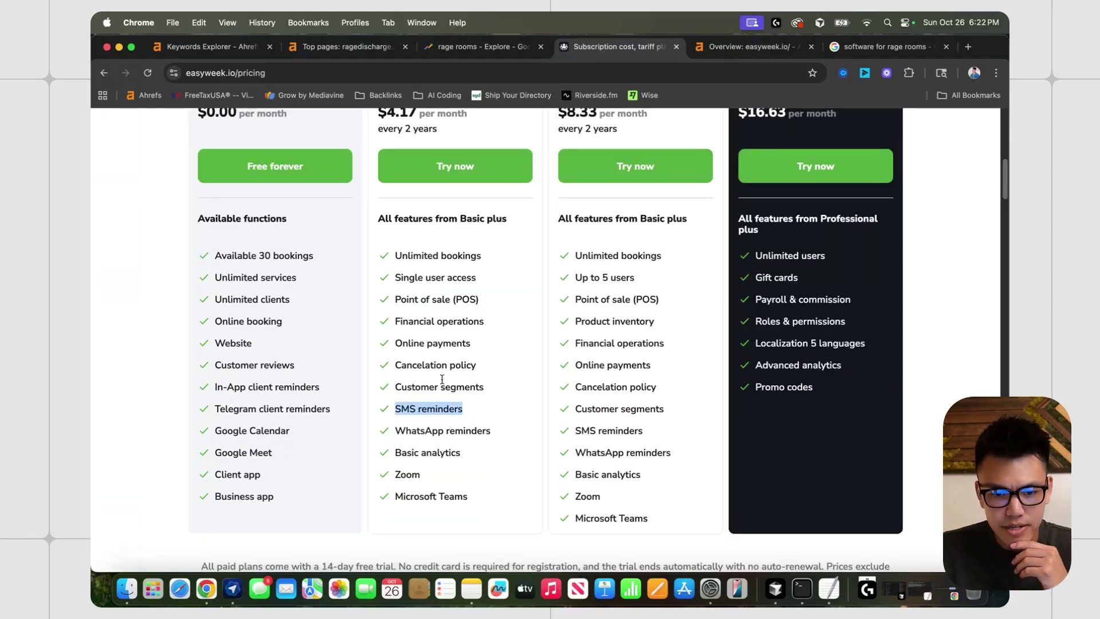
pyautogui.moveTo(397, 344); pyautogui.dragTo(471, 344)
pyautogui.moveTo(396, 298); pyautogui.dragTo(484, 298)
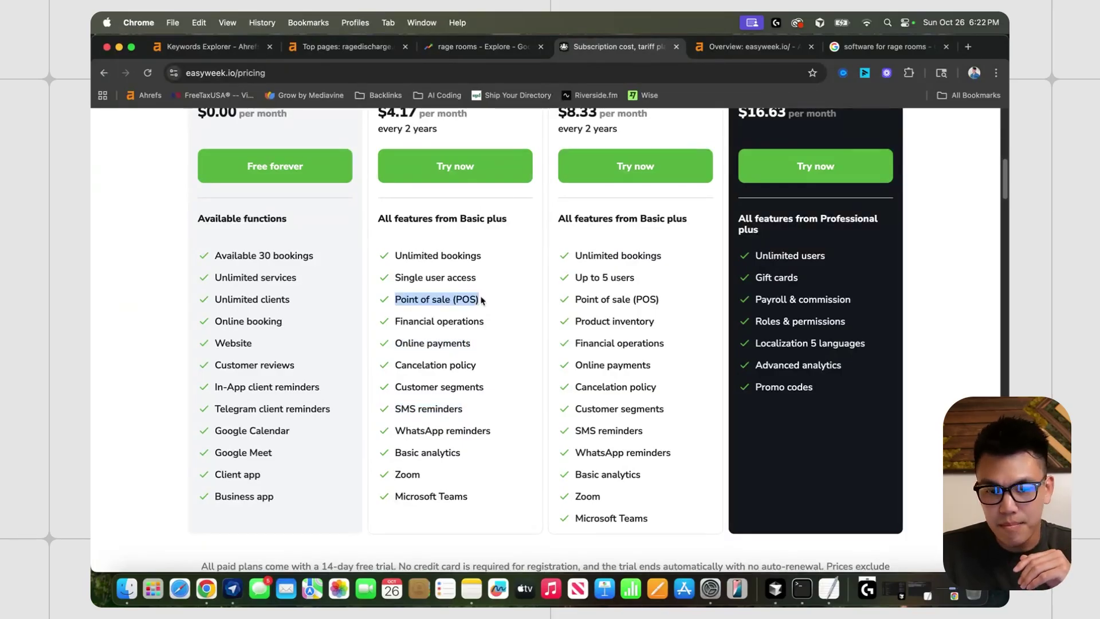
pyautogui.moveTo(395, 255); pyautogui.dragTo(480, 257)
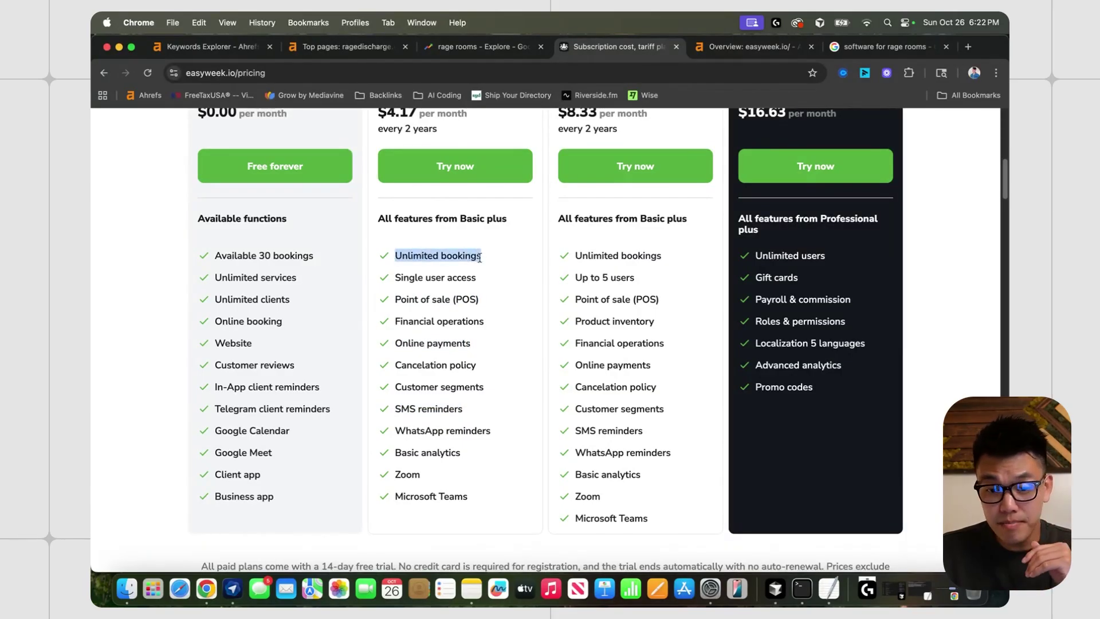
pyautogui.moveTo(395, 278); pyautogui.dragTo(485, 285)
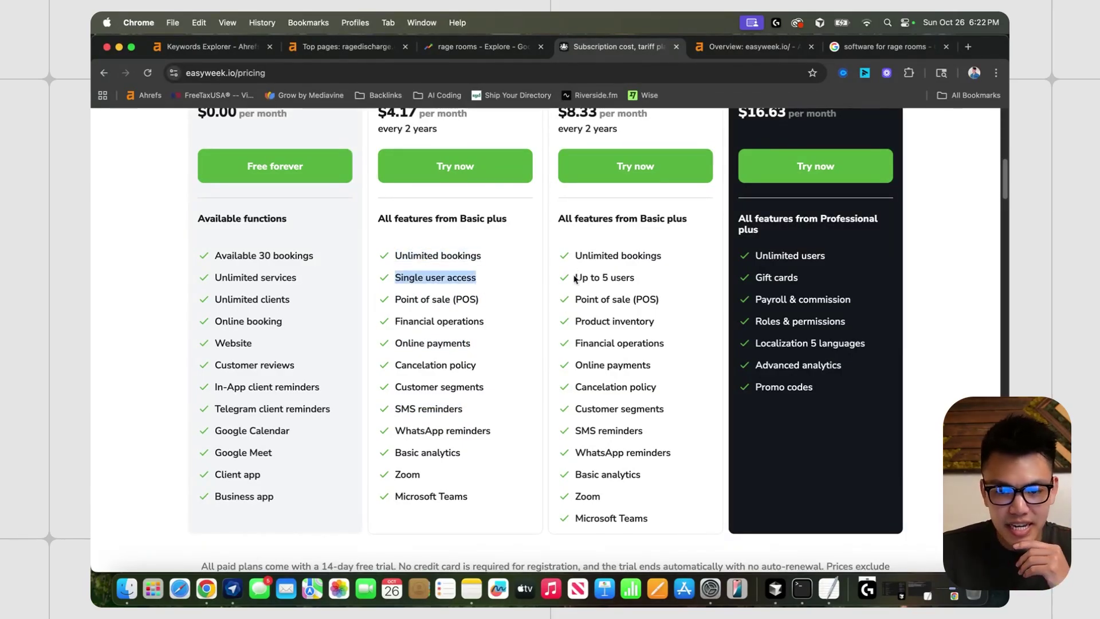
pyautogui.moveTo(576, 278); pyautogui.dragTo(634, 279)
pyautogui.scroll(1, 624, 274)
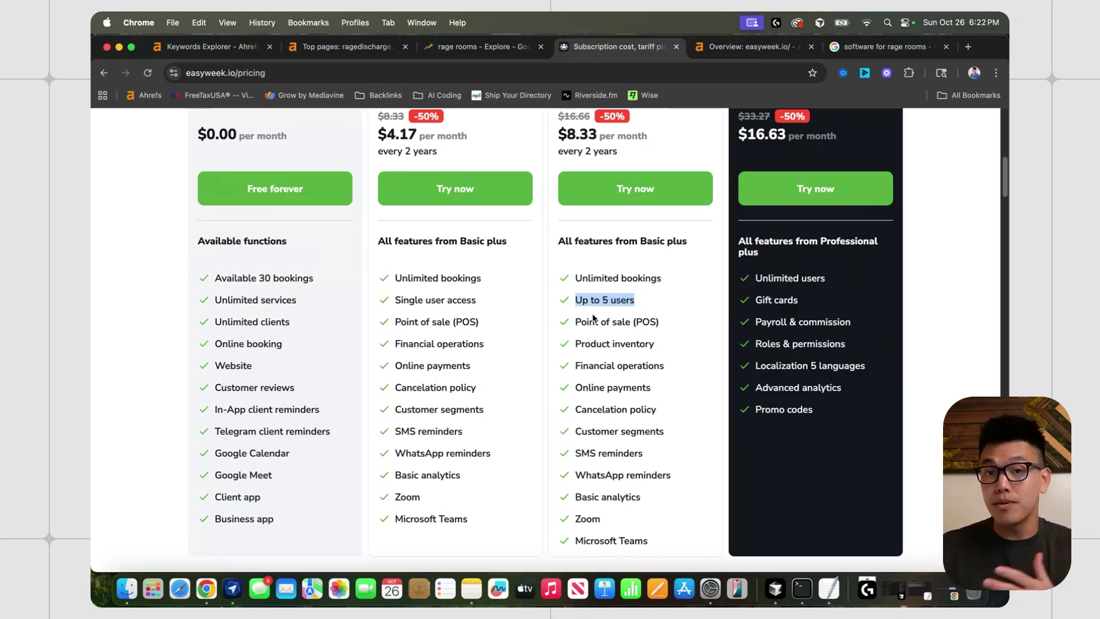
pyautogui.scroll(-1, 593, 319)
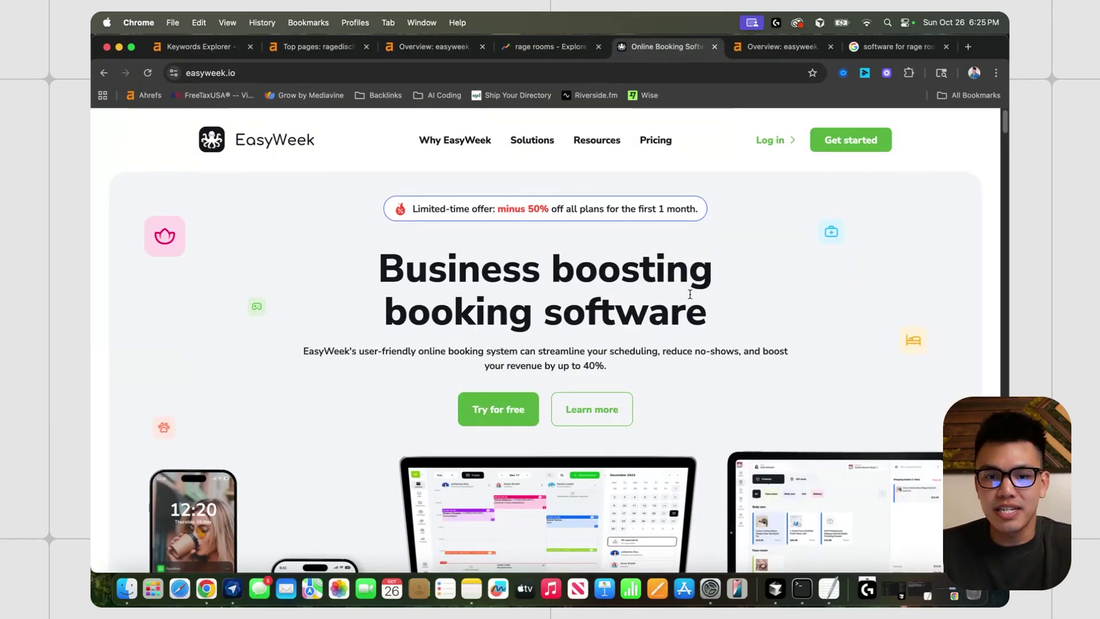
# Look over EasyWeek's Solutions menu, then bring up the Ahrefs easyweek.io overview
pyautogui.moveTo(532, 143)
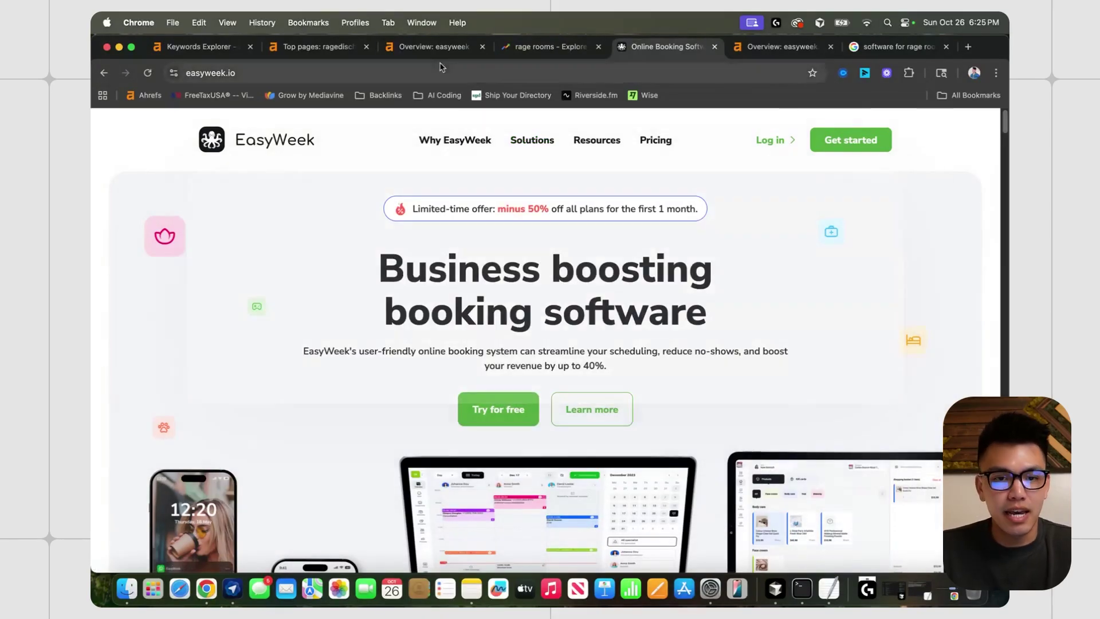
pyautogui.click(436, 46)
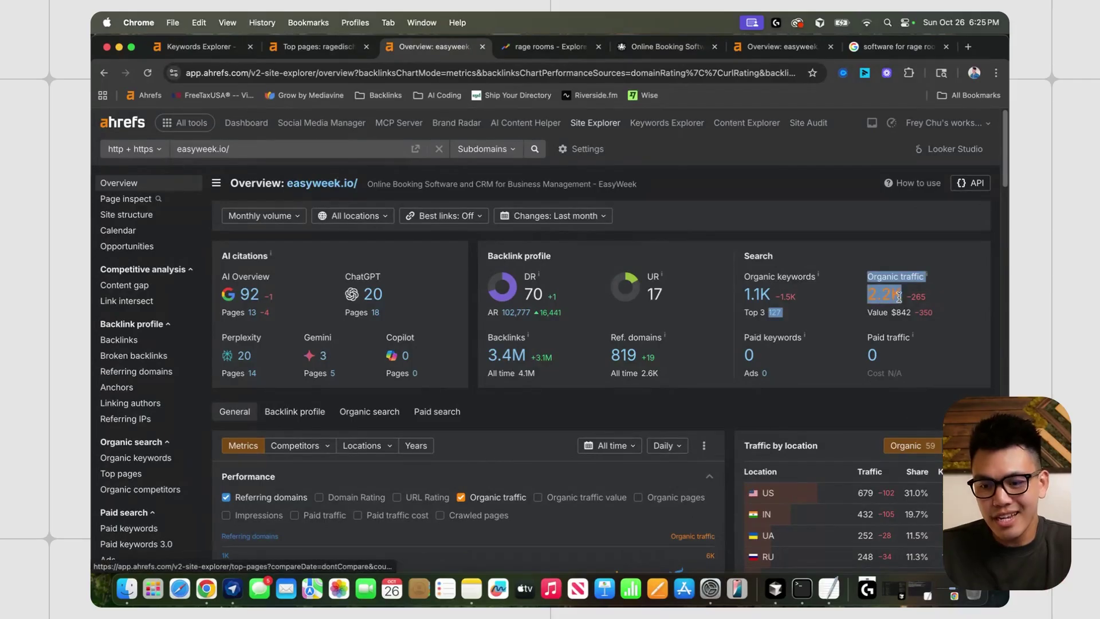
# Scan the easyweek.io overview and open its 3.4M backlinks report
pyautogui.scroll(-3, 752, 405)
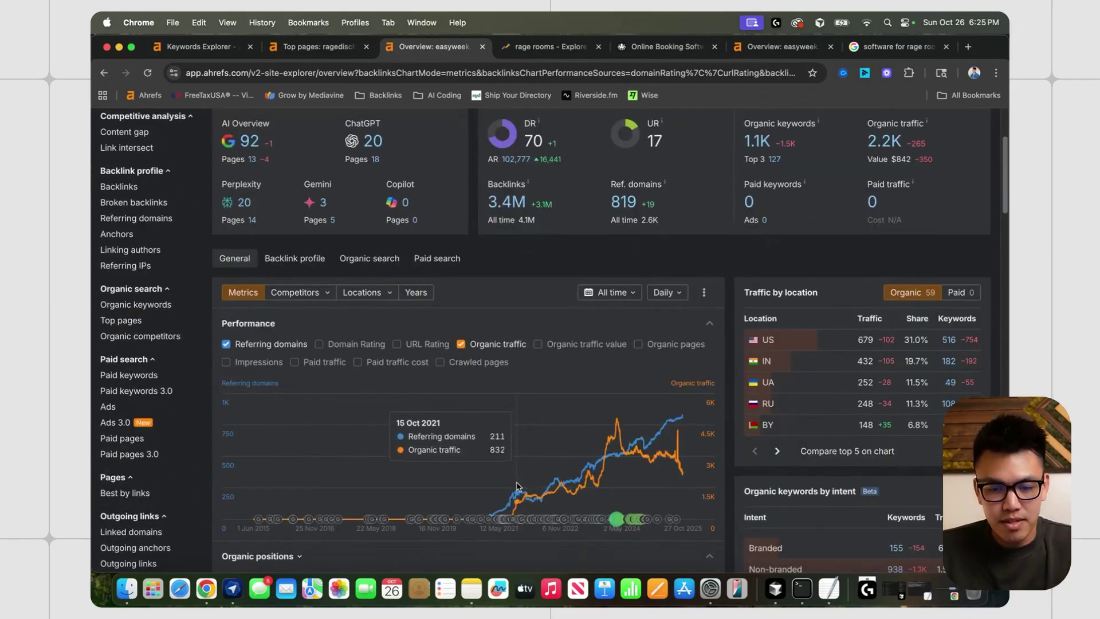
pyautogui.scroll(3, 516, 361)
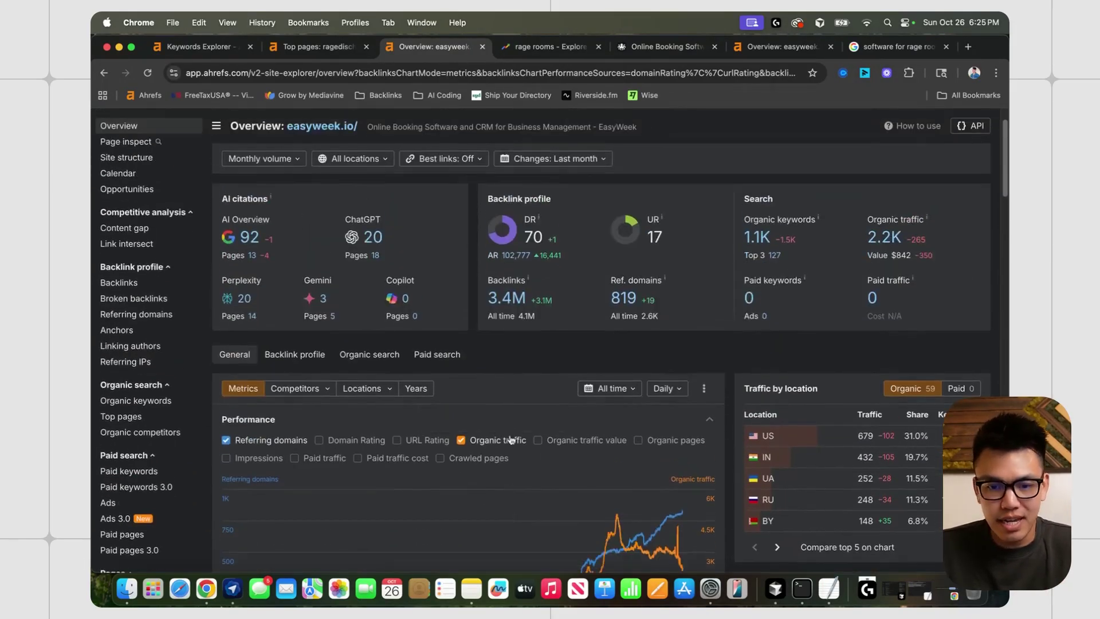
pyautogui.scroll(-1, 519, 344)
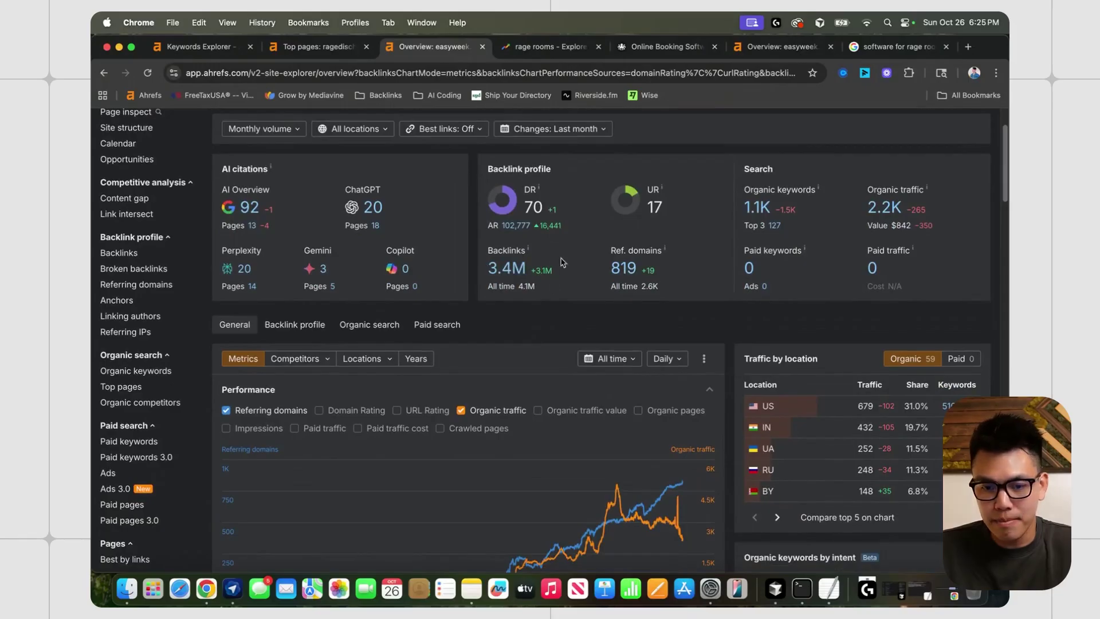
pyautogui.scroll(-1, 613, 315)
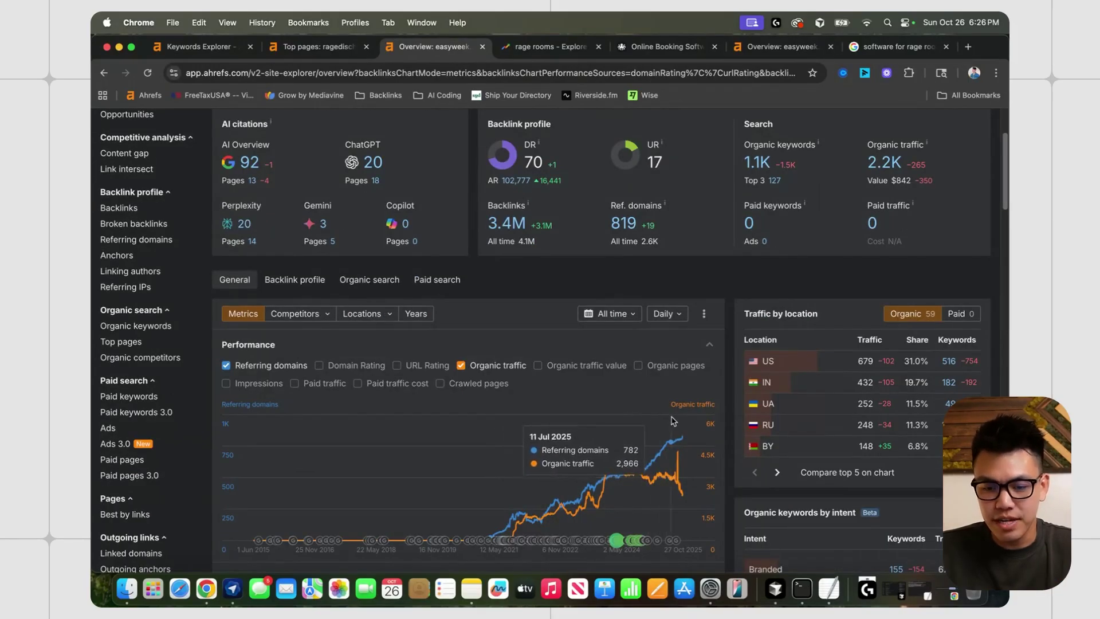
pyautogui.scroll(1, 601, 367)
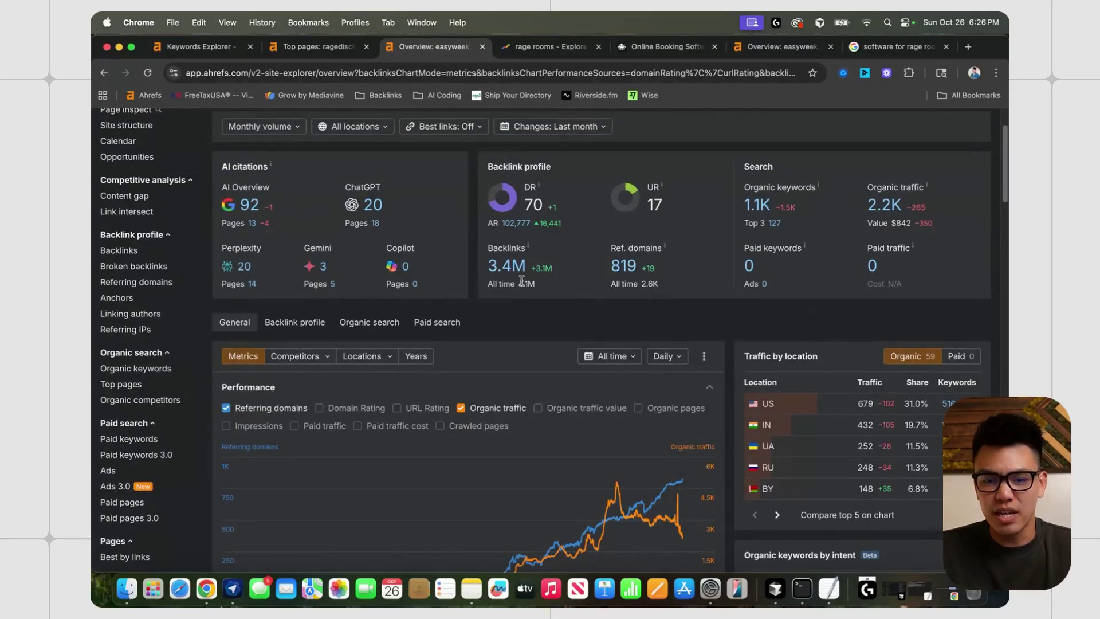
pyautogui.click(510, 268)
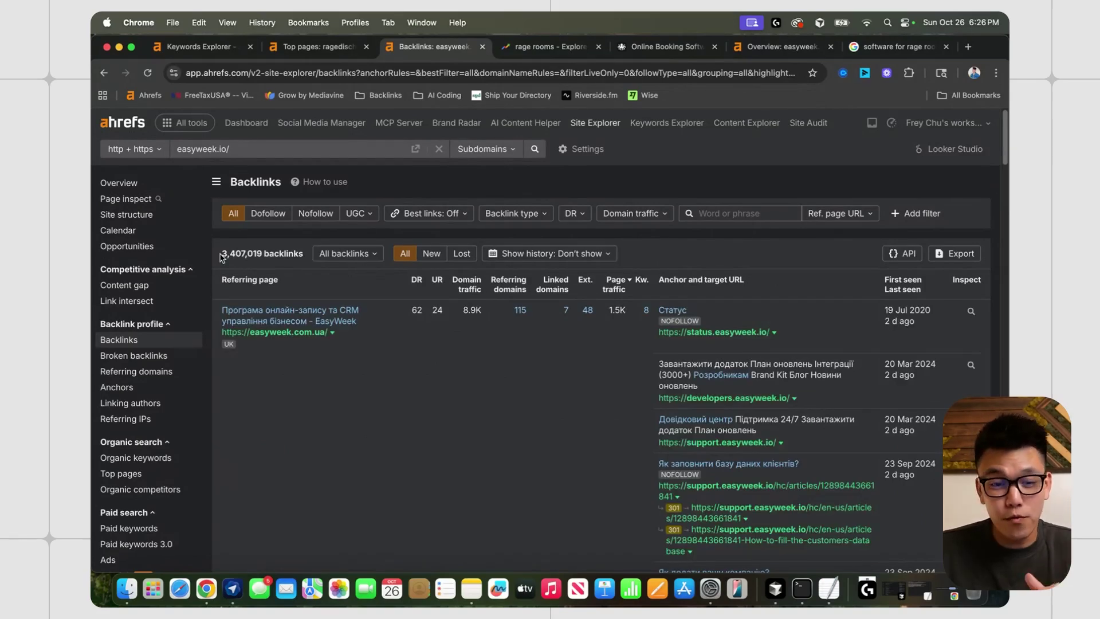
# Filter easyweek.io's backlinks to best links only (1,069) and scroll through them
pyautogui.click(431, 214)
pyautogui.click(431, 265)
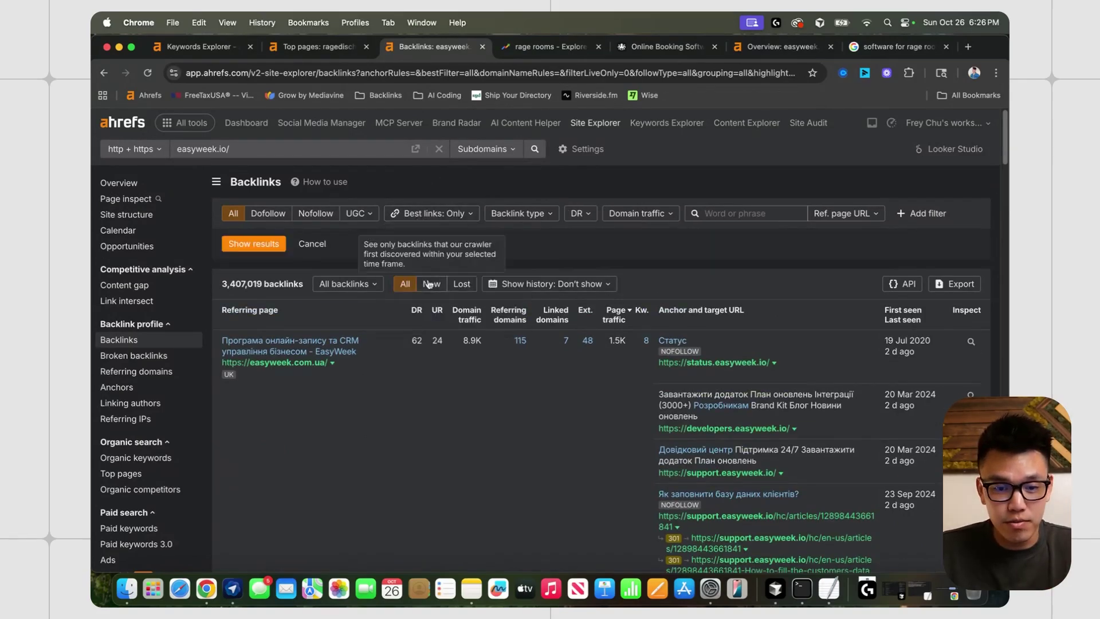
pyautogui.click(252, 246)
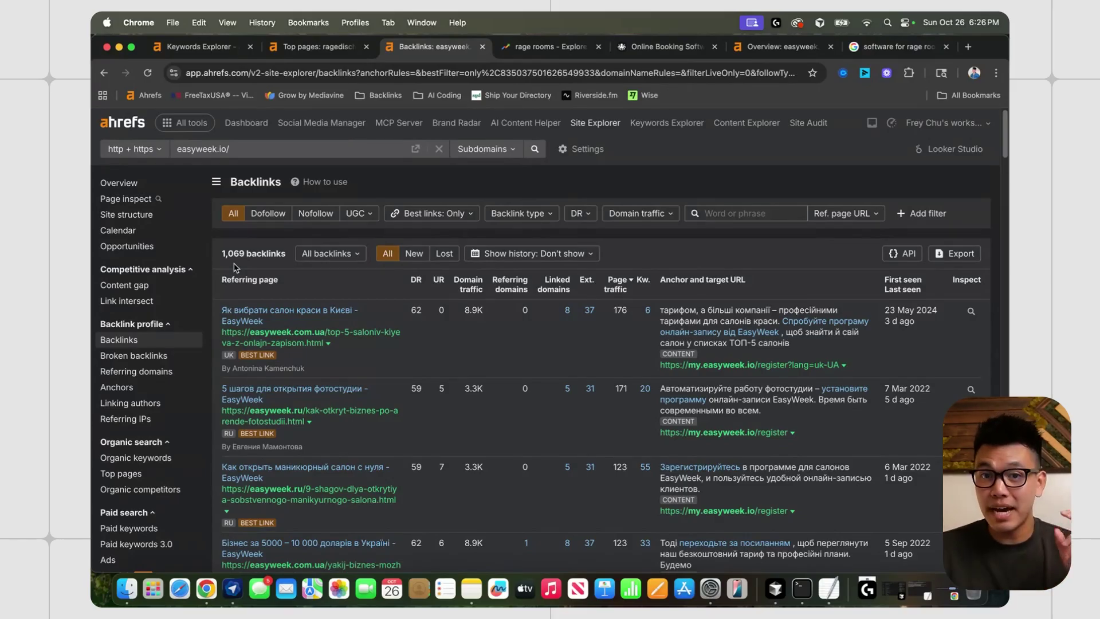
pyautogui.scroll(-2, 296, 304)
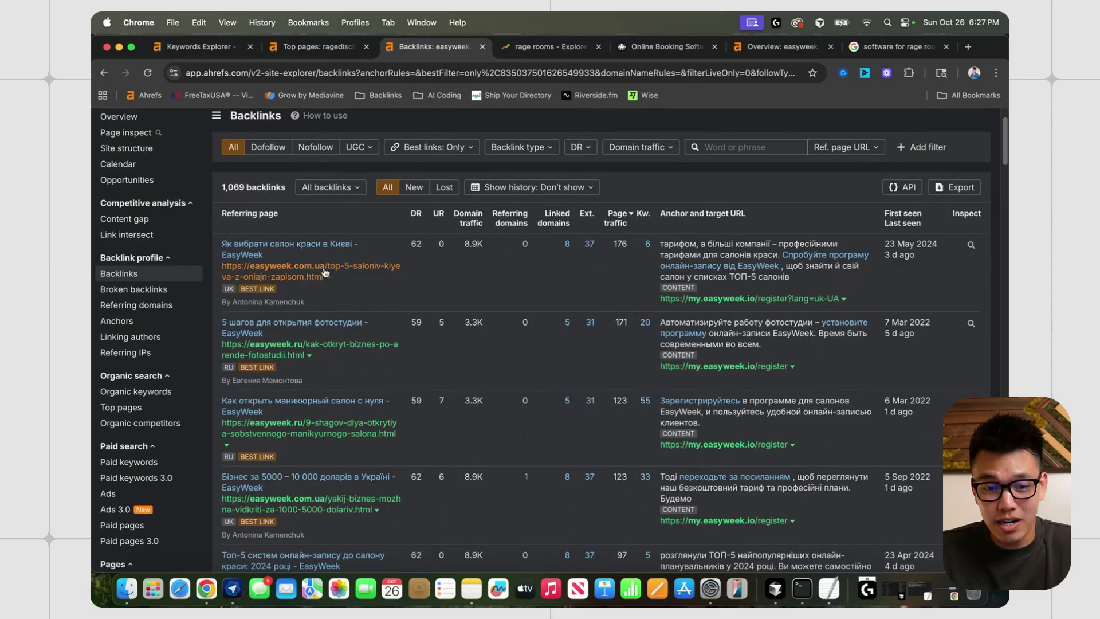
pyautogui.scroll(-2, 314, 317)
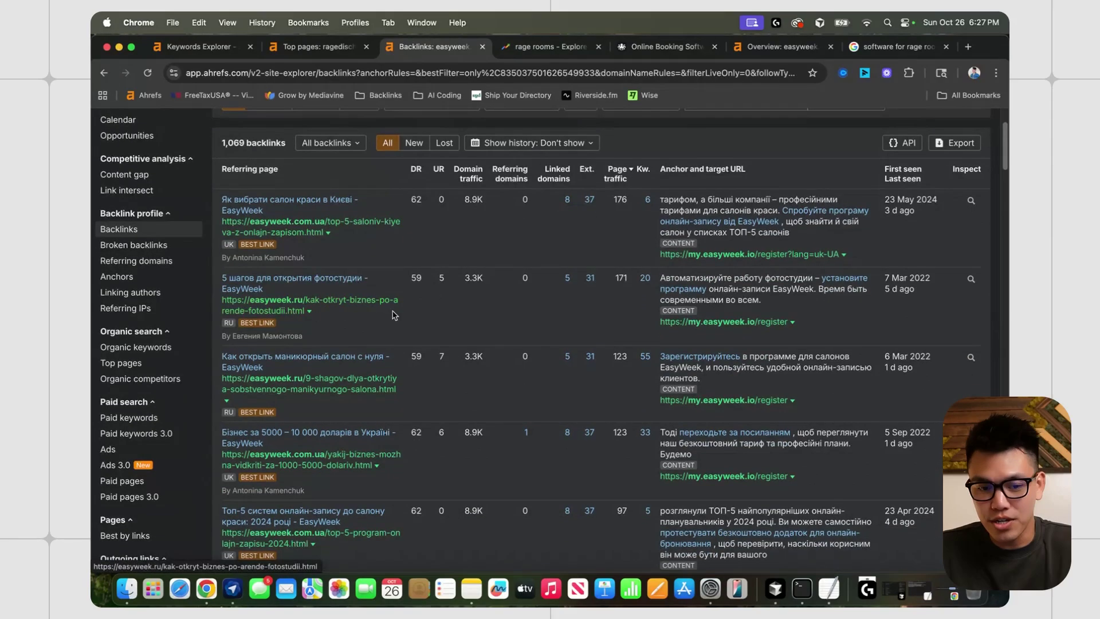
pyautogui.scroll(-5, 388, 305)
pyautogui.scroll(-4, 388, 305)
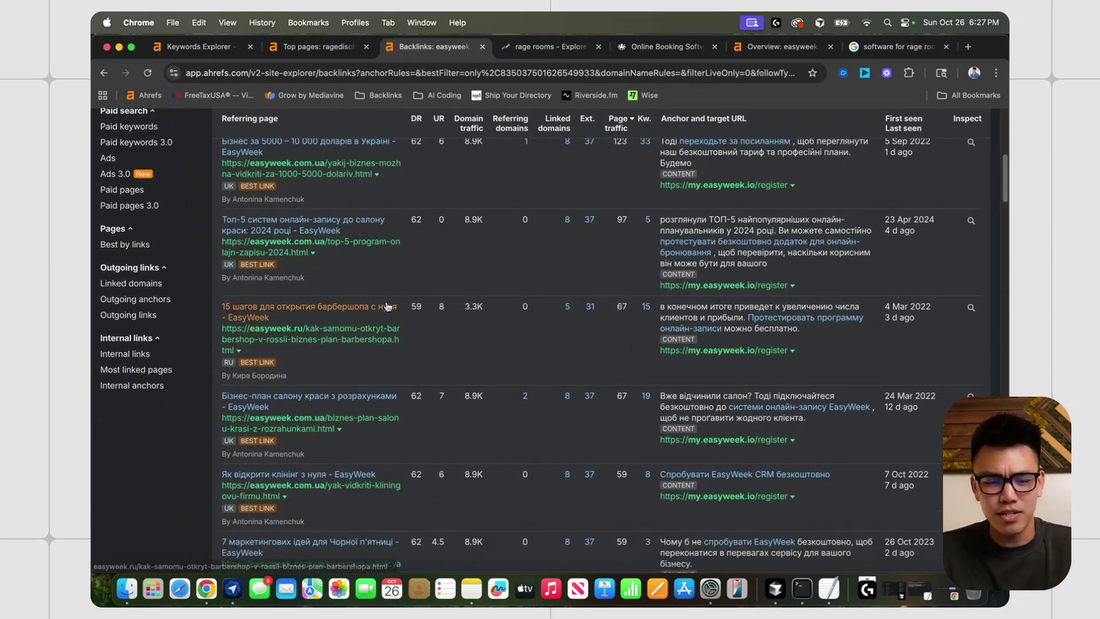
pyautogui.scroll(-9, 387, 305)
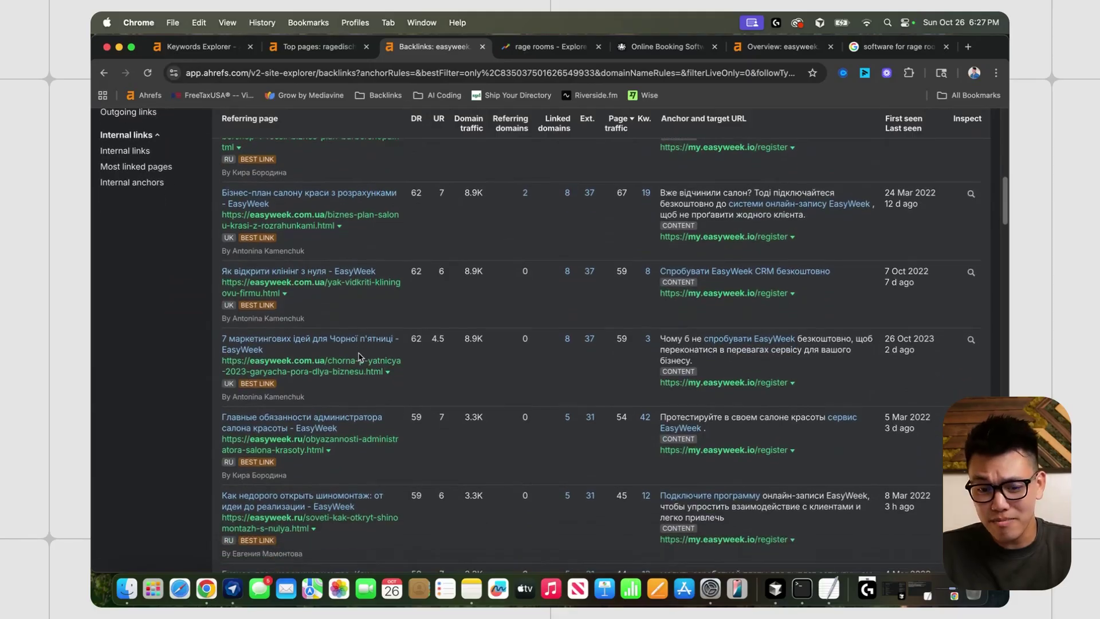
pyautogui.scroll(-6, 415, 354)
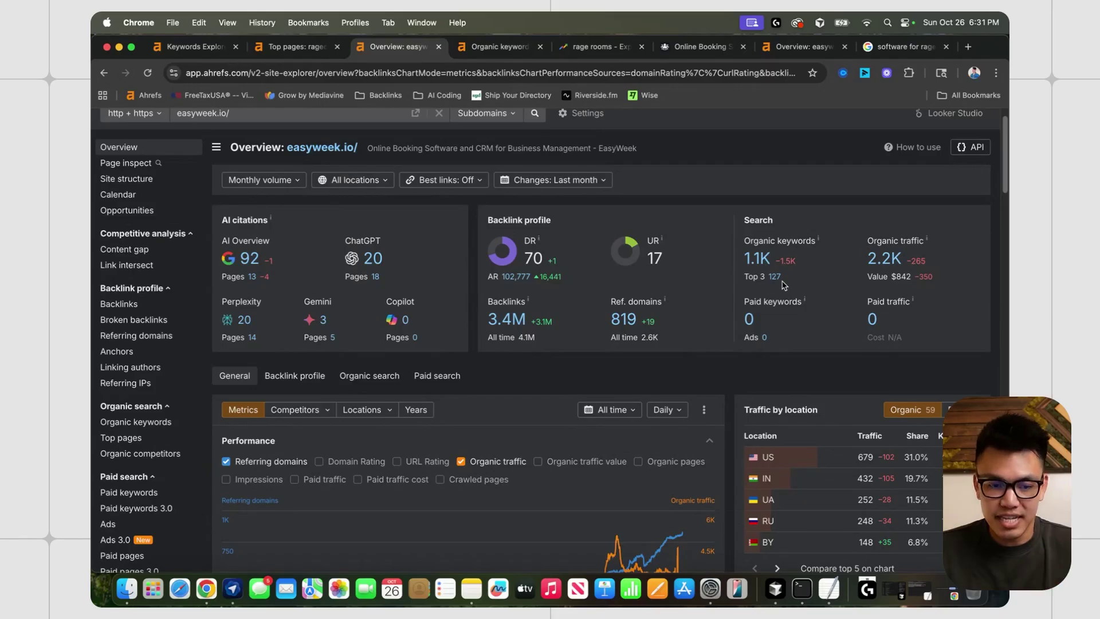
# Compare easyweek.io's 3,439 organic keywords with the 21 rage-filtered ones, then view the ranking article
pyautogui.click(164, 423)
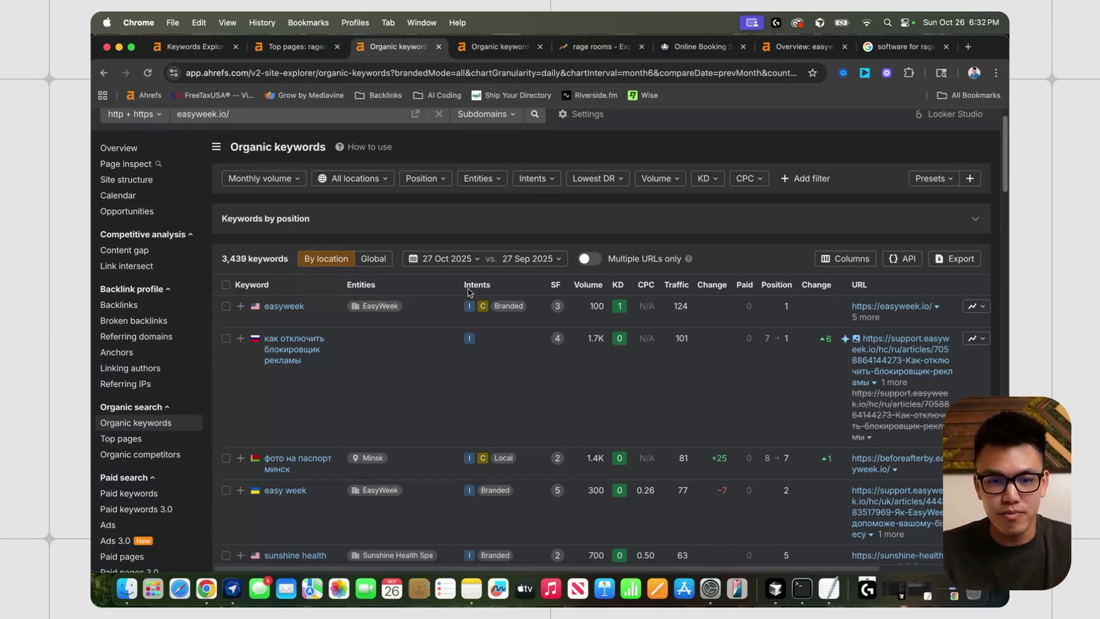
pyautogui.hotkey('ctrl', 'Tab')
pyautogui.hotkey('ctrl', 'shift', 'Tab')
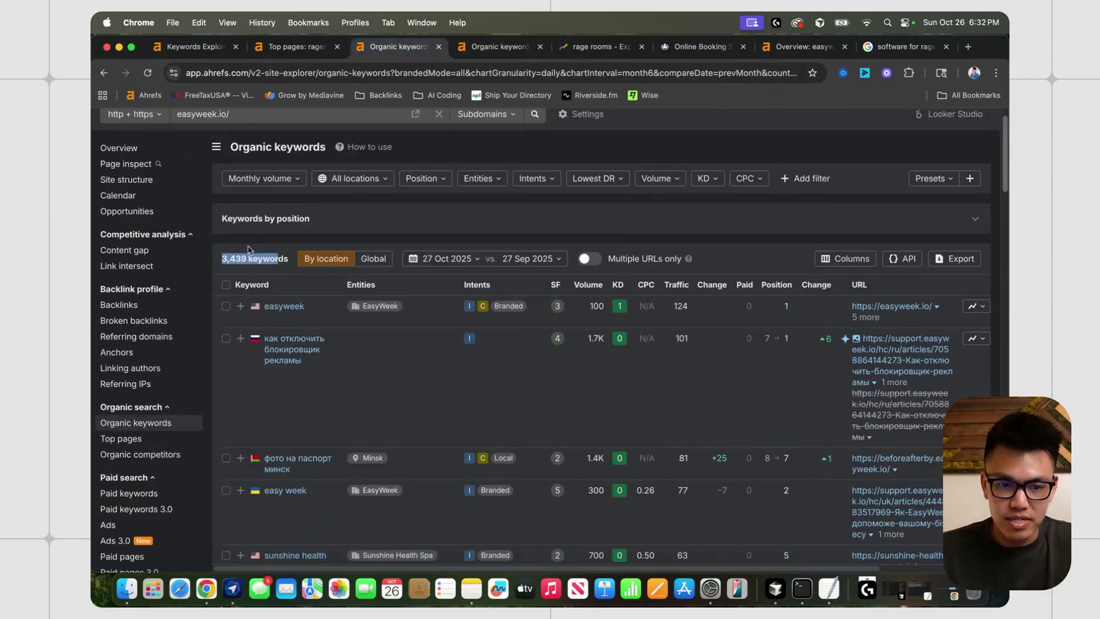
pyautogui.moveTo(222, 262); pyautogui.dragTo(301, 264)
pyautogui.hotkey('ctrl', 'Tab')
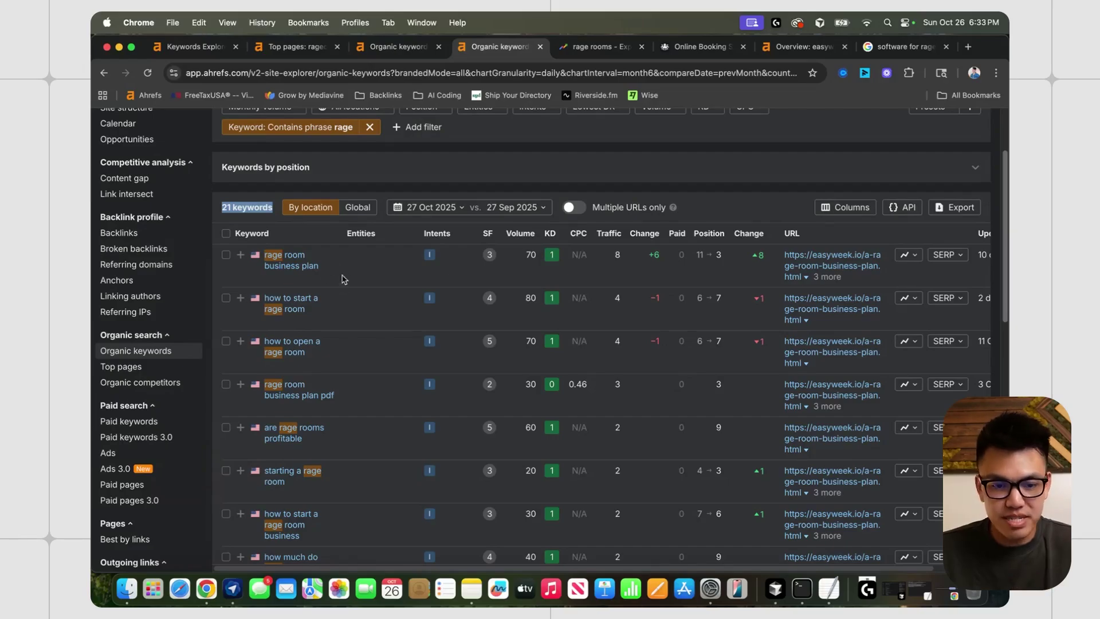
pyautogui.scroll(-1, 367, 313)
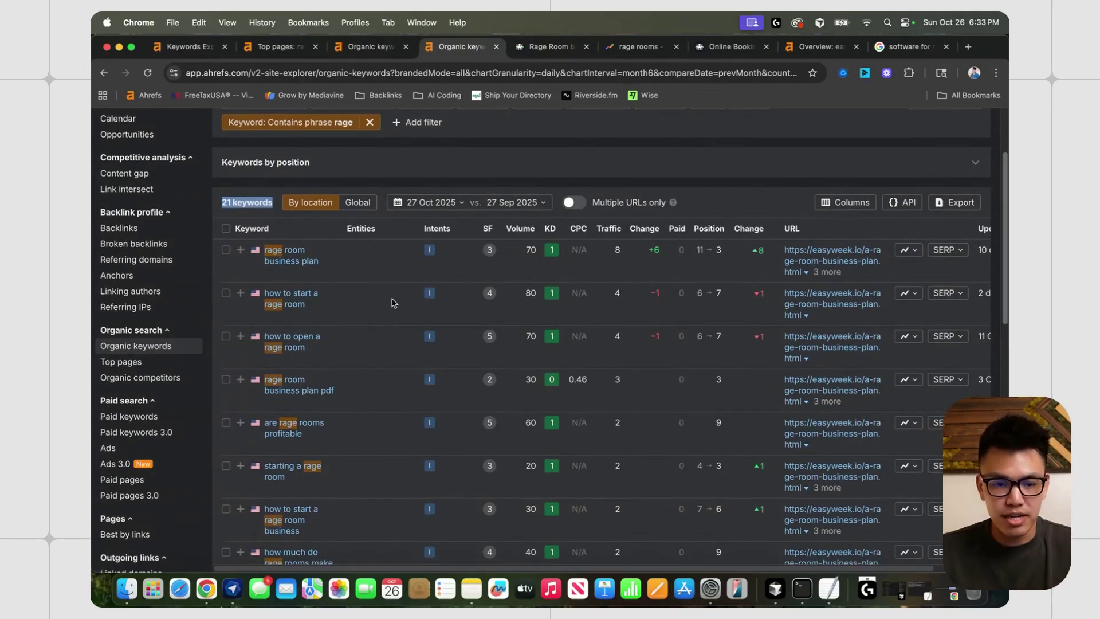
pyautogui.hotkey('ctrl', 'Tab')
# Read the 'How to open a range room' article, highlighting the misspelled 'range' in its title
pyautogui.scroll(-5, 401, 287)
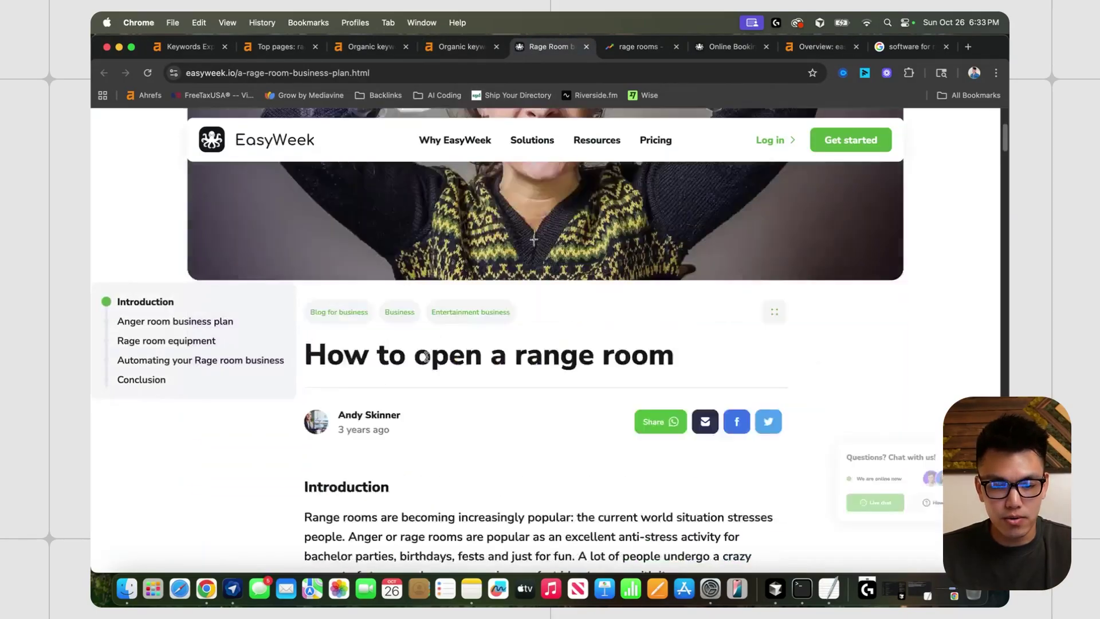
pyautogui.moveTo(676, 232); pyautogui.dragTo(321, 235)
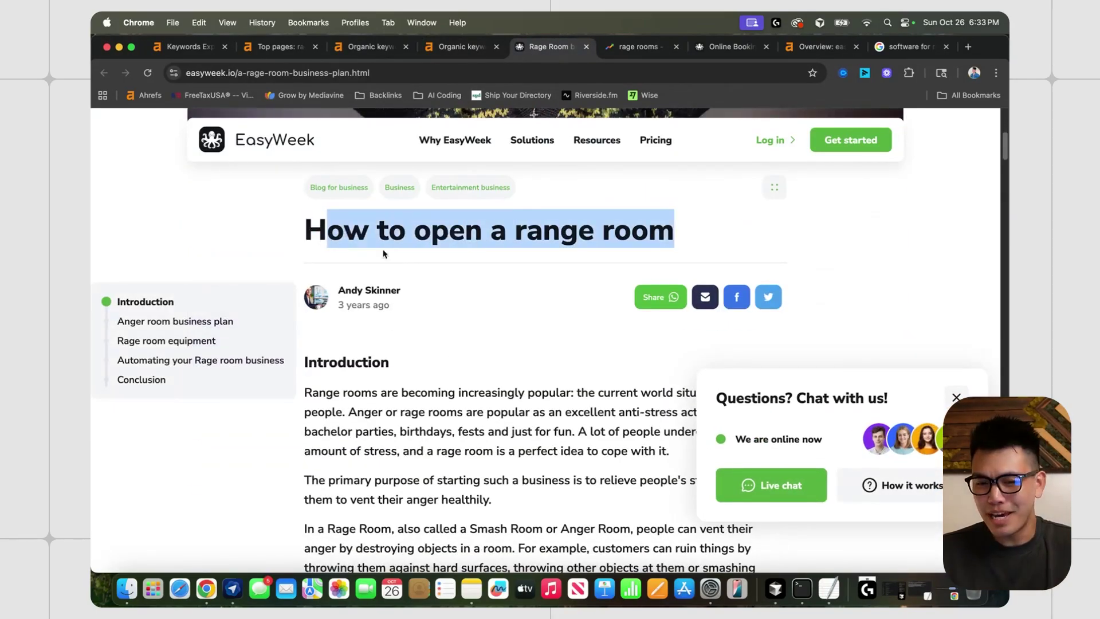
pyautogui.click(527, 235)
pyautogui.moveTo(524, 235); pyautogui.dragTo(576, 236)
pyautogui.scroll(-10, 572, 250)
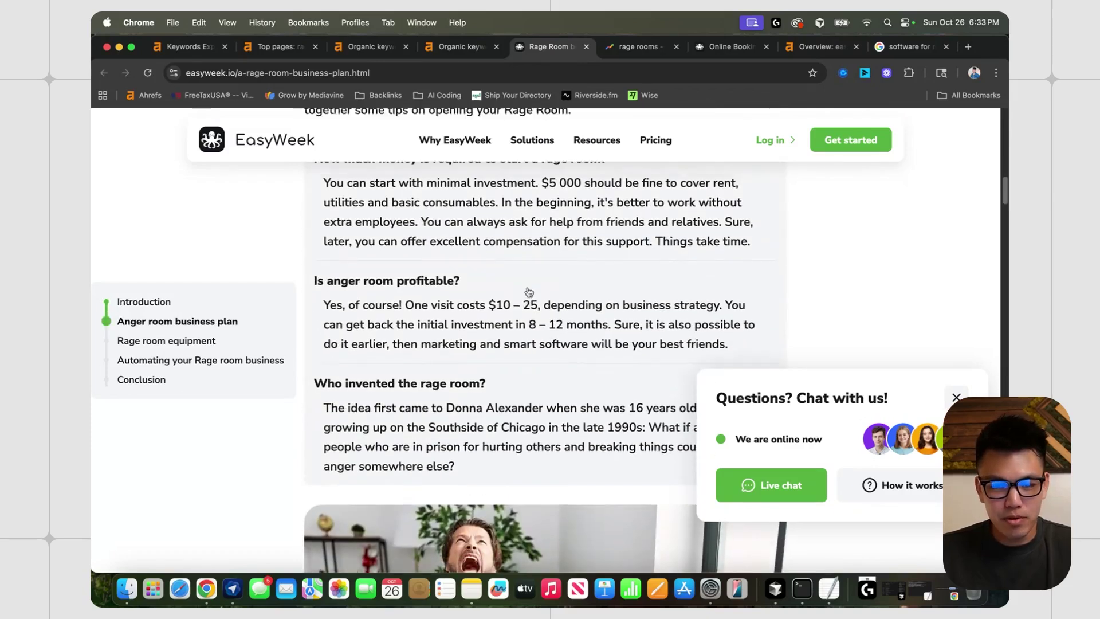
pyautogui.scroll(4, 524, 293)
pyautogui.scroll(2, 525, 297)
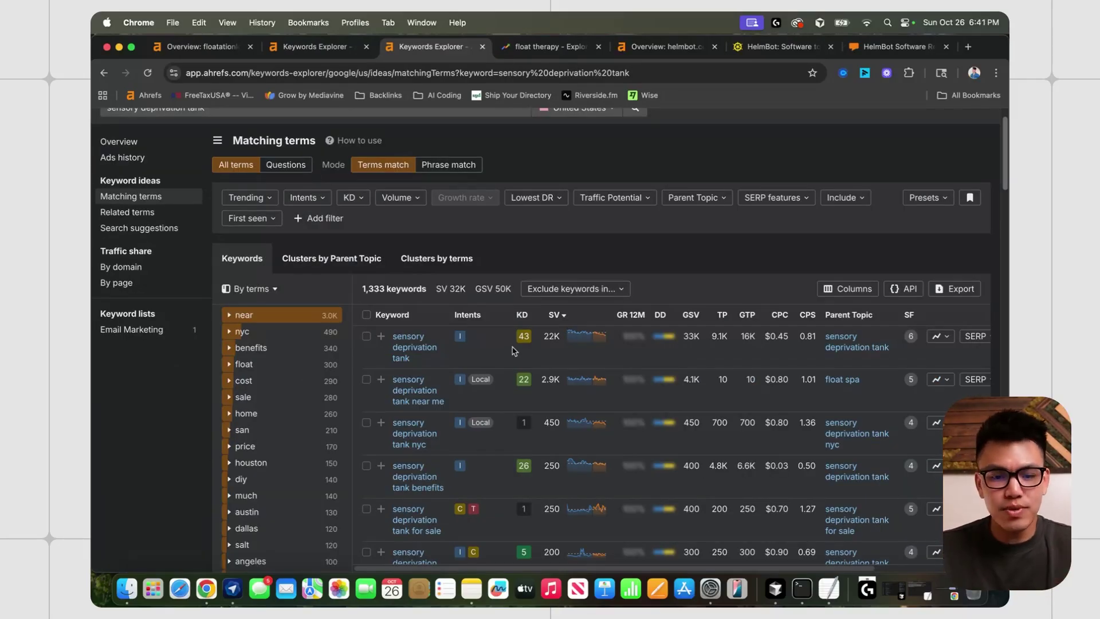
# Compare float therapy (4.5K) with sensory deprivation tank (32K total search volume) in Keywords Explorer
pyautogui.click(321, 47)
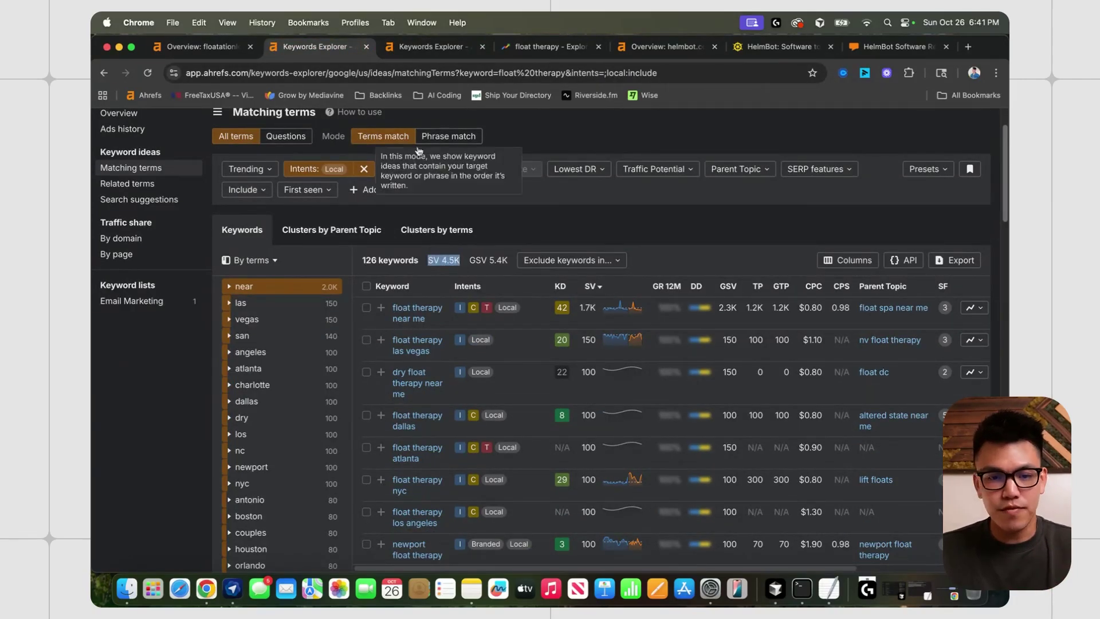
pyautogui.hotkey('ctrl', 'Tab')
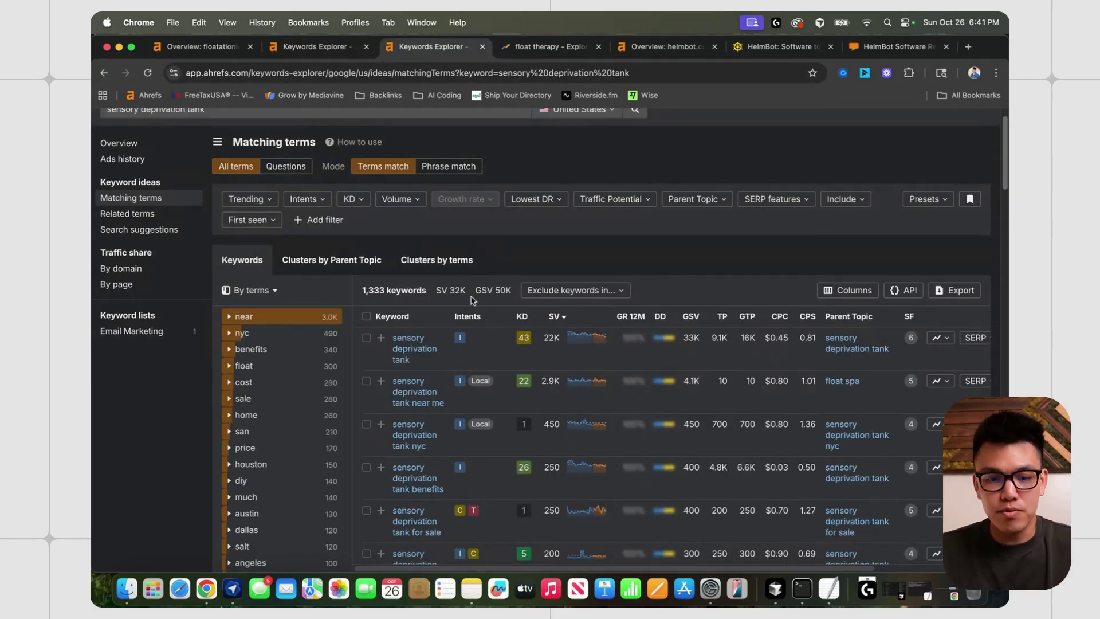
pyautogui.moveTo(465, 291); pyautogui.dragTo(435, 290)
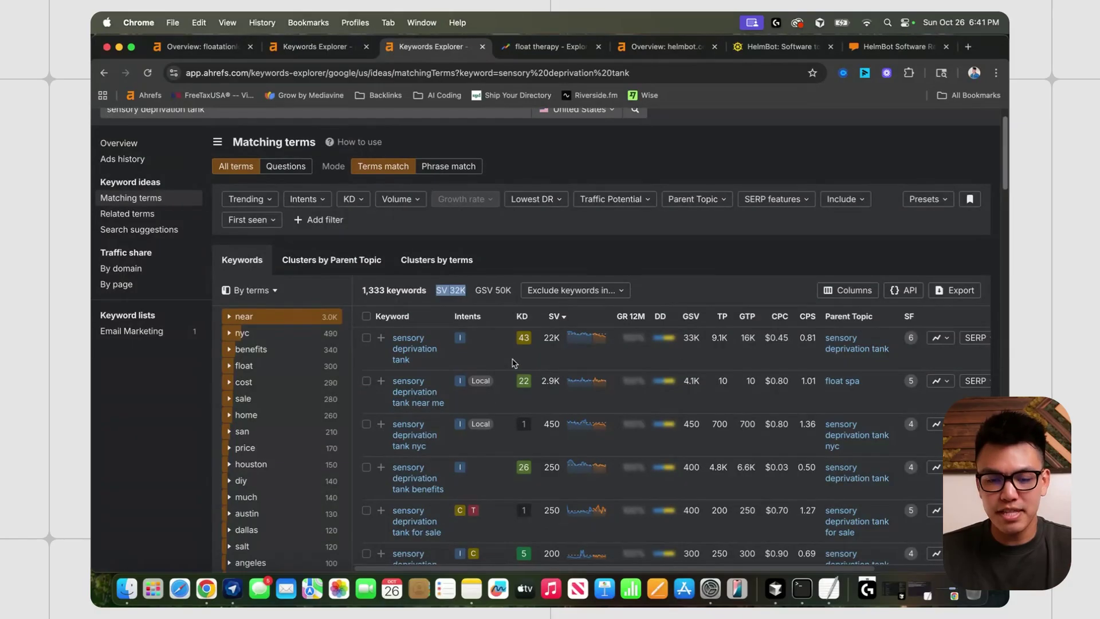
pyautogui.scroll(1, 512, 361)
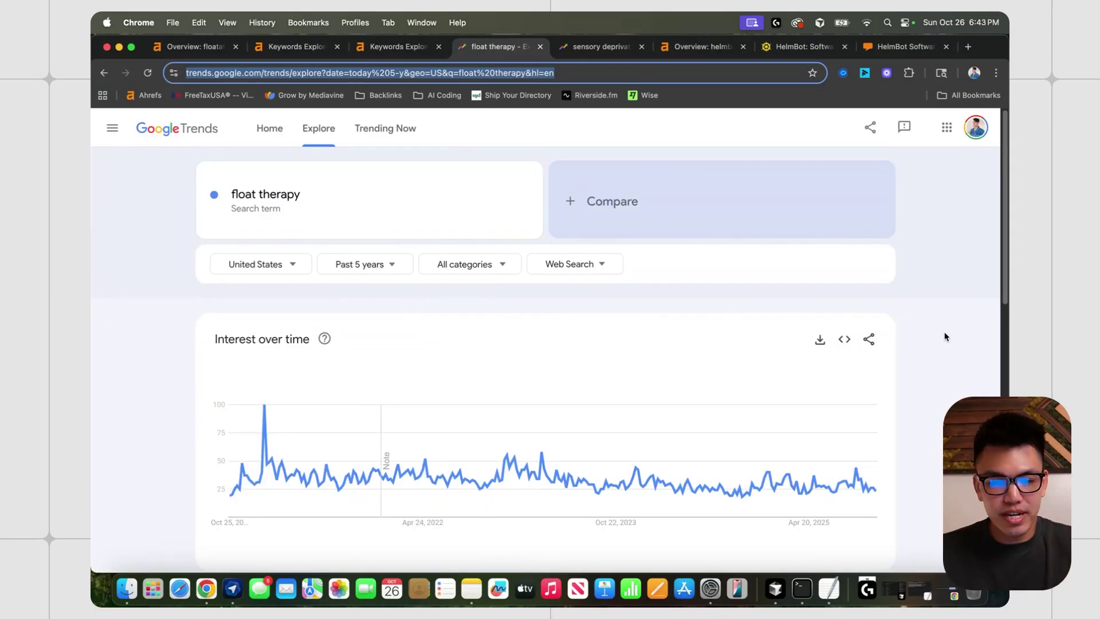
# Compare five-year US Google Trends interest for sensory deprivation tank against float therapy
pyautogui.click(577, 52)
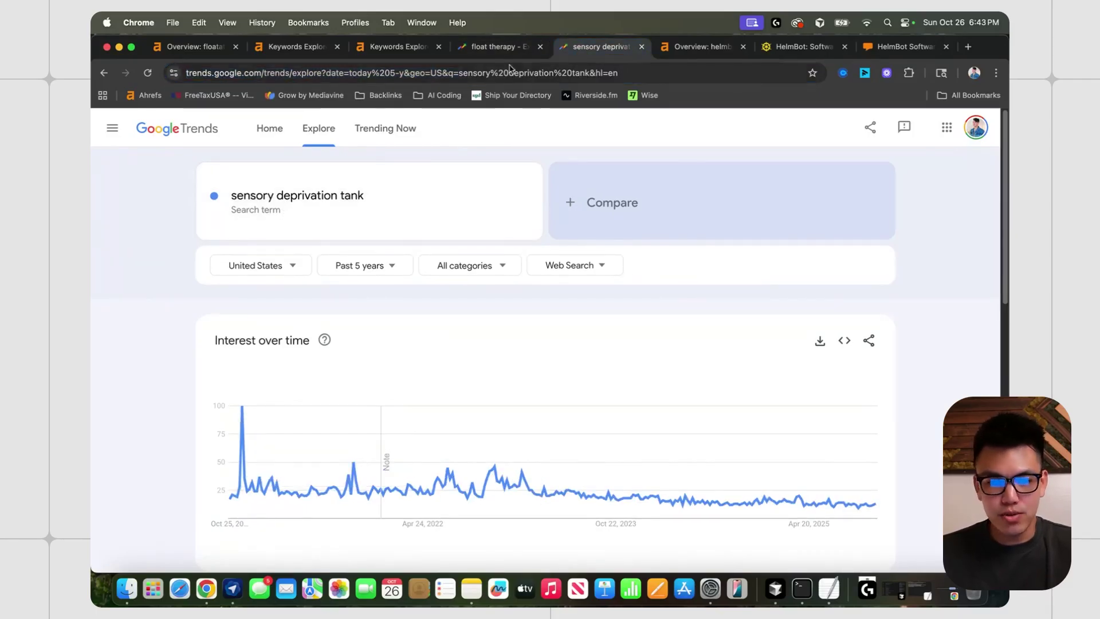
pyautogui.click(501, 49)
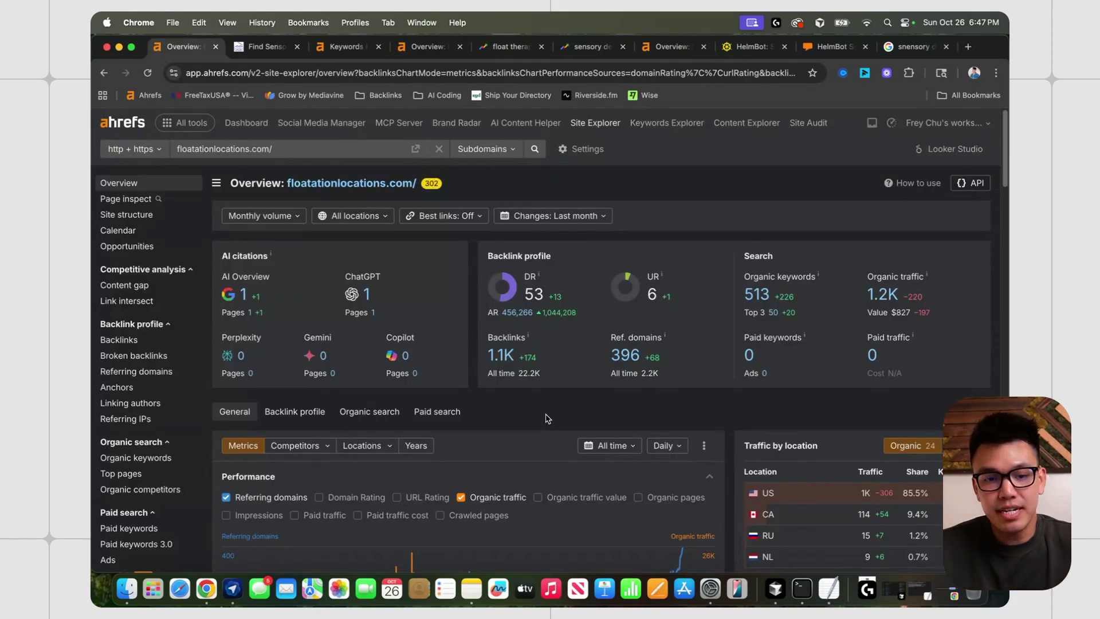
# Check the Floatation Locations homepage, then review its Ahrefs overview, noting 1.2K organic traffic
pyautogui.click(255, 52)
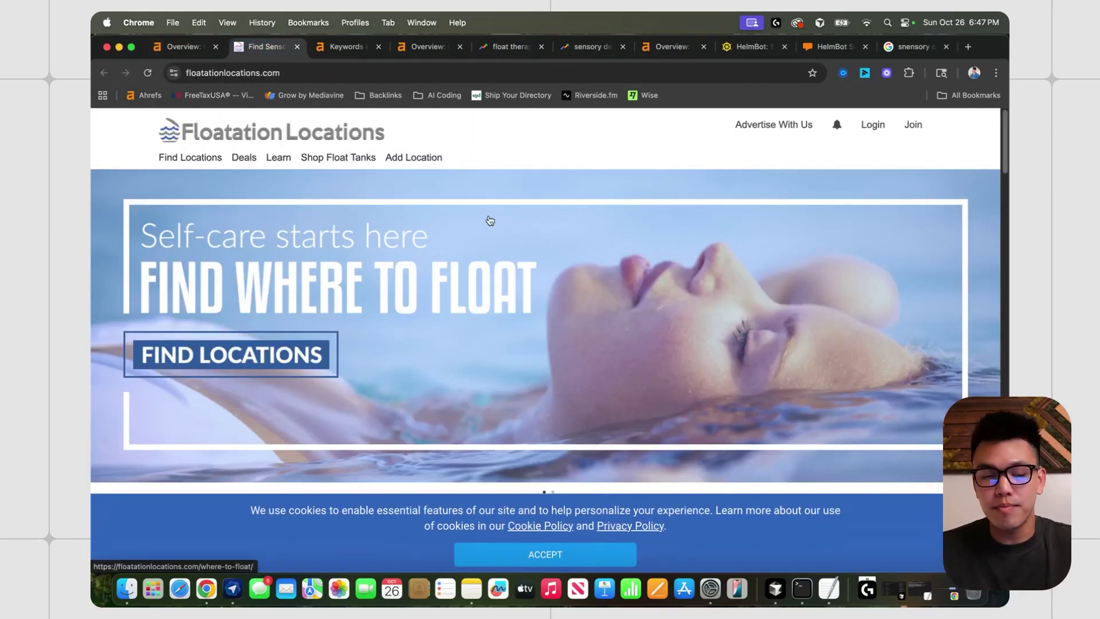
pyautogui.scroll(-5, 490, 252)
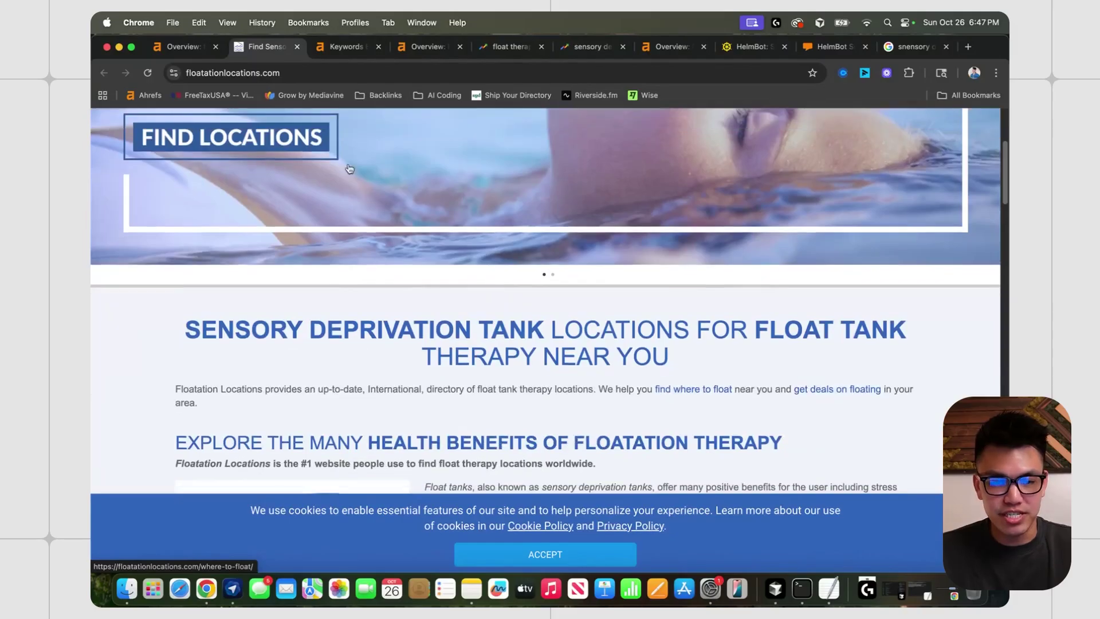
pyautogui.hotkey('ctrl', 'shift', 'Tab')
pyautogui.scroll(-4, 610, 307)
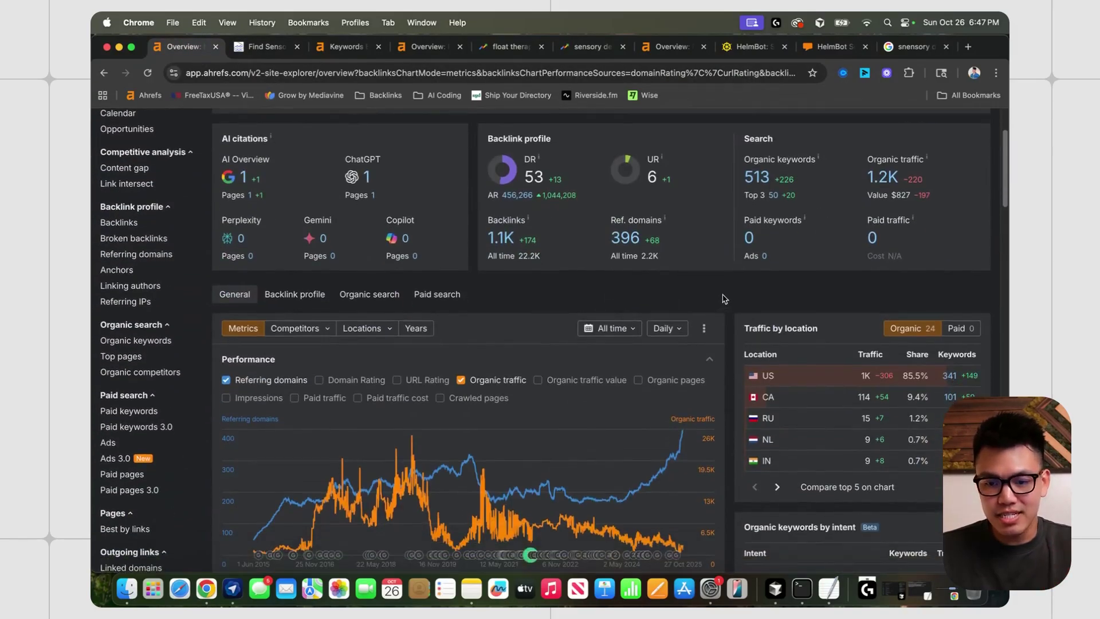
pyautogui.scroll(-1, 727, 297)
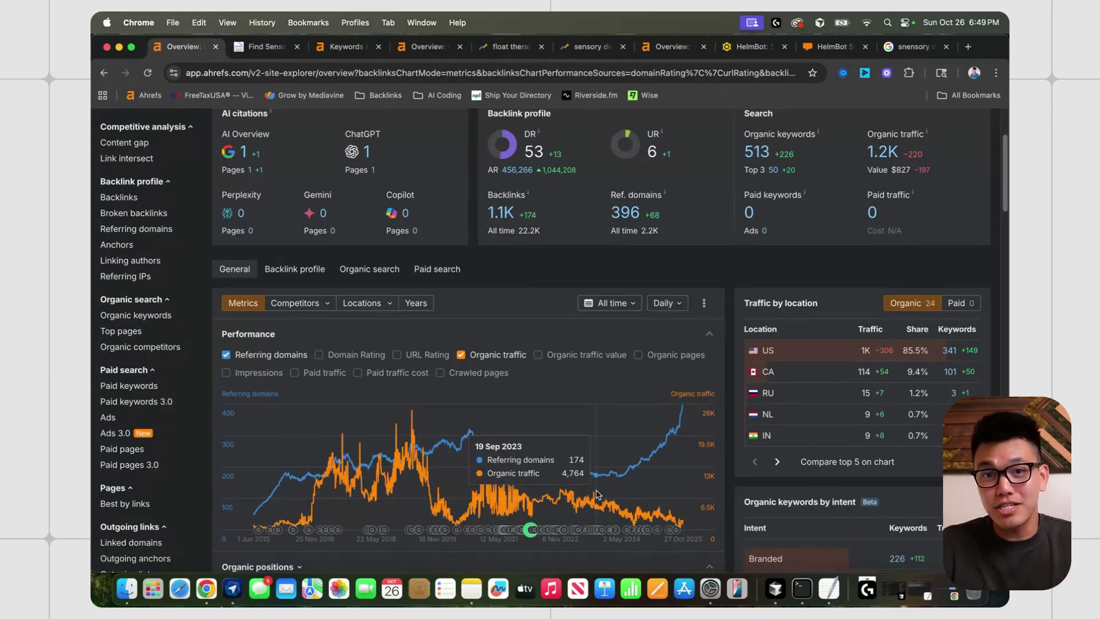
pyautogui.scroll(3, 592, 396)
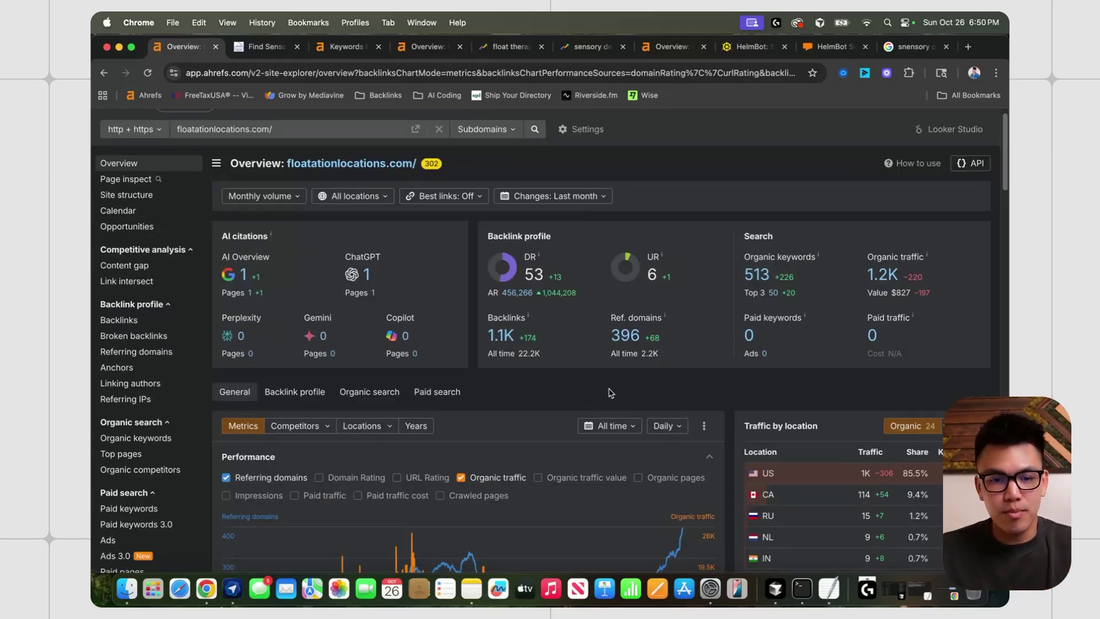
pyautogui.moveTo(860, 282); pyautogui.dragTo(893, 275)
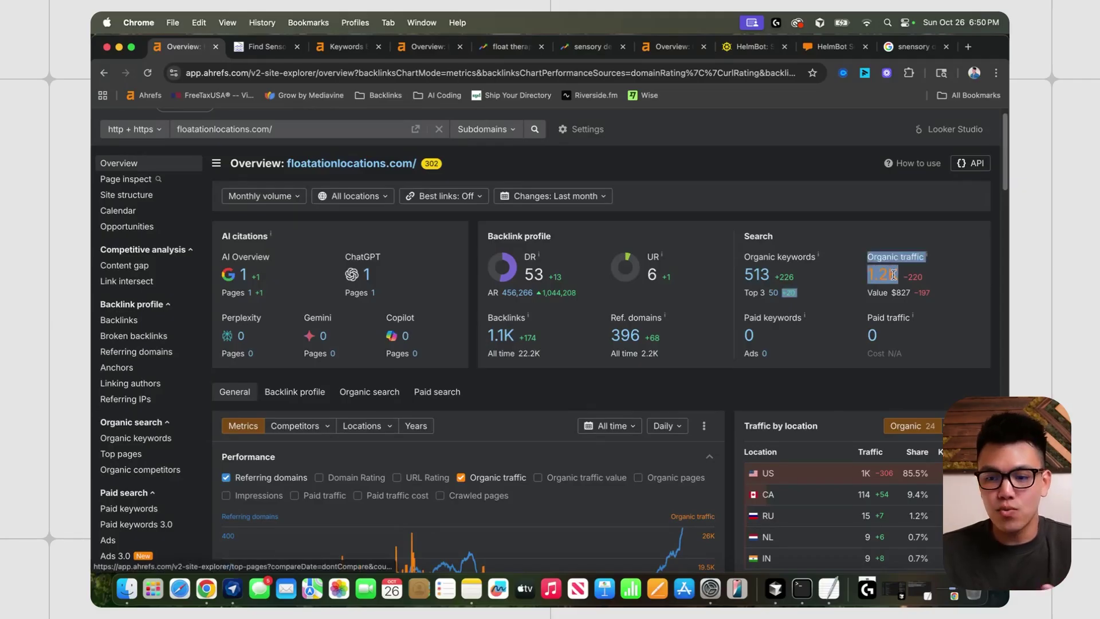
# Open floatationlocations.com's backlinks report in a new tab and review its 70 backlinks
pyautogui.click(688, 385)
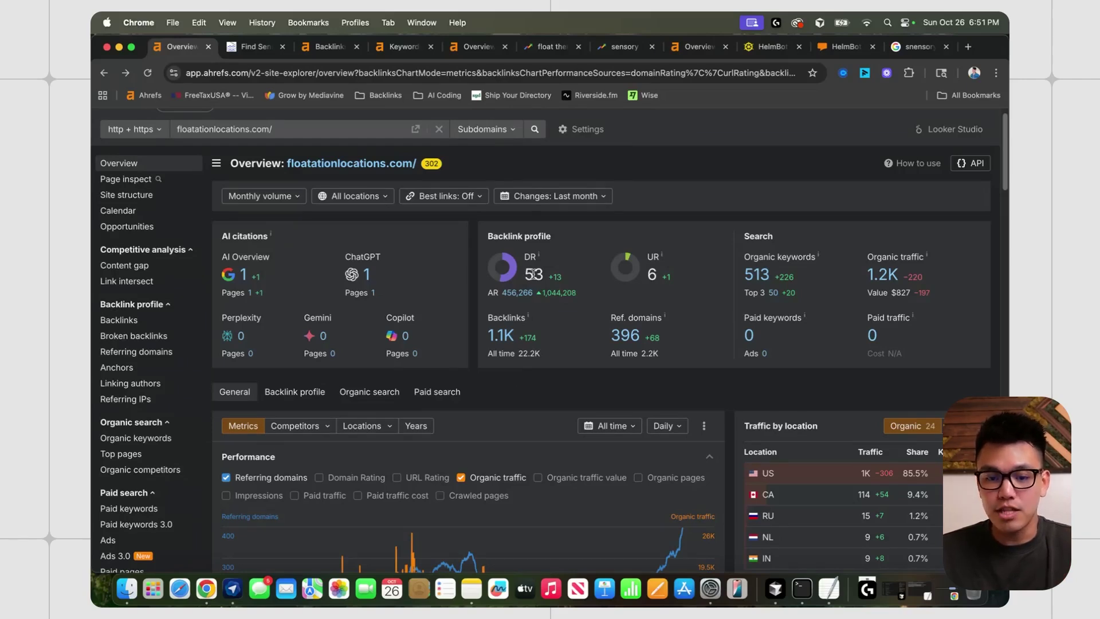
pyautogui.click(329, 46)
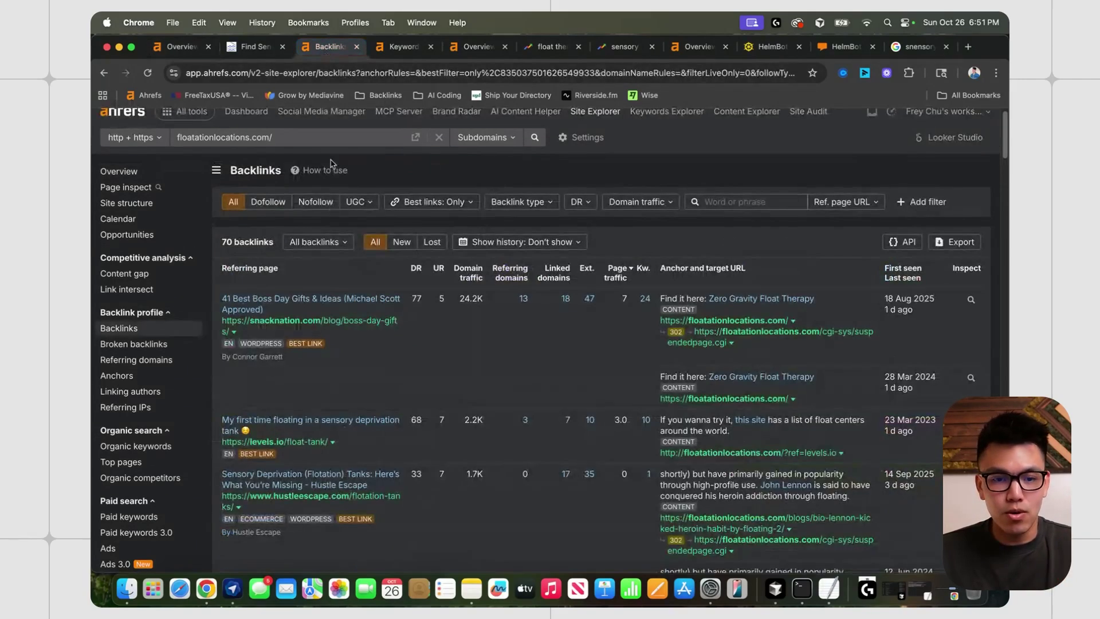
pyautogui.moveTo(222, 242); pyautogui.dragTo(272, 243)
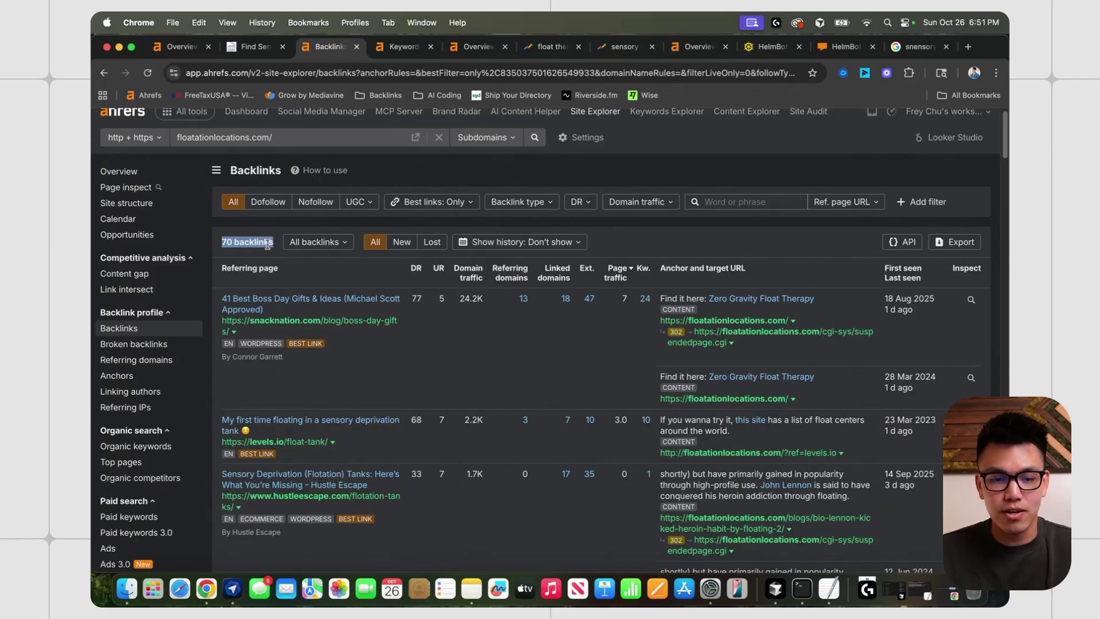
pyautogui.scroll(-1, 464, 330)
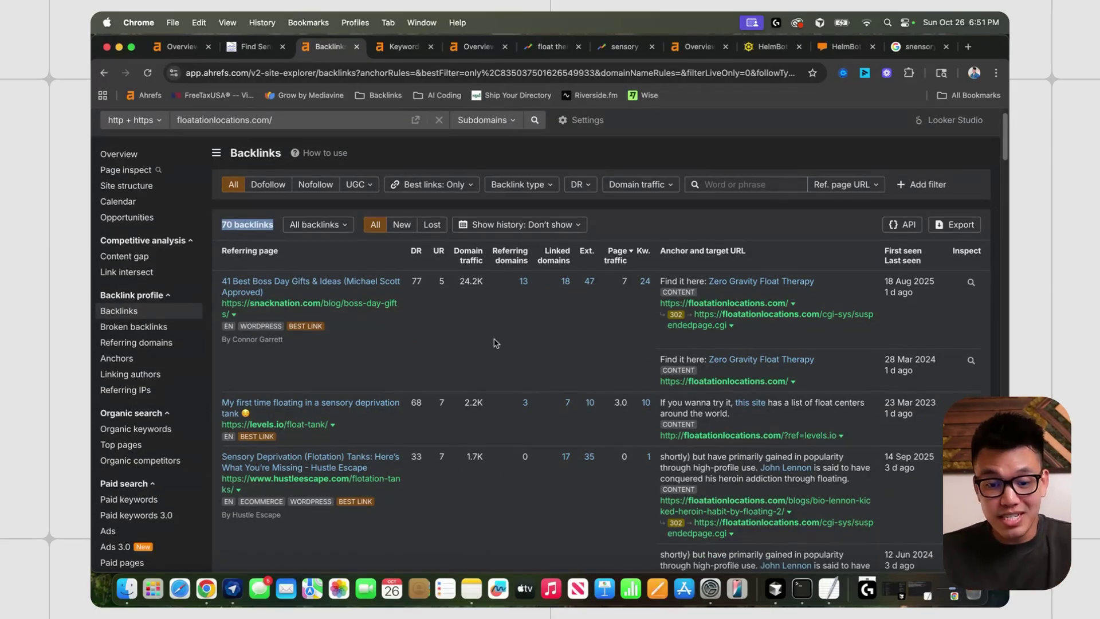
pyautogui.scroll(-1, 496, 343)
pyautogui.click(619, 260)
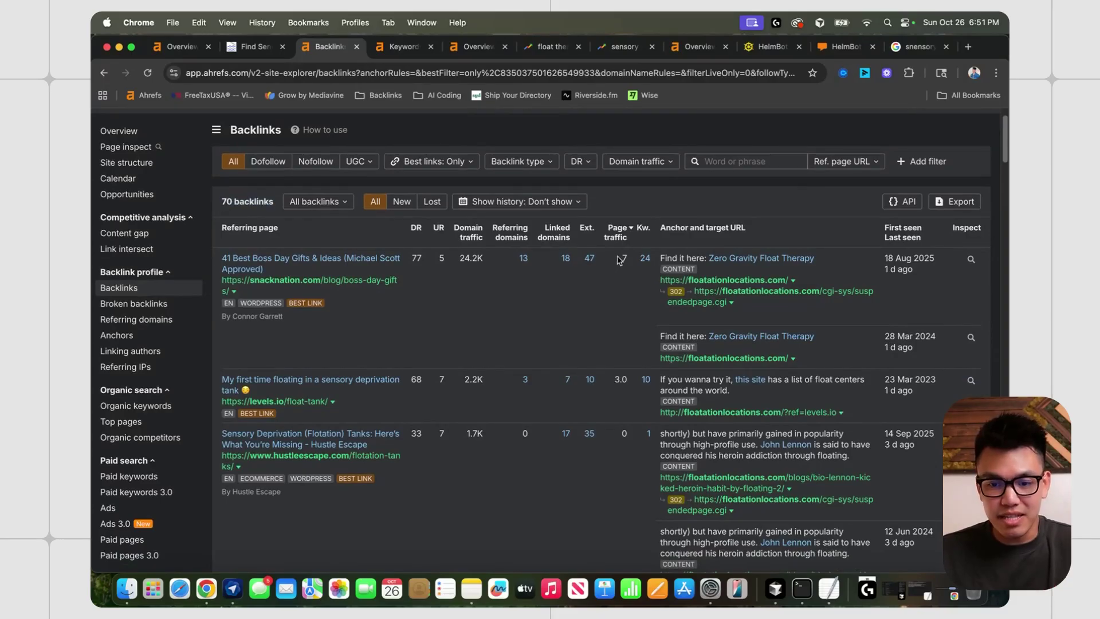
pyautogui.scroll(-1, 421, 321)
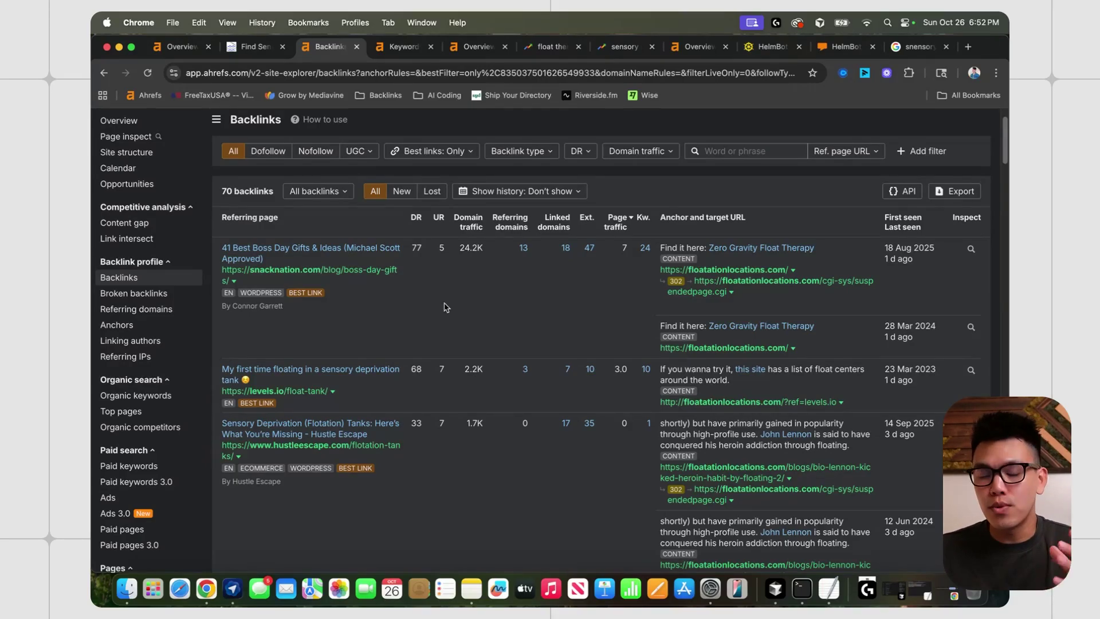
pyautogui.scroll(1, 422, 308)
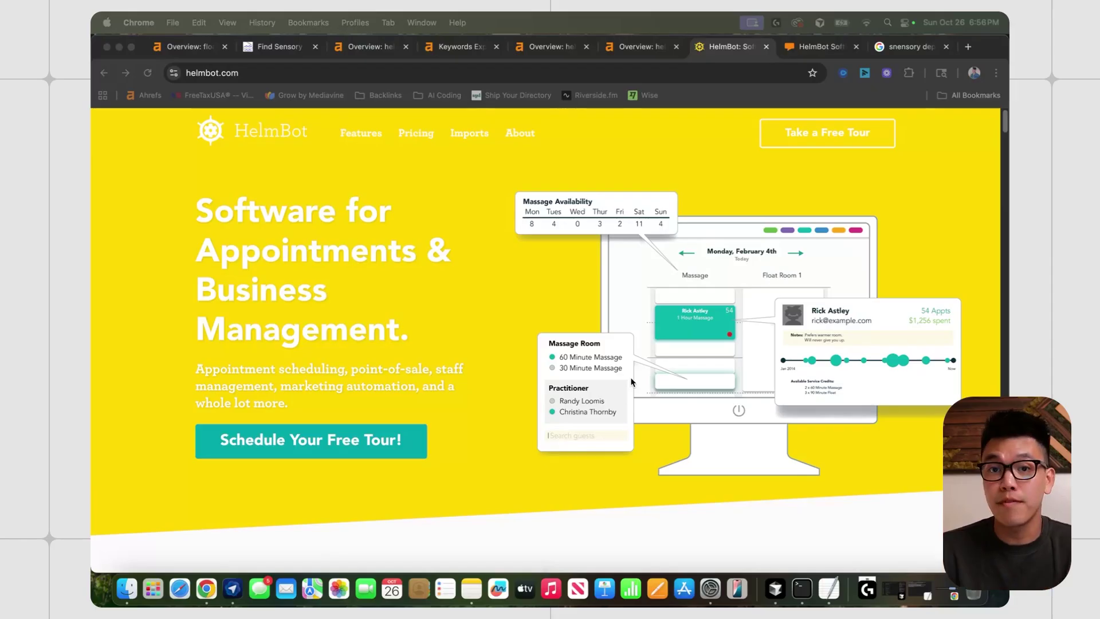
# Open HelmBot's Software for Float Tank Centers page from the sensory deprivation tank software results
pyautogui.click(911, 46)
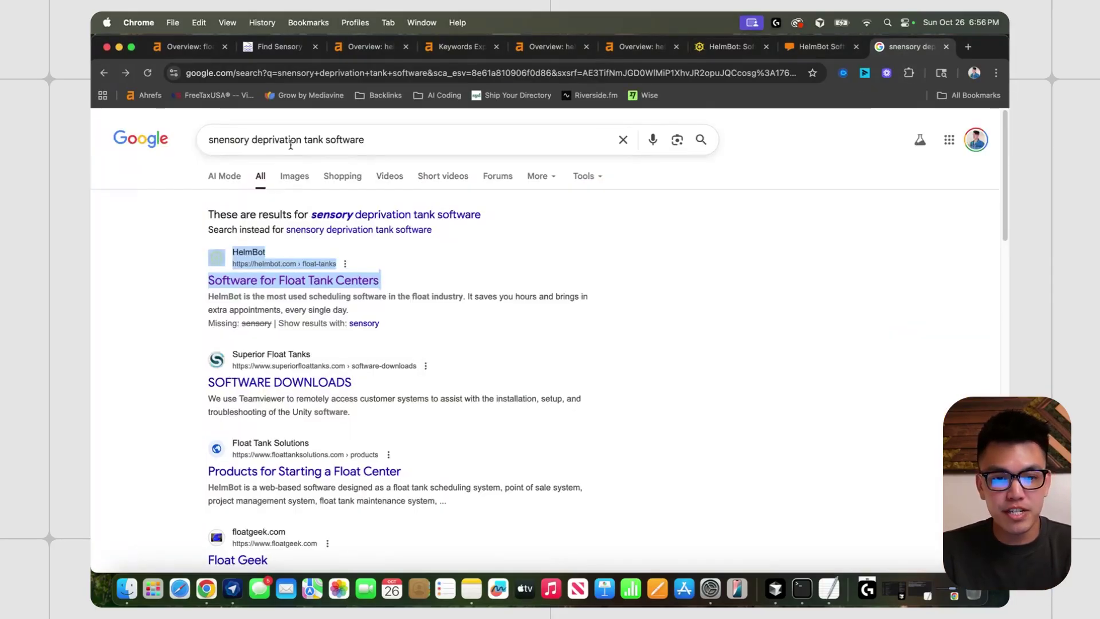
pyautogui.click(251, 282)
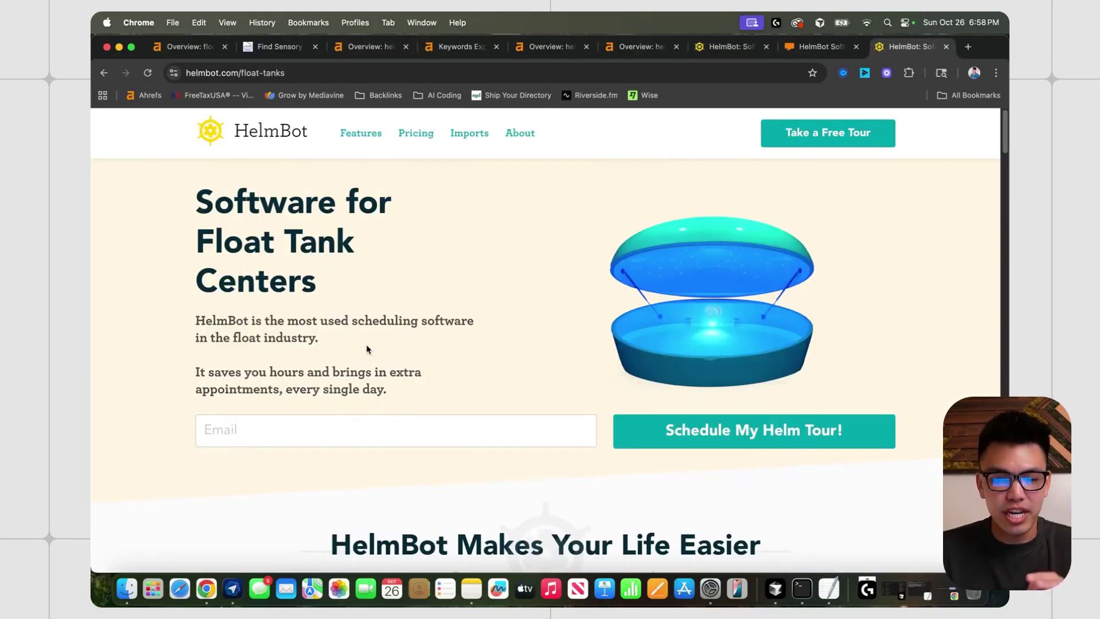
pyautogui.scroll(-6, 496, 319)
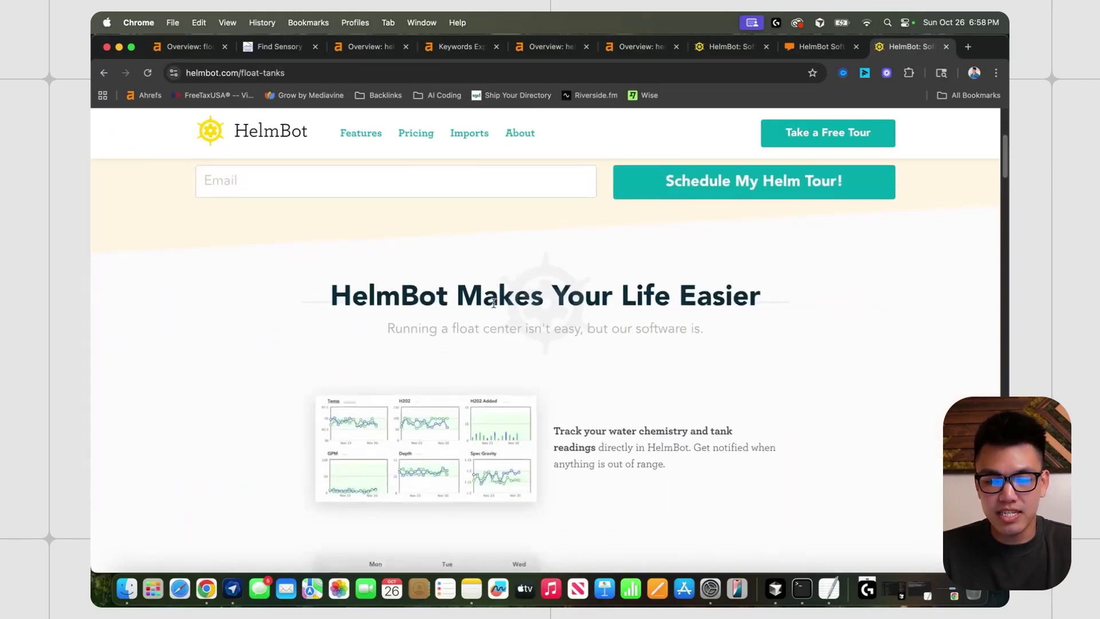
pyautogui.scroll(-2, 580, 326)
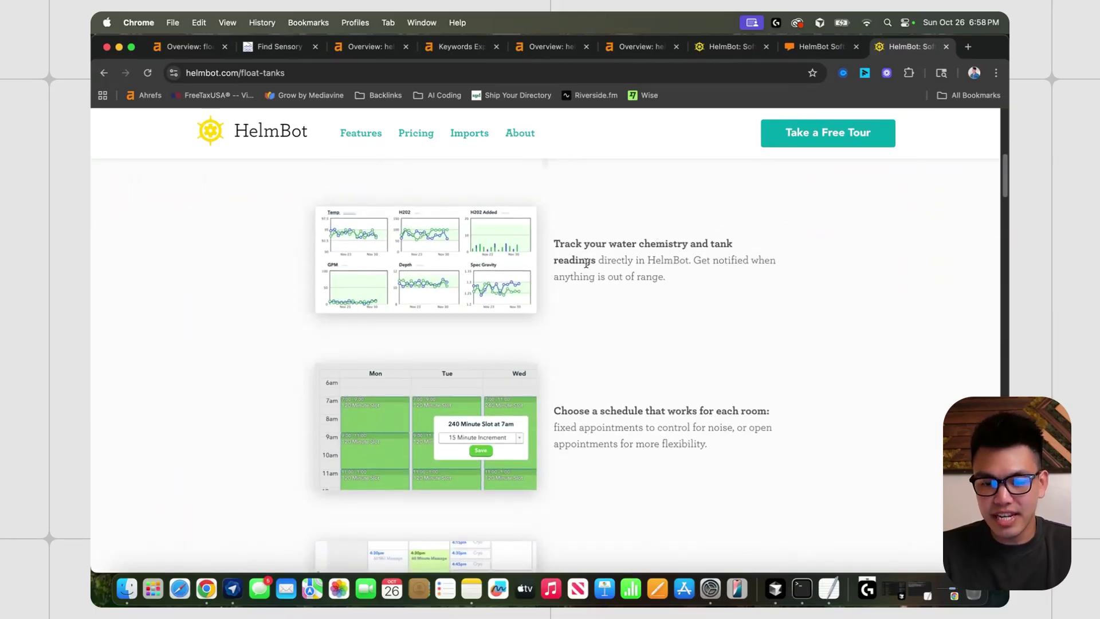
pyautogui.scroll(-2, 586, 263)
# Review the page's feature sections, such as automatic drip email campaigns, then view HelmBot's Software Advice reviews
pyautogui.moveTo(573, 283); pyautogui.dragTo(709, 285)
pyautogui.scroll(-2, 634, 337)
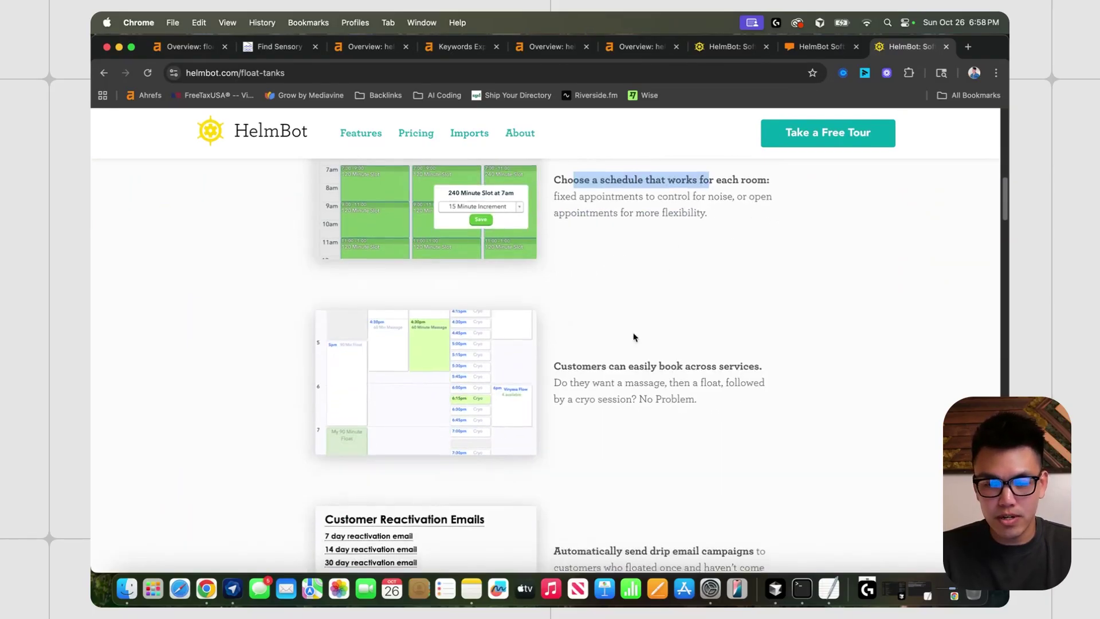
pyautogui.moveTo(593, 320); pyautogui.dragTo(717, 319)
pyautogui.scroll(-3, 676, 326)
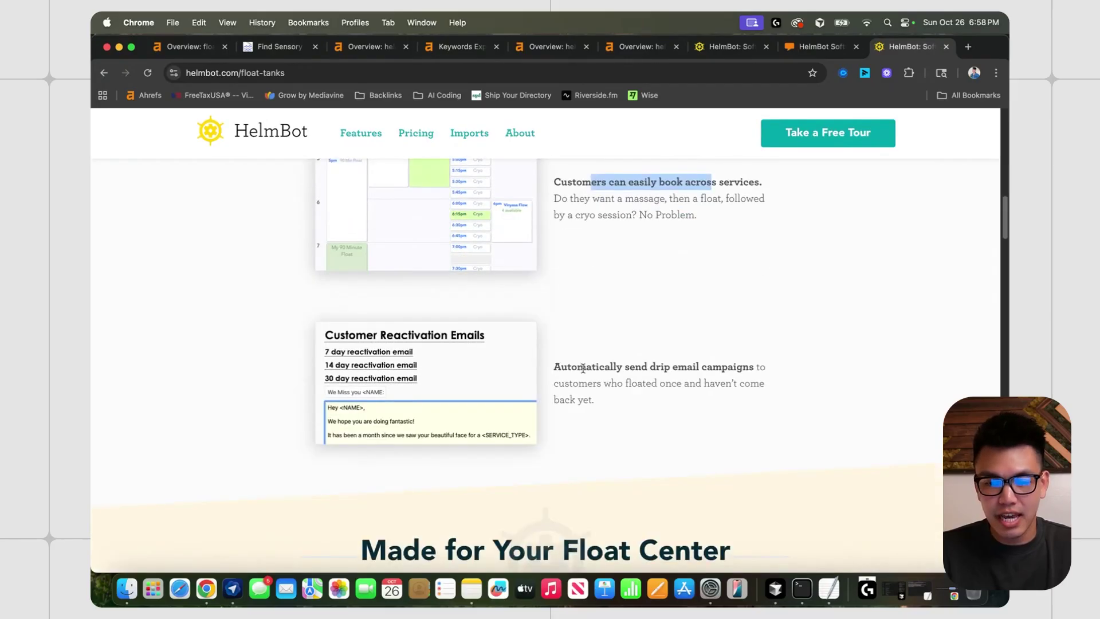
pyautogui.moveTo(582, 368); pyautogui.dragTo(740, 367)
pyautogui.scroll(5, 546, 300)
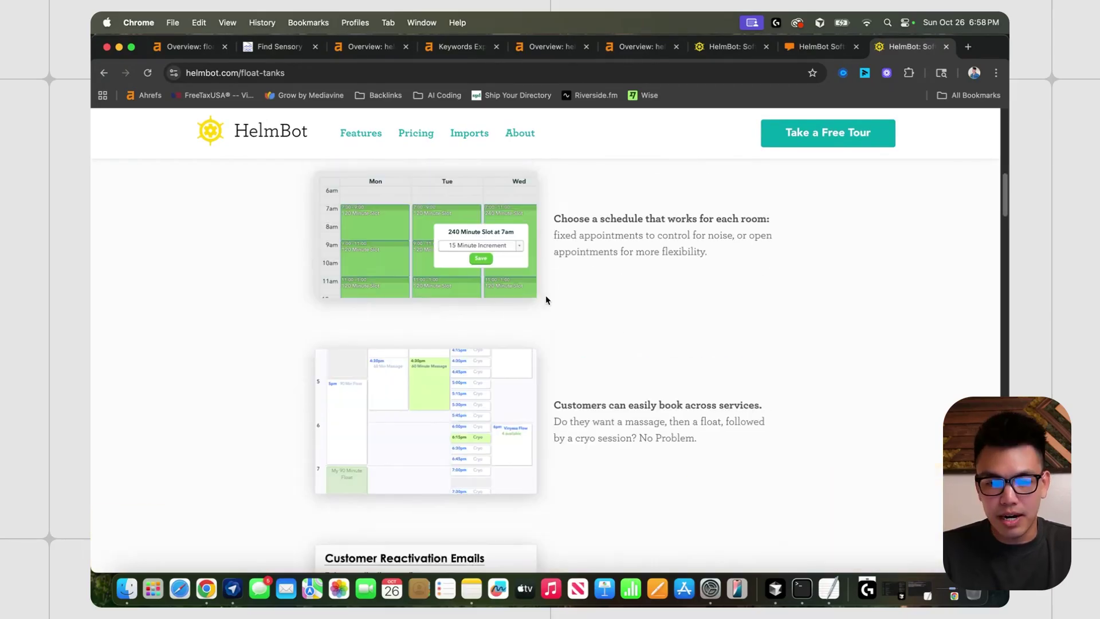
pyautogui.scroll(-3, 462, 325)
pyautogui.scroll(6, 535, 342)
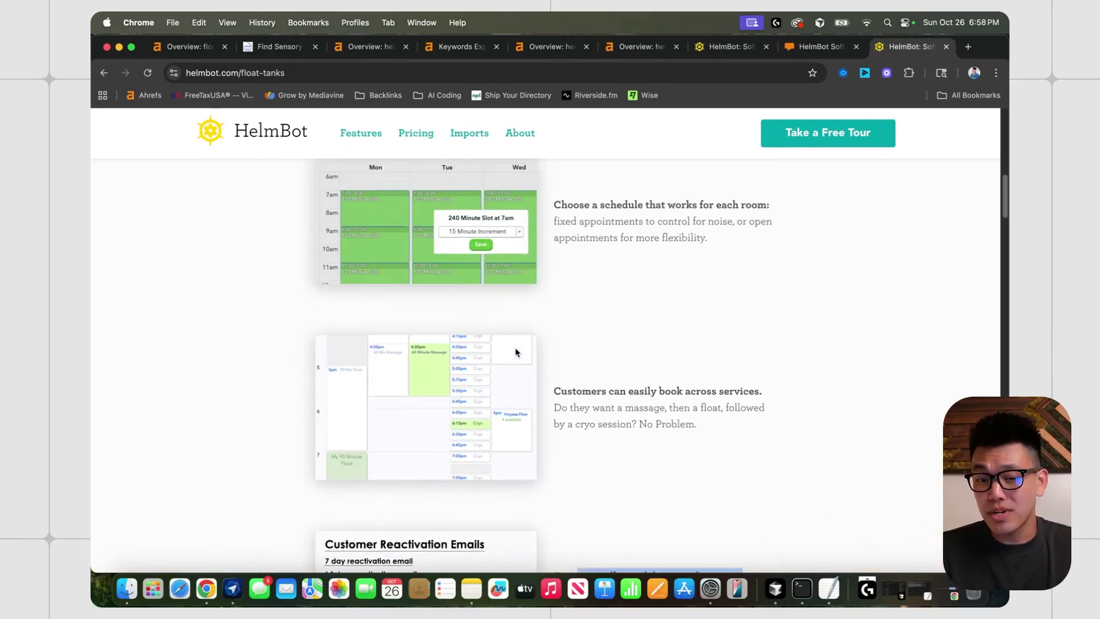
pyautogui.scroll(2, 536, 342)
pyautogui.moveTo(554, 354); pyautogui.dragTo(593, 373)
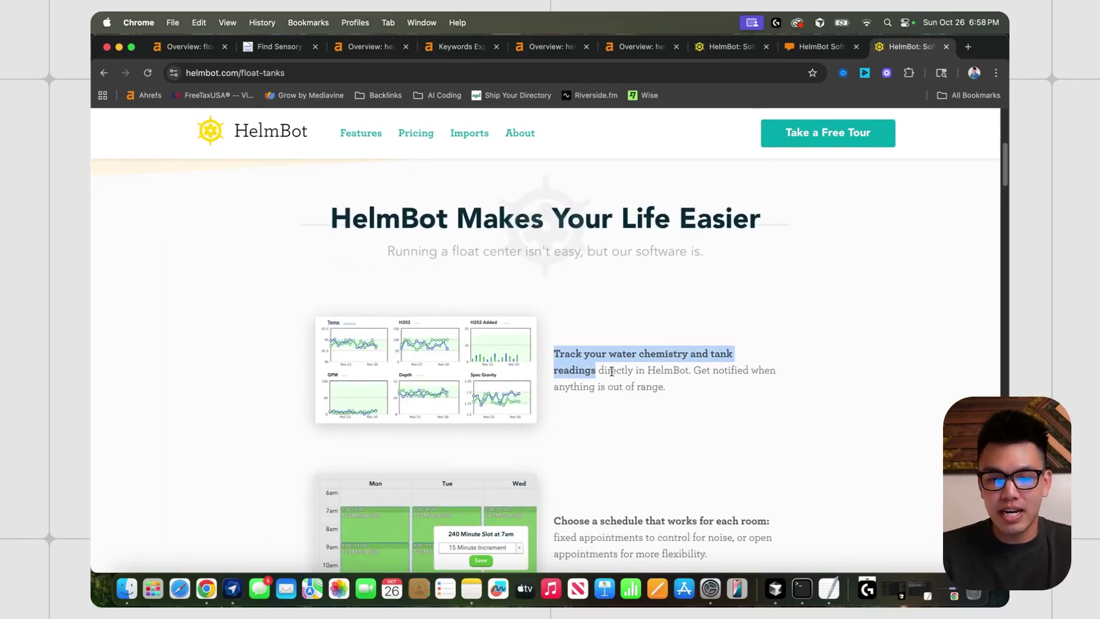
pyautogui.click(820, 46)
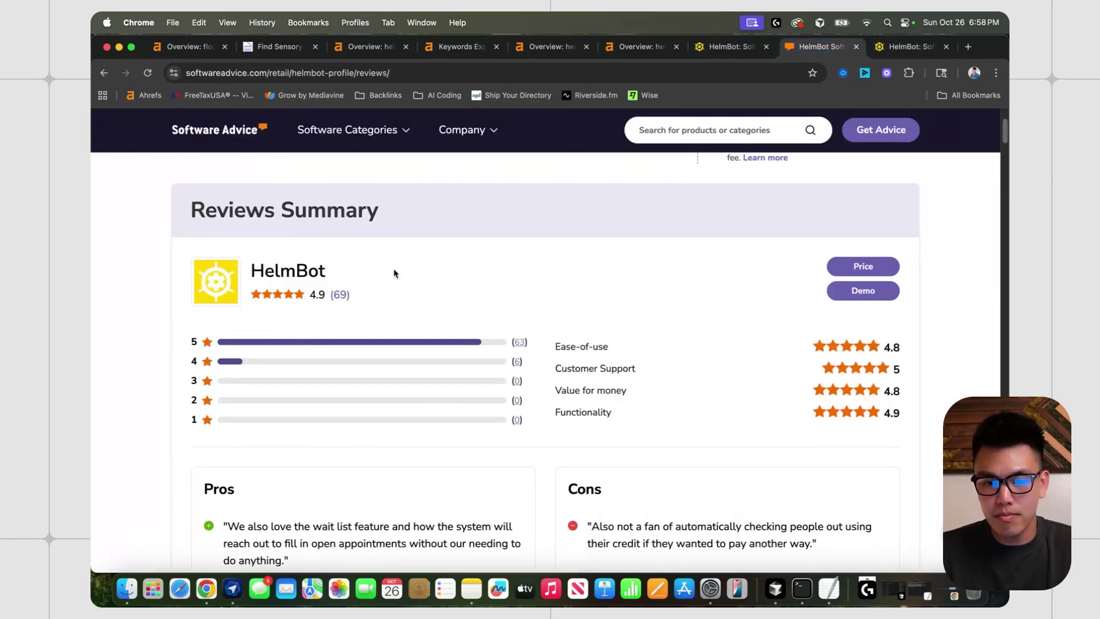
# Read HelmBot's Software Advice reviews, highlighting one reviewer's note that cost held back their large facilities
pyautogui.scroll(-1, 384, 273)
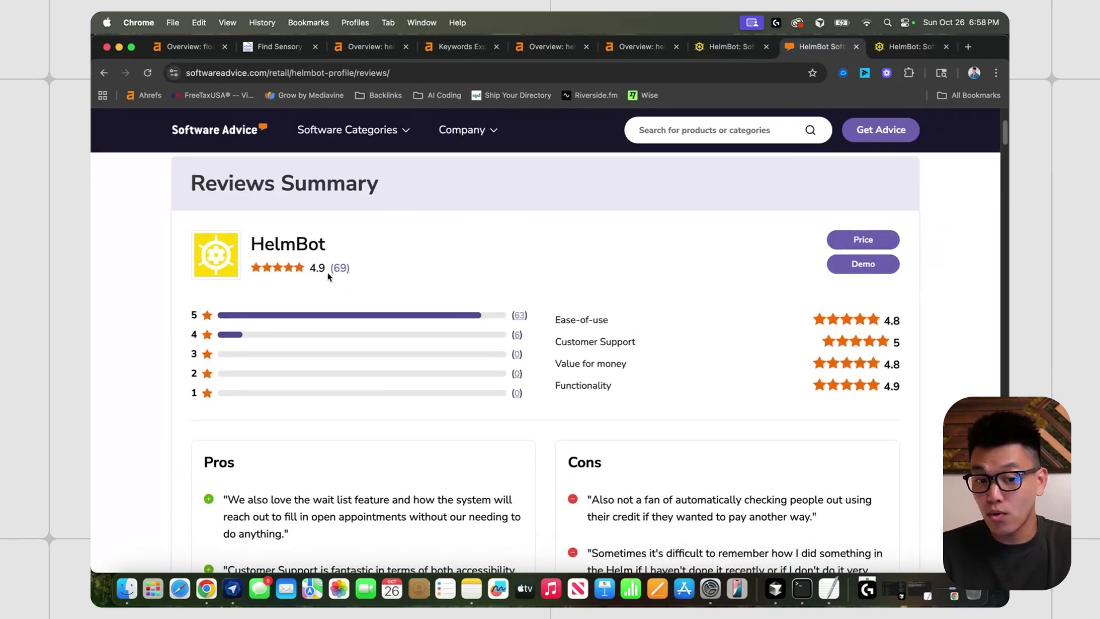
pyautogui.scroll(-20, 593, 286)
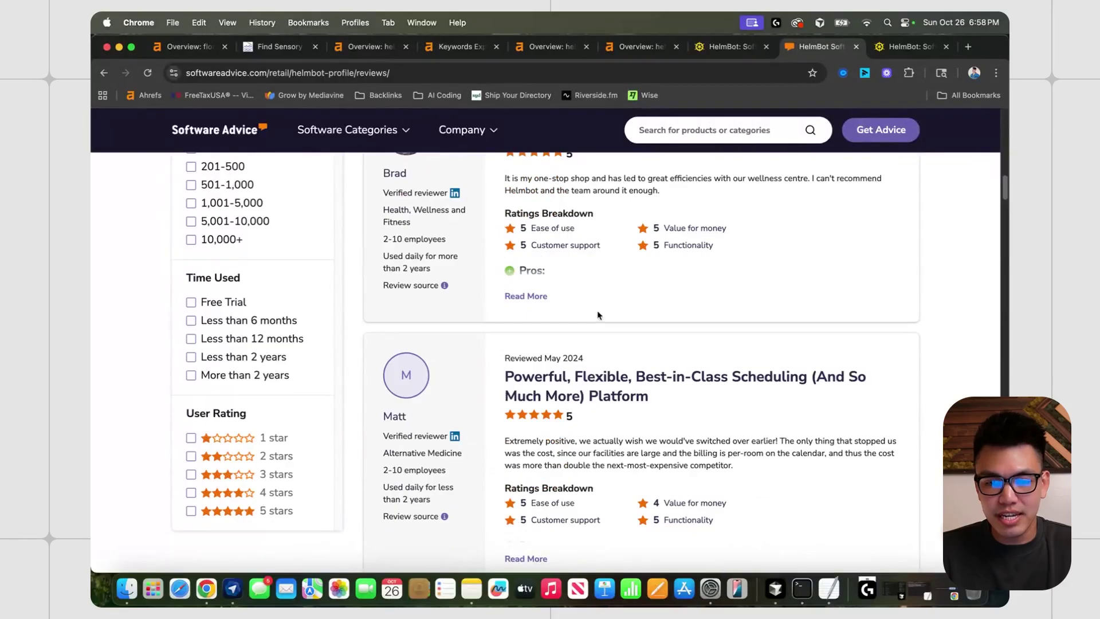
pyautogui.scroll(-2, 623, 290)
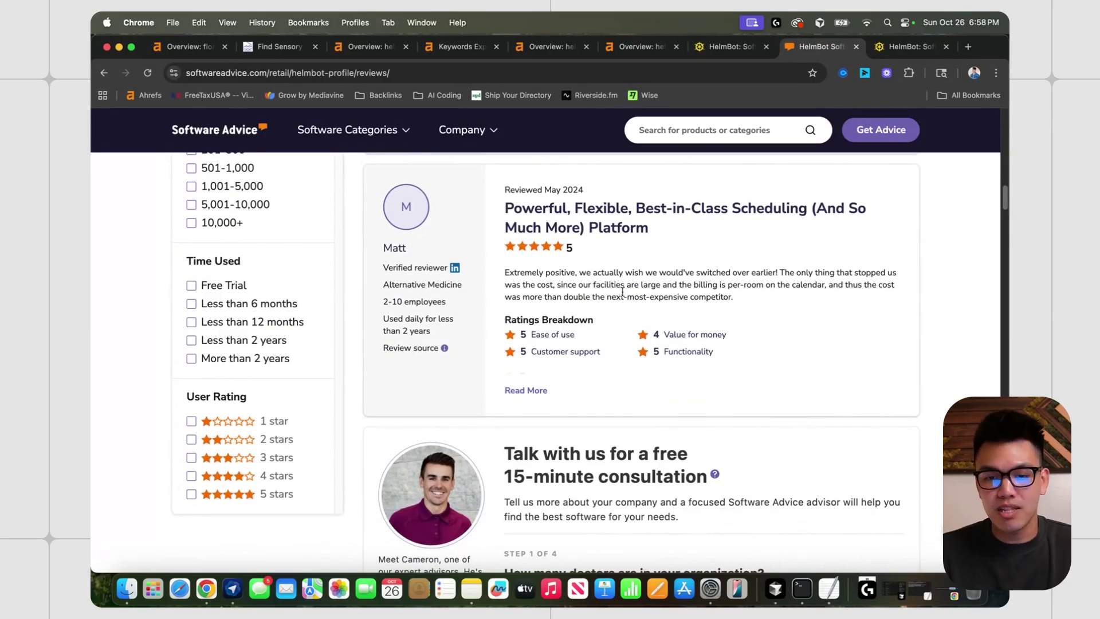
pyautogui.scroll(3, 623, 291)
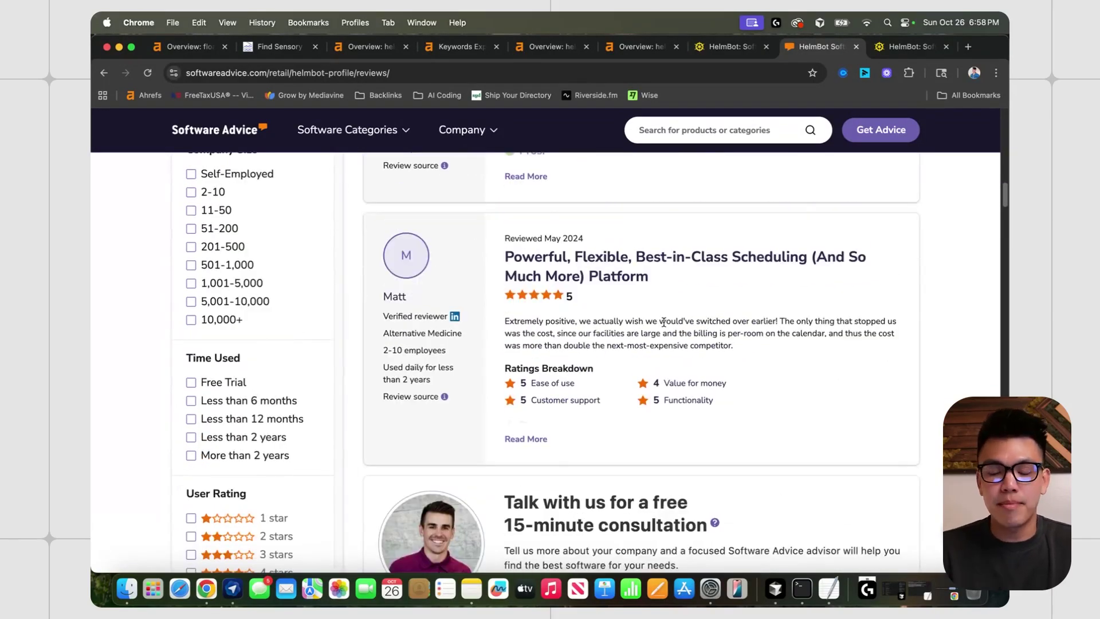
pyautogui.scroll(1, 659, 318)
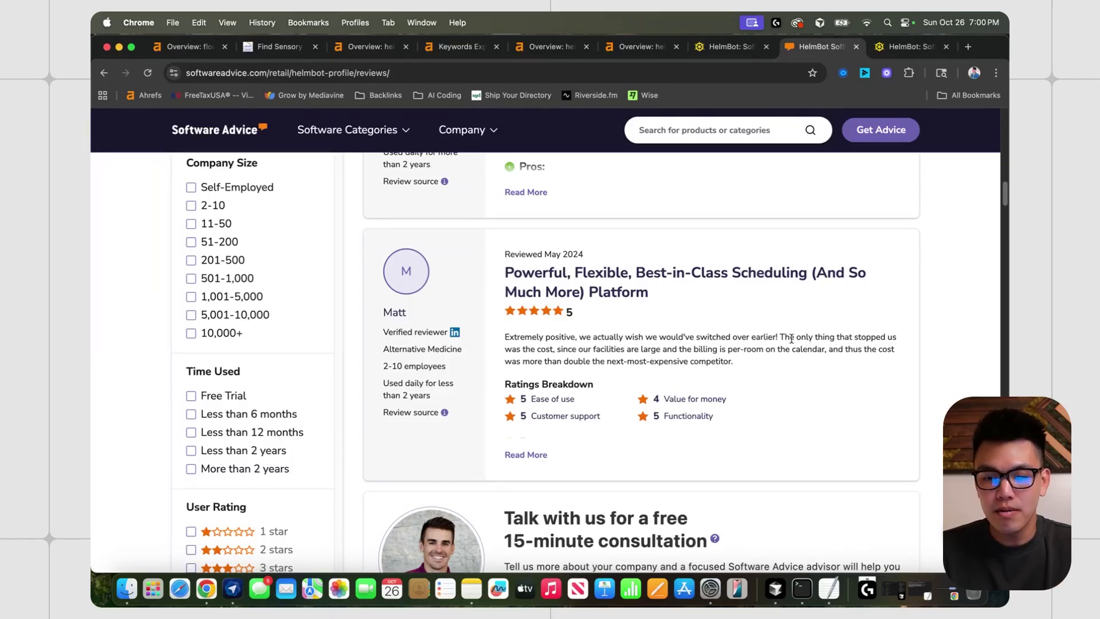
pyautogui.moveTo(791, 339); pyautogui.dragTo(897, 338)
pyautogui.moveTo(504, 354)
pyautogui.mouseDown()
pyautogui.moveTo(563, 352)
pyautogui.moveTo(505, 353)
pyautogui.mouseUp()
pyautogui.moveTo(592, 349); pyautogui.dragTo(652, 349)
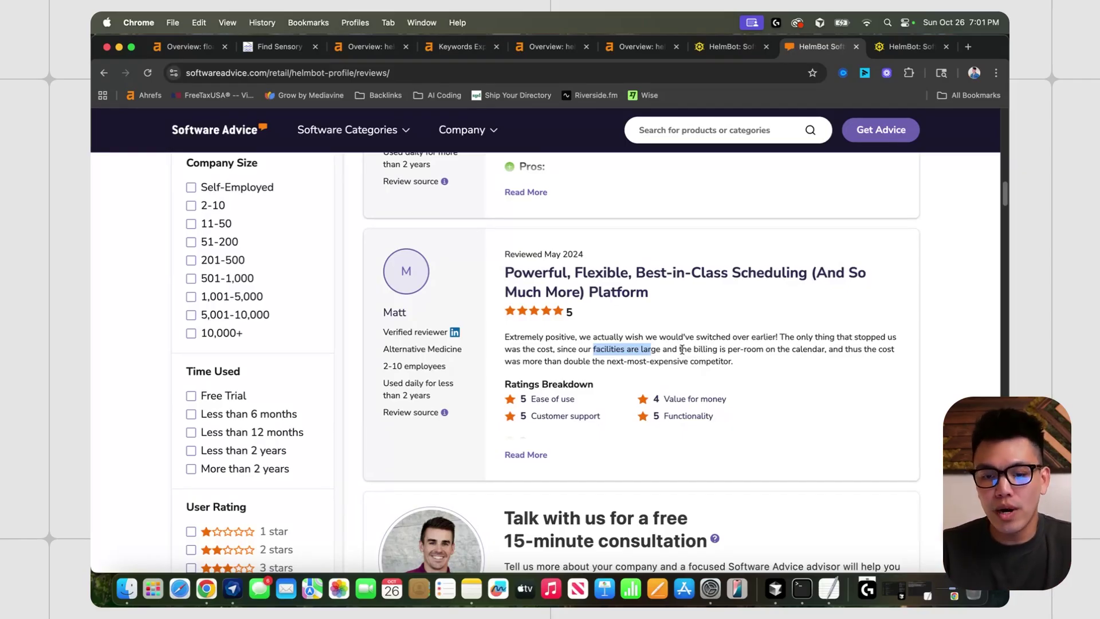
pyautogui.hotkey('ctrl', 'shift', 'Tab')
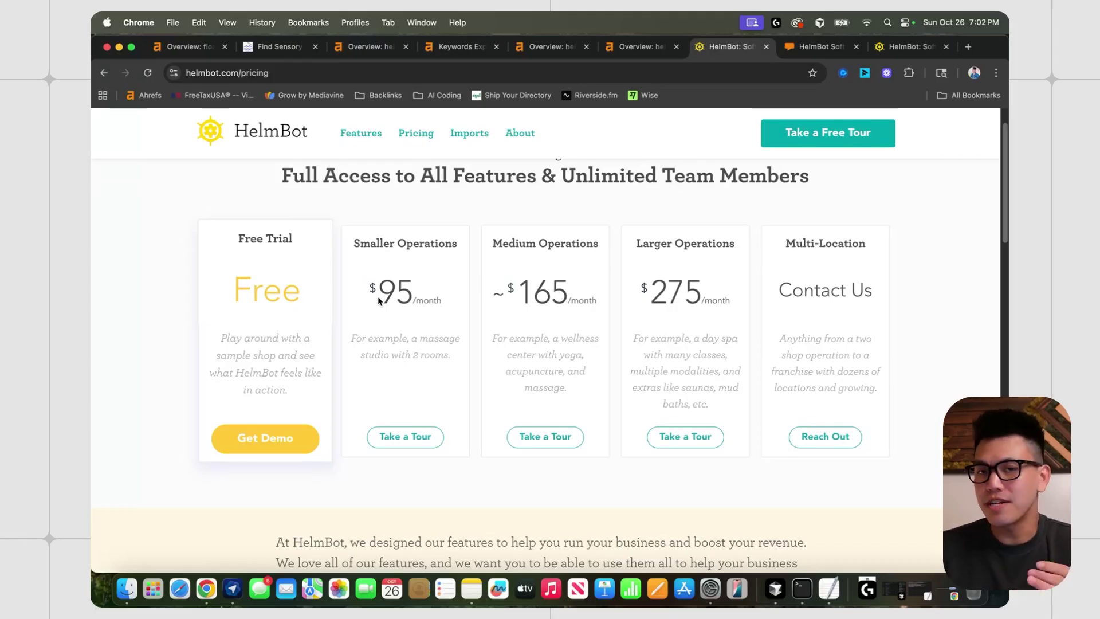
# Highlight HelmBot's $95 smaller-operations and $275 larger-operations prices
pyautogui.moveTo(378, 296); pyautogui.dragTo(462, 301)
pyautogui.click(651, 293)
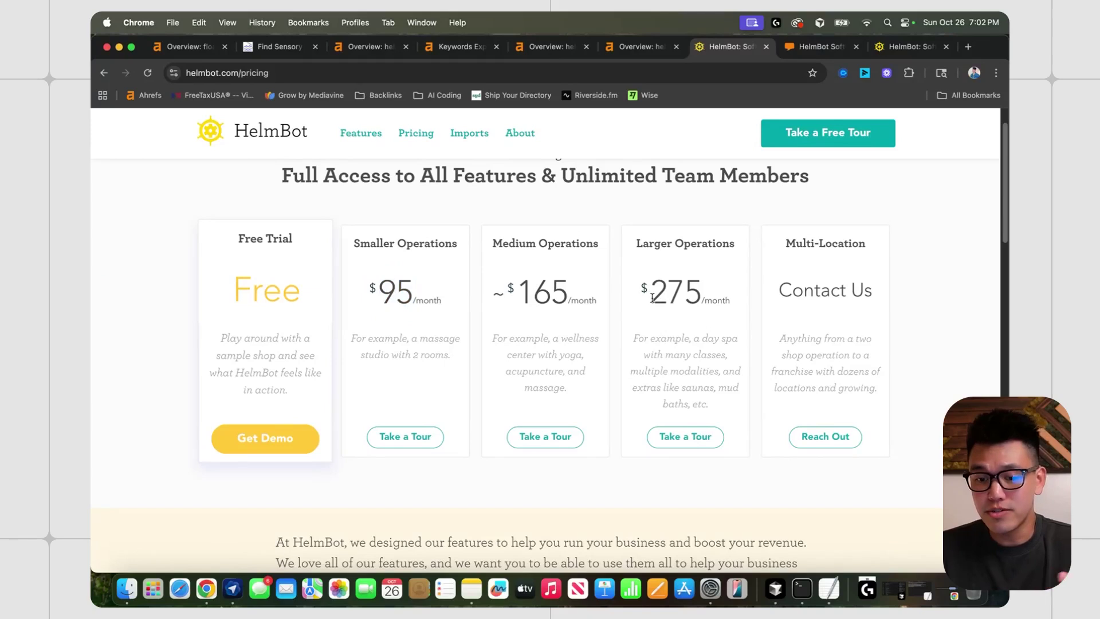
pyautogui.moveTo(654, 295); pyautogui.dragTo(699, 296)
pyautogui.click(713, 296)
# Review the HelmBot float tanks page, including its water chemistry paragraph
pyautogui.press('super+9')
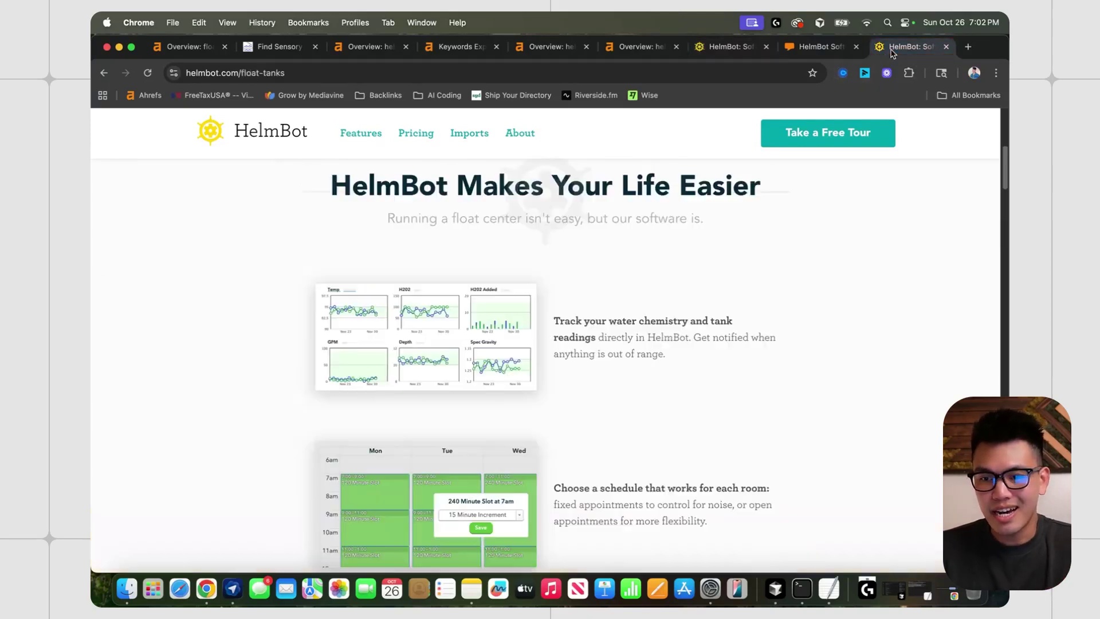
pyautogui.scroll(-1, 678, 272)
pyautogui.moveTo(553, 300); pyautogui.dragTo(664, 331)
pyautogui.click(665, 319)
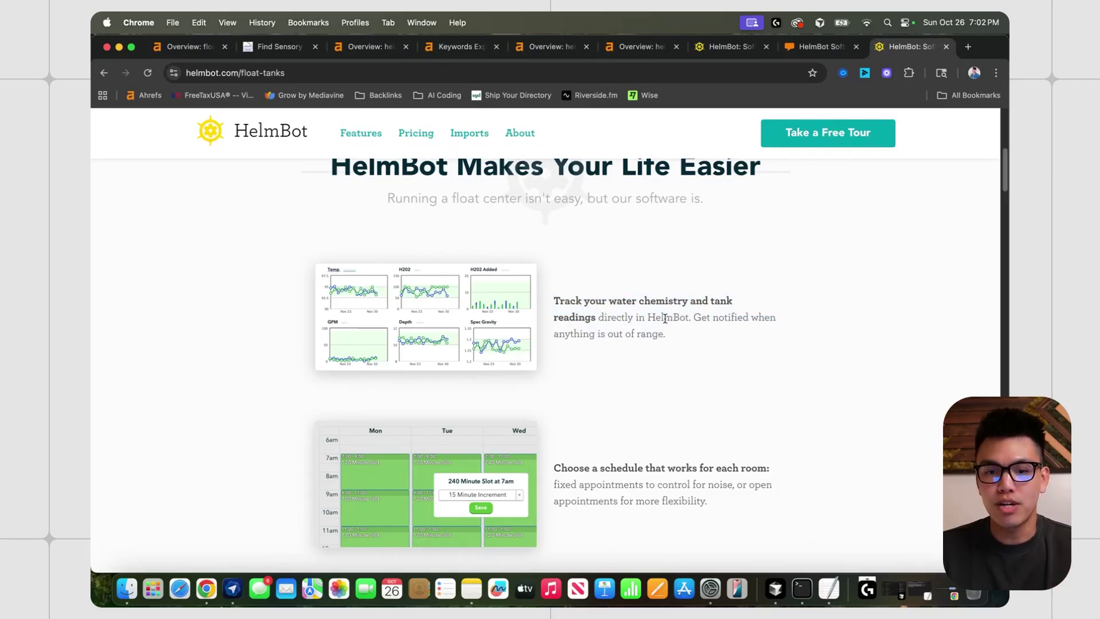
# Scroll further through the Software Advice reviews, then return to the Ahrefs helmbot.com overview
pyautogui.press('super+8')
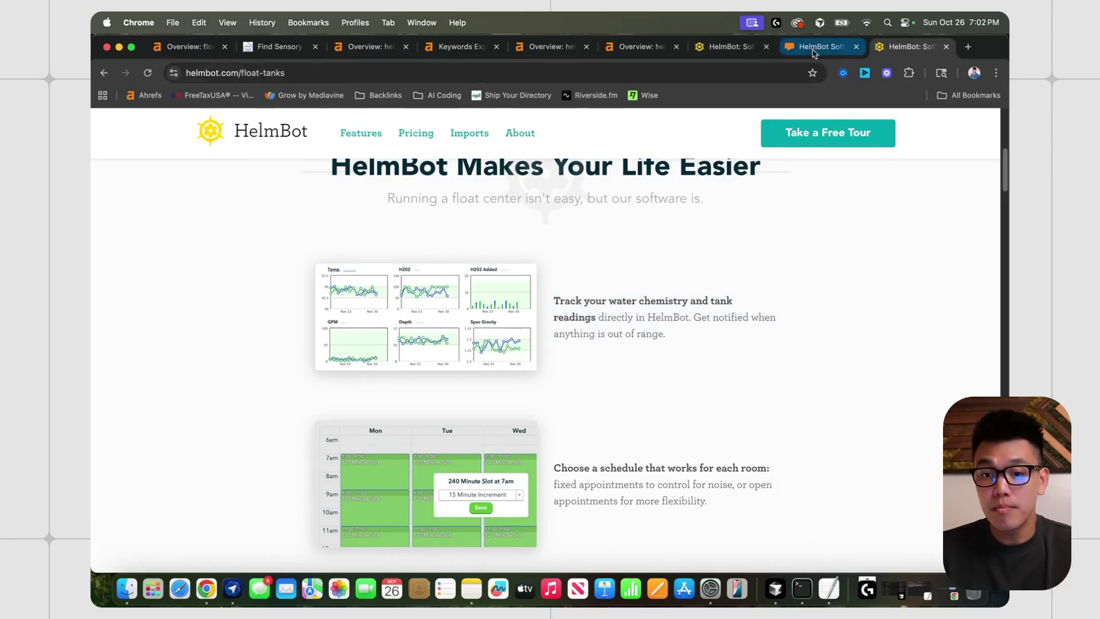
pyautogui.scroll(-2, 659, 314)
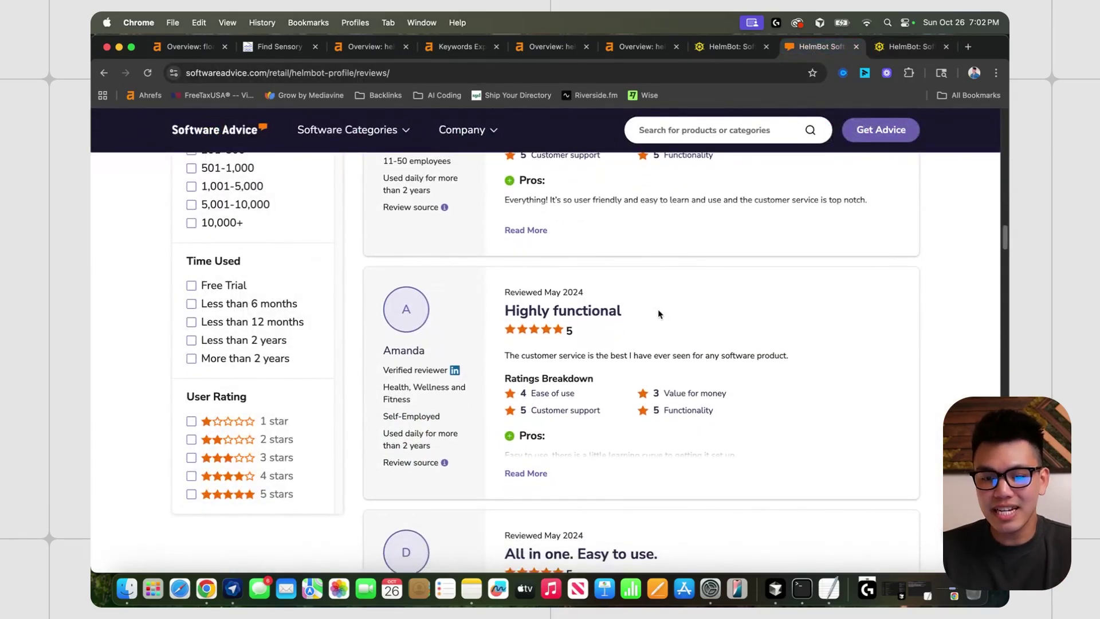
pyautogui.scroll(-5, 658, 312)
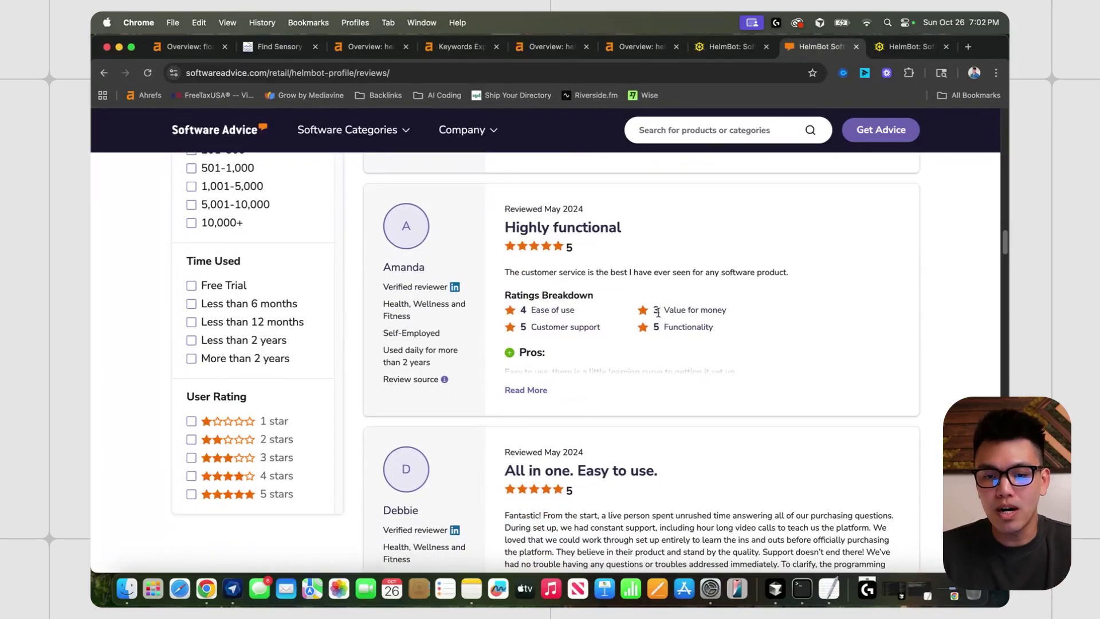
pyautogui.scroll(-3, 658, 319)
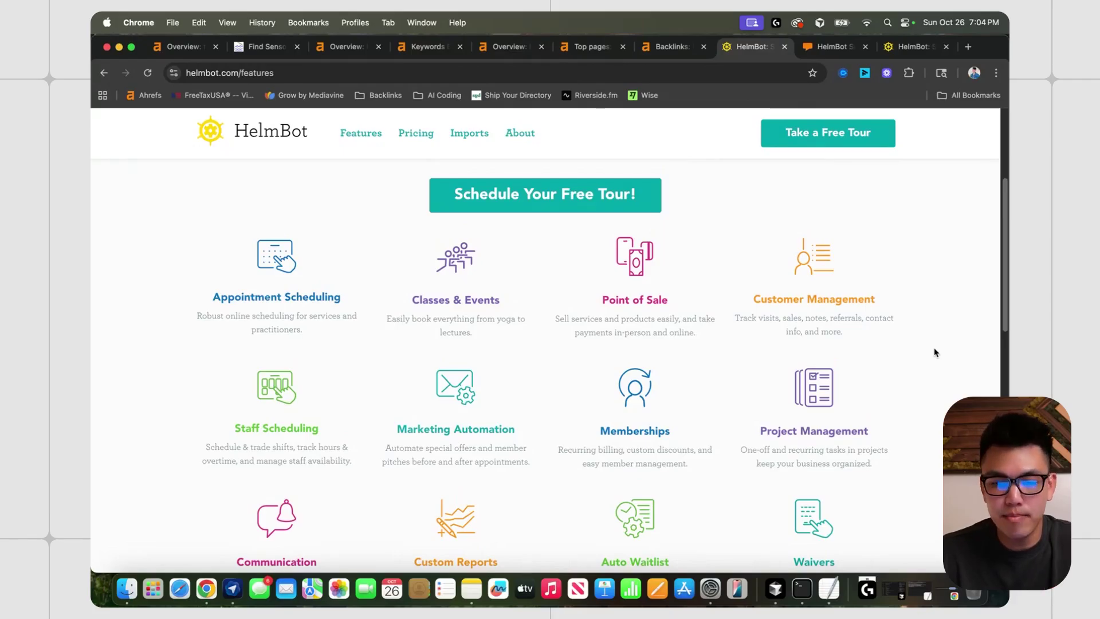
pyautogui.scroll(-2, 935, 351)
pyautogui.scroll(-1, 936, 352)
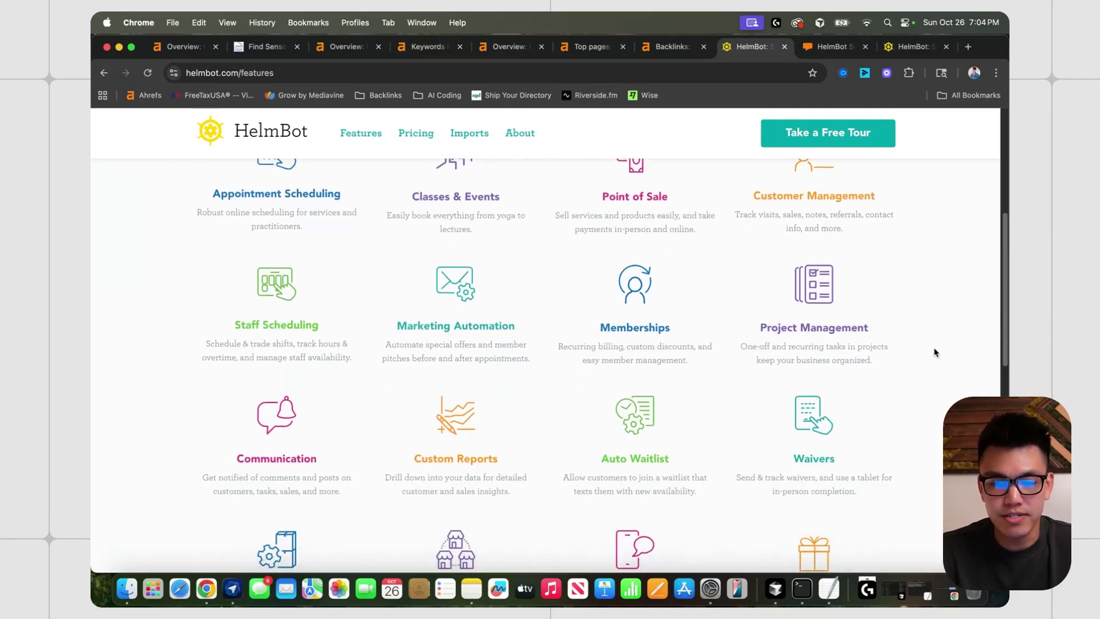
pyautogui.scroll(-1, 935, 352)
pyautogui.scroll(-1, 935, 352)
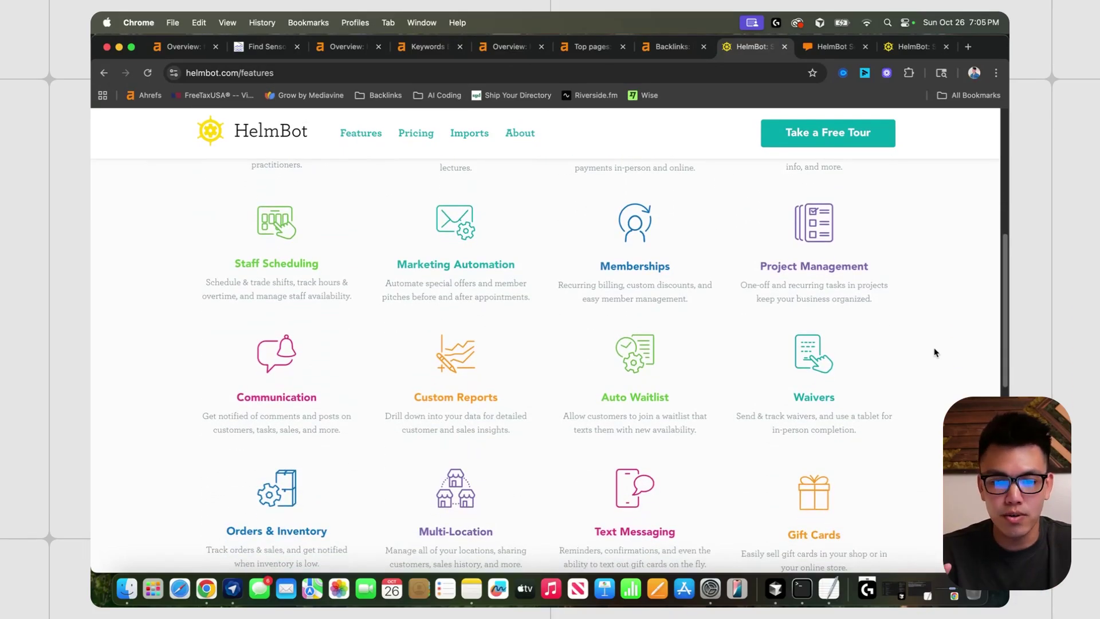
pyautogui.scroll(-2, 936, 352)
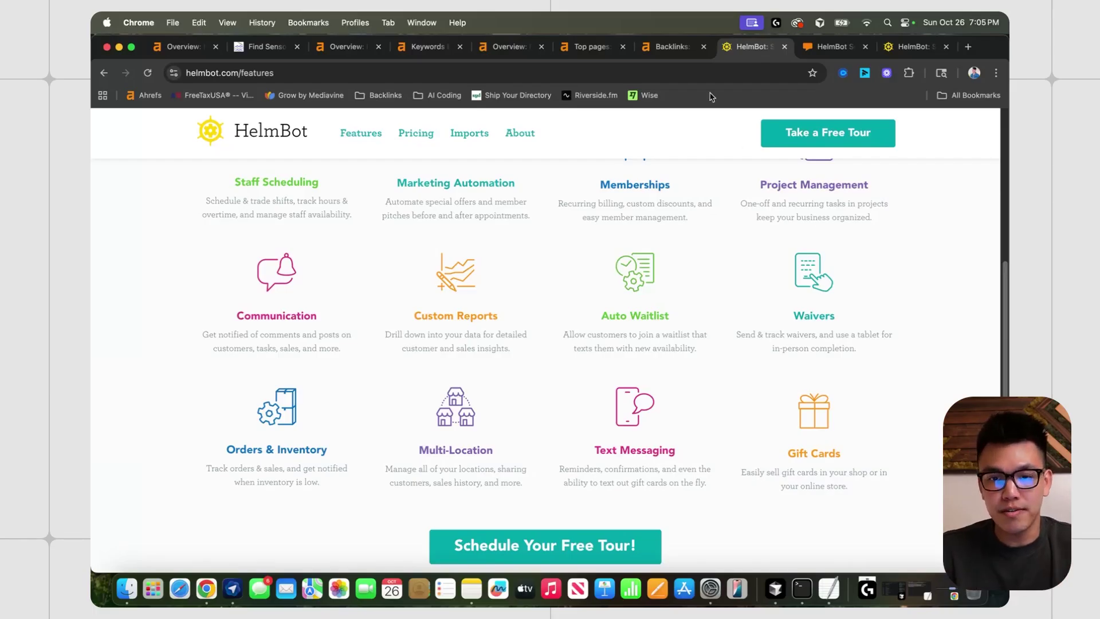
pyautogui.press('super+5')
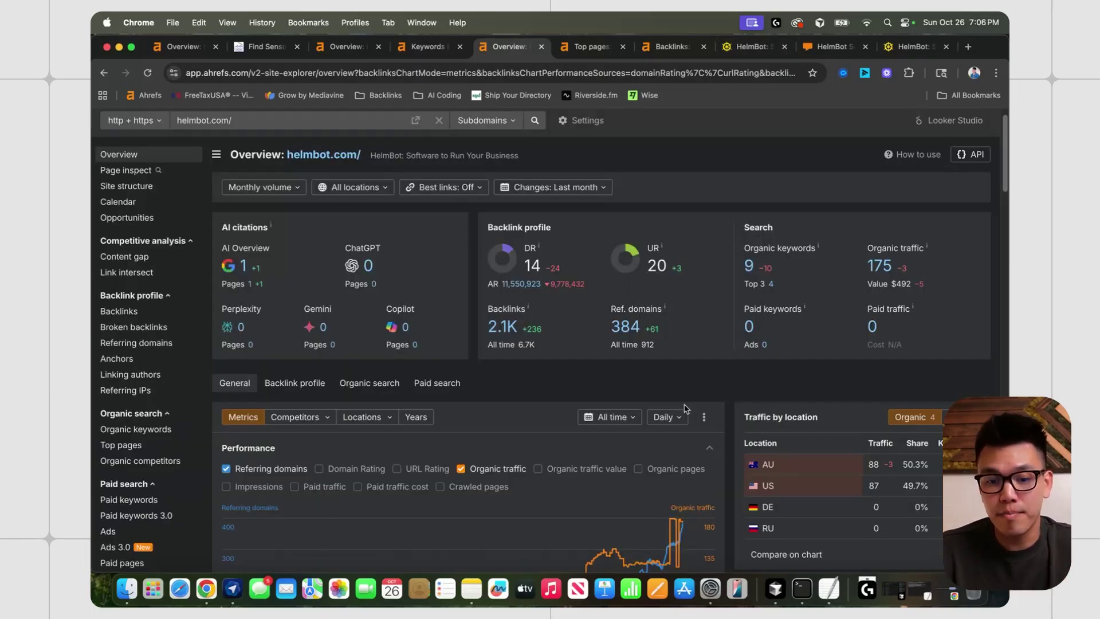
pyautogui.click(573, 49)
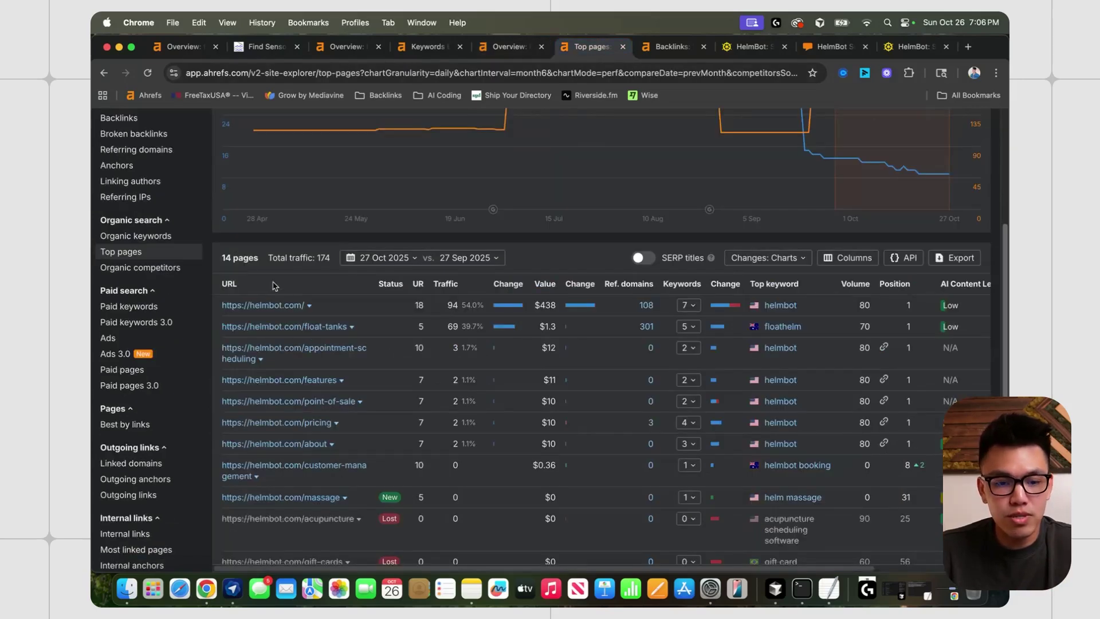
pyautogui.moveTo(222, 258); pyautogui.dragTo(261, 259)
pyautogui.scroll(-2, 321, 260)
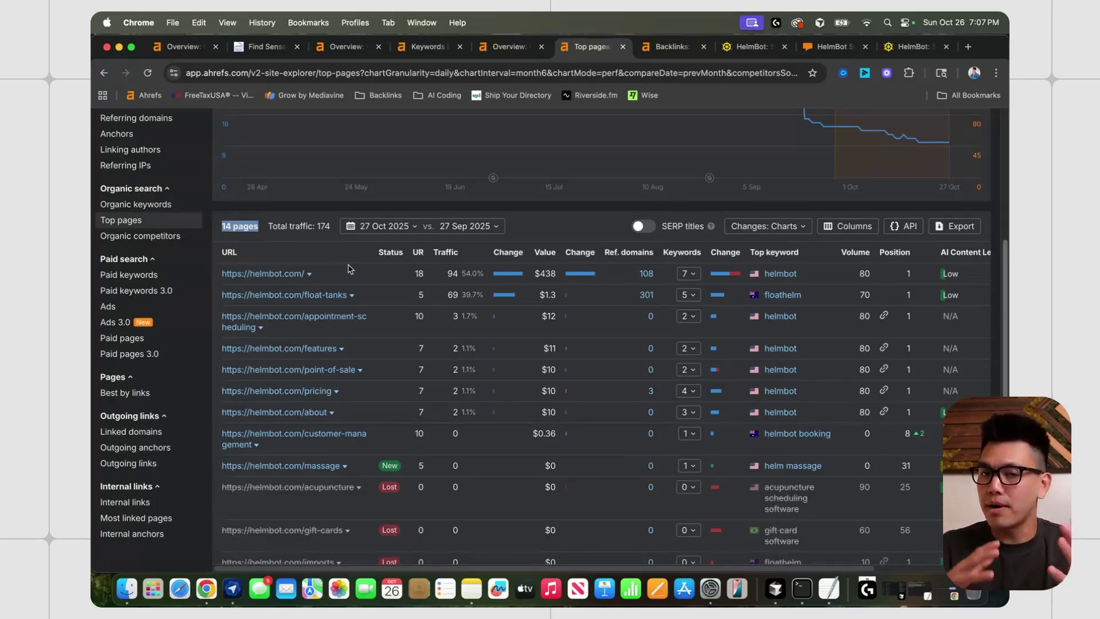
pyautogui.scroll(2, 348, 269)
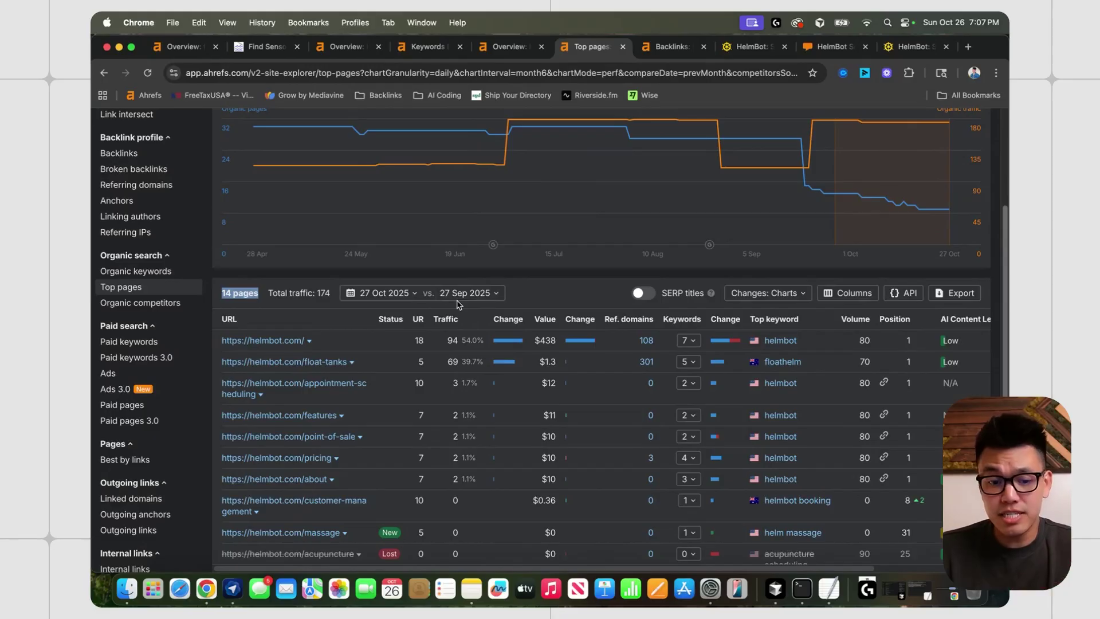
pyautogui.click(507, 47)
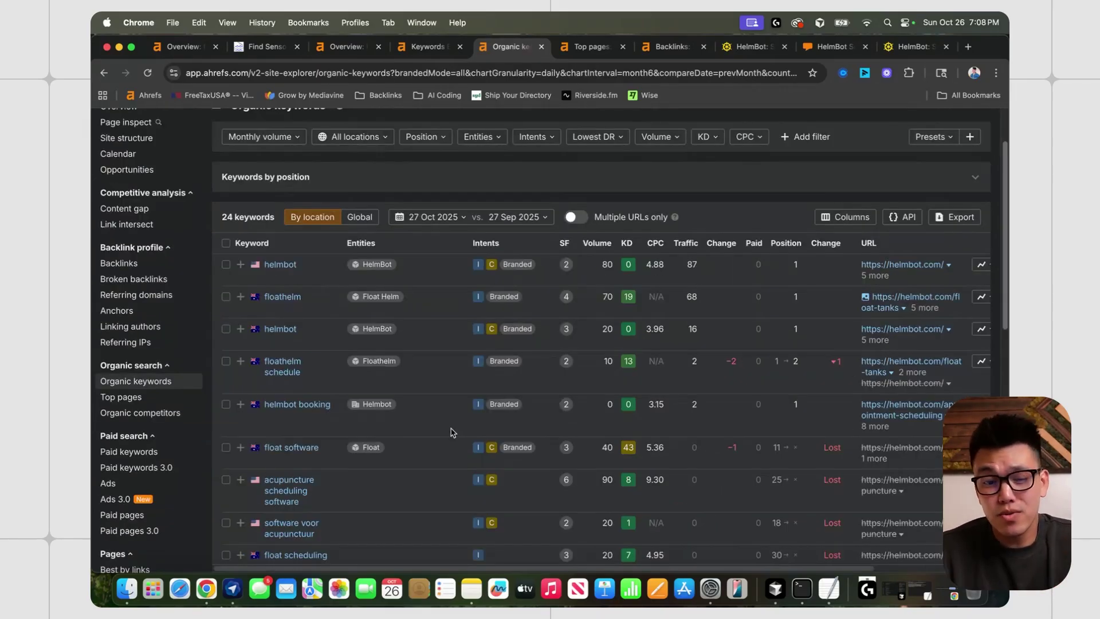
pyautogui.scroll(-2, 451, 432)
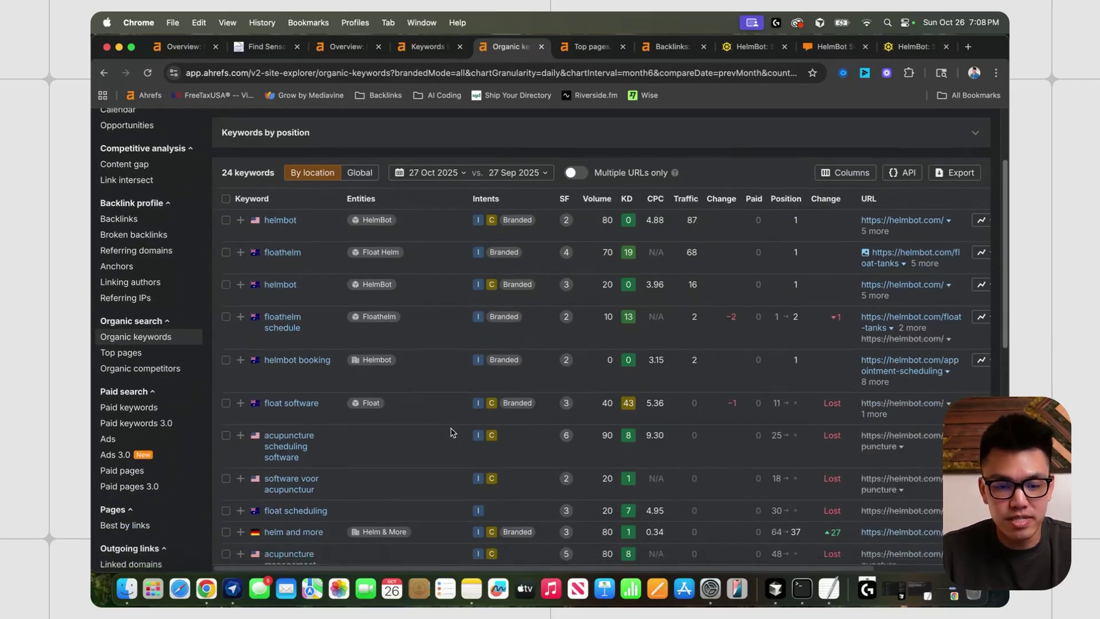
pyautogui.scroll(-3, 425, 401)
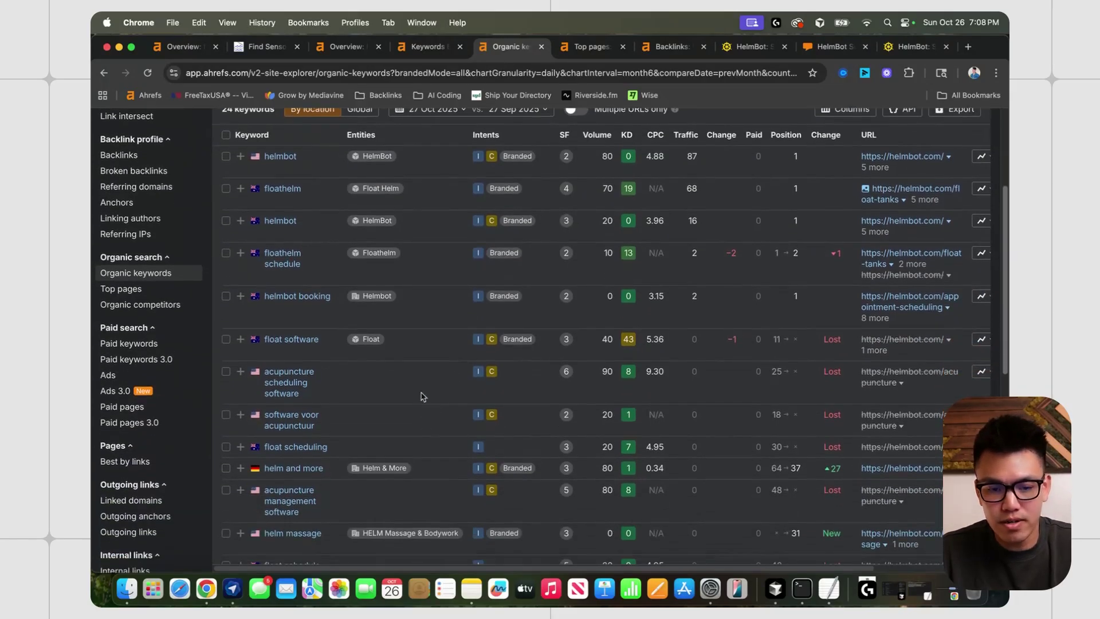
pyautogui.scroll(-2, 413, 375)
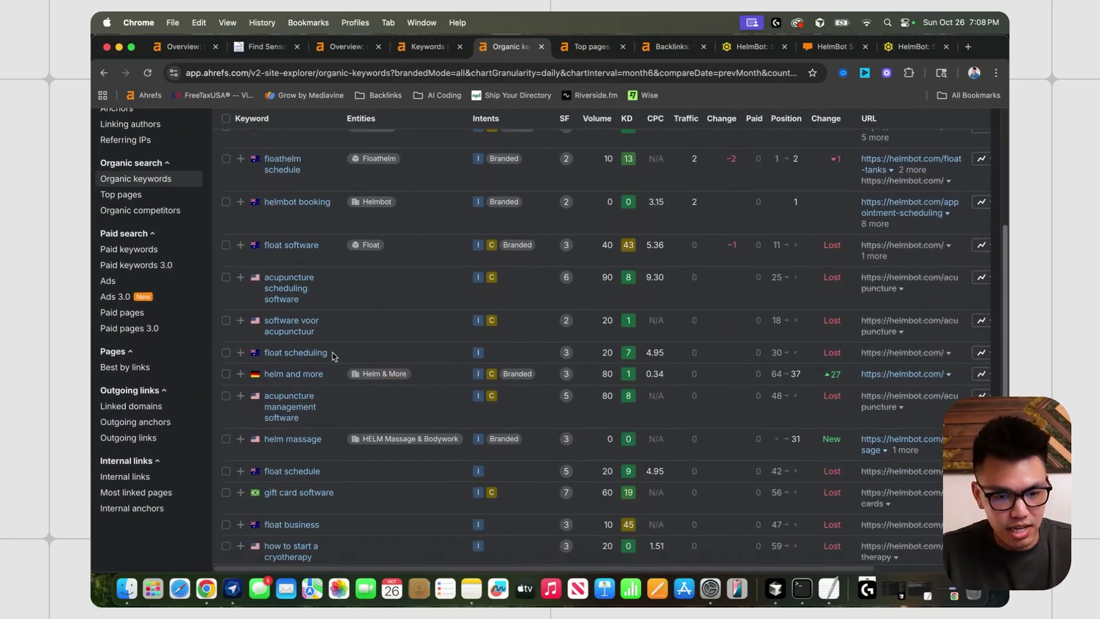
pyautogui.moveTo(339, 353); pyautogui.dragTo(262, 353)
pyautogui.scroll(-3, 376, 332)
pyautogui.scroll(5, 378, 337)
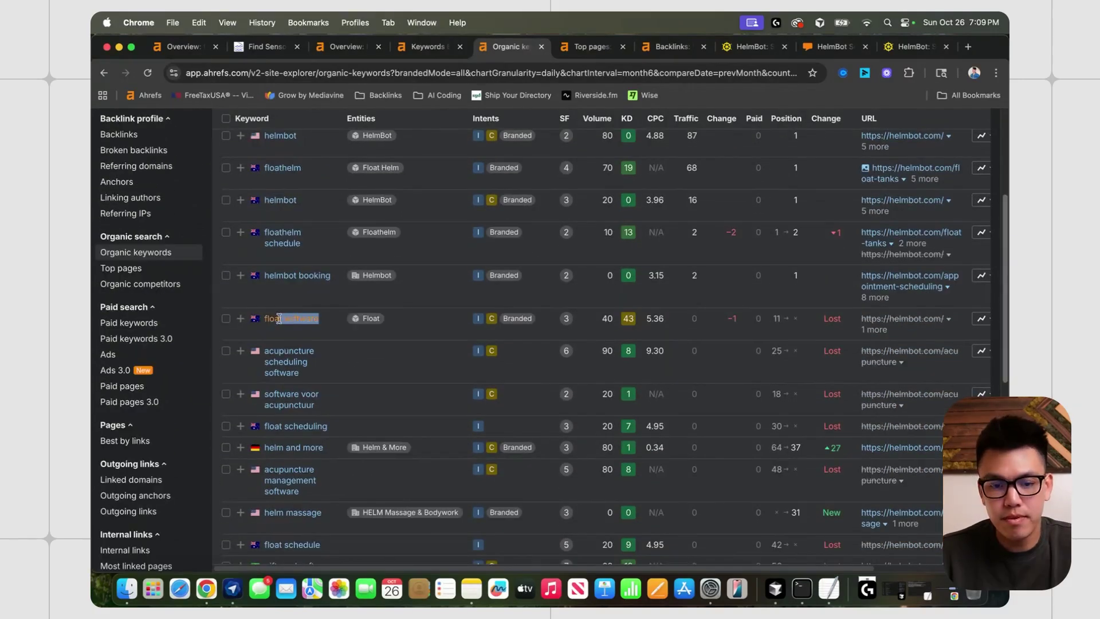
pyautogui.moveTo(321, 318); pyautogui.dragTo(261, 318)
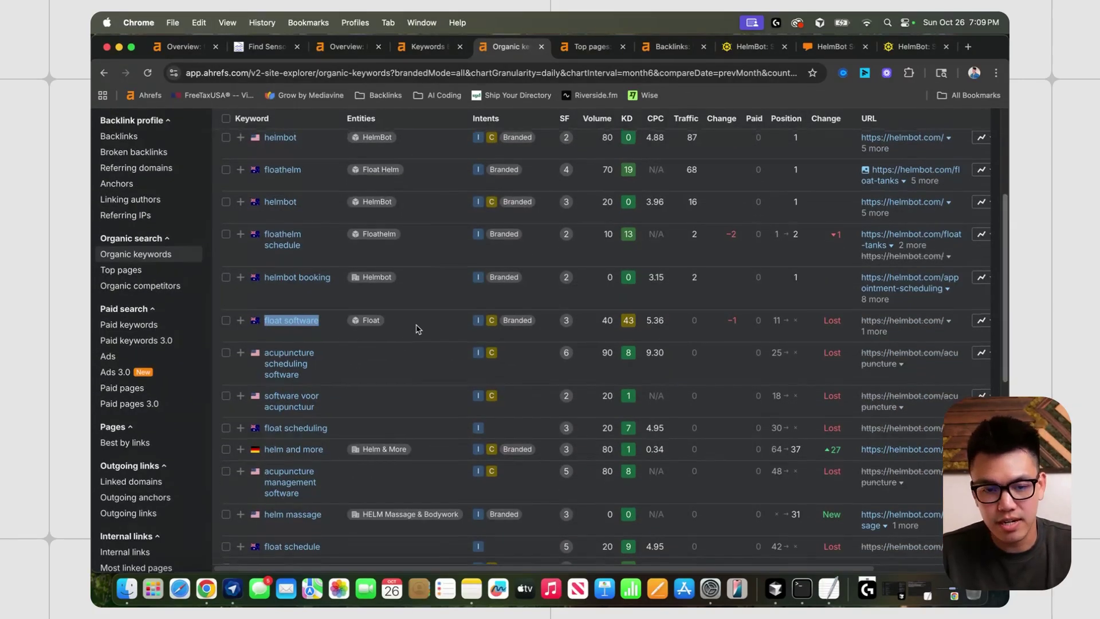
pyautogui.scroll(4, 315, 315)
pyautogui.moveTo(314, 313); pyautogui.dragTo(280, 316)
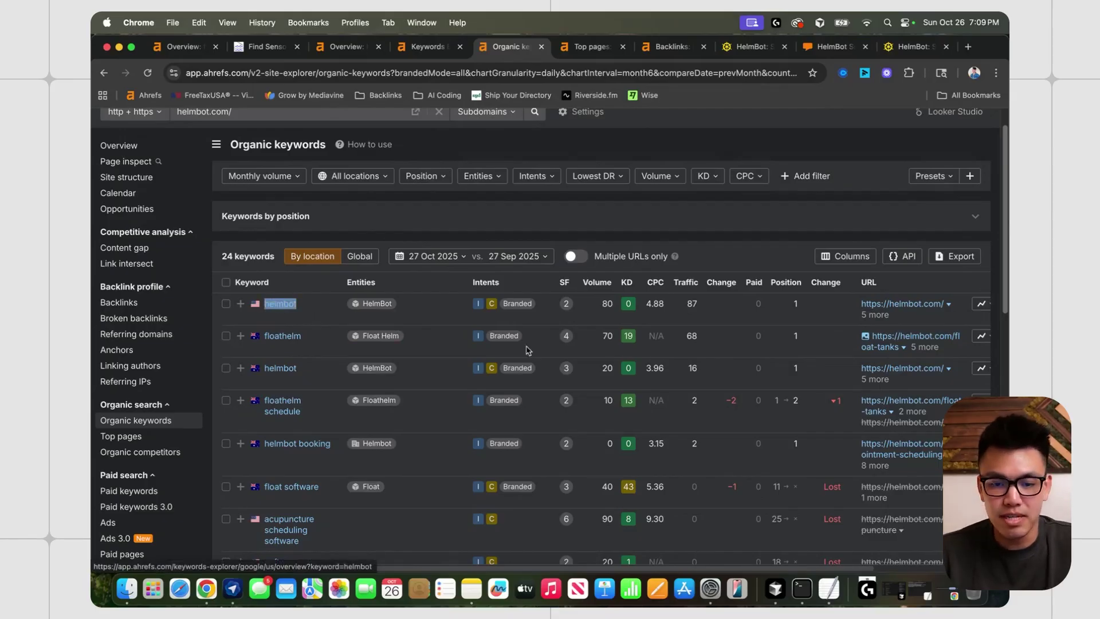
pyautogui.doubleClick(606, 304)
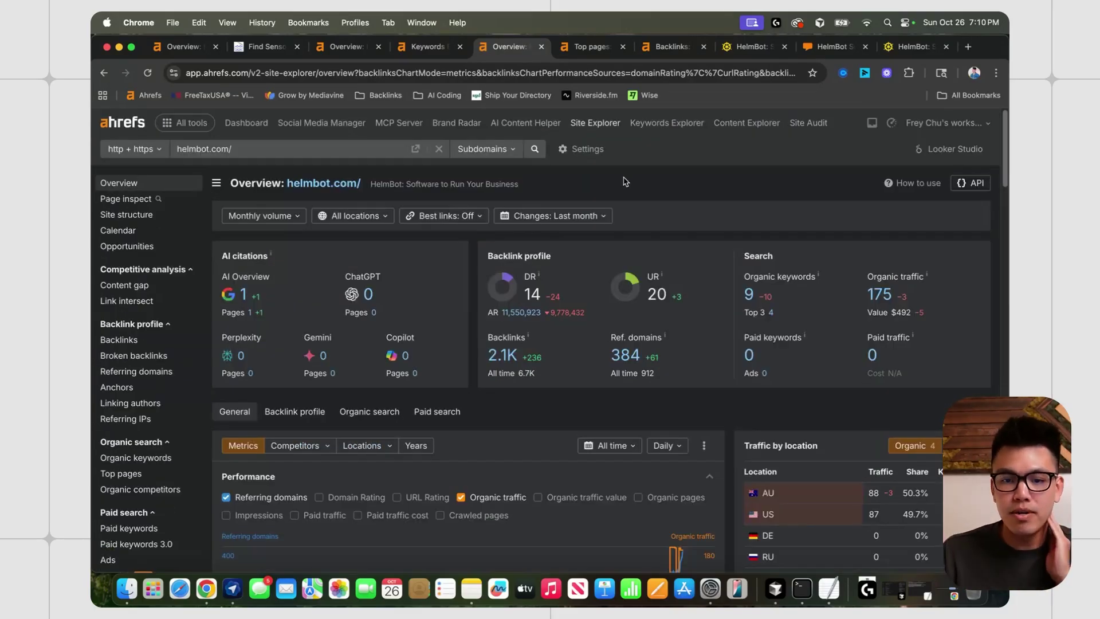
# From HelmBot's features page, go to Pricing and review the Free, $95, ~$165, $275 and Contact Us plans
pyautogui.click(745, 46)
pyautogui.scroll(3, 436, 222)
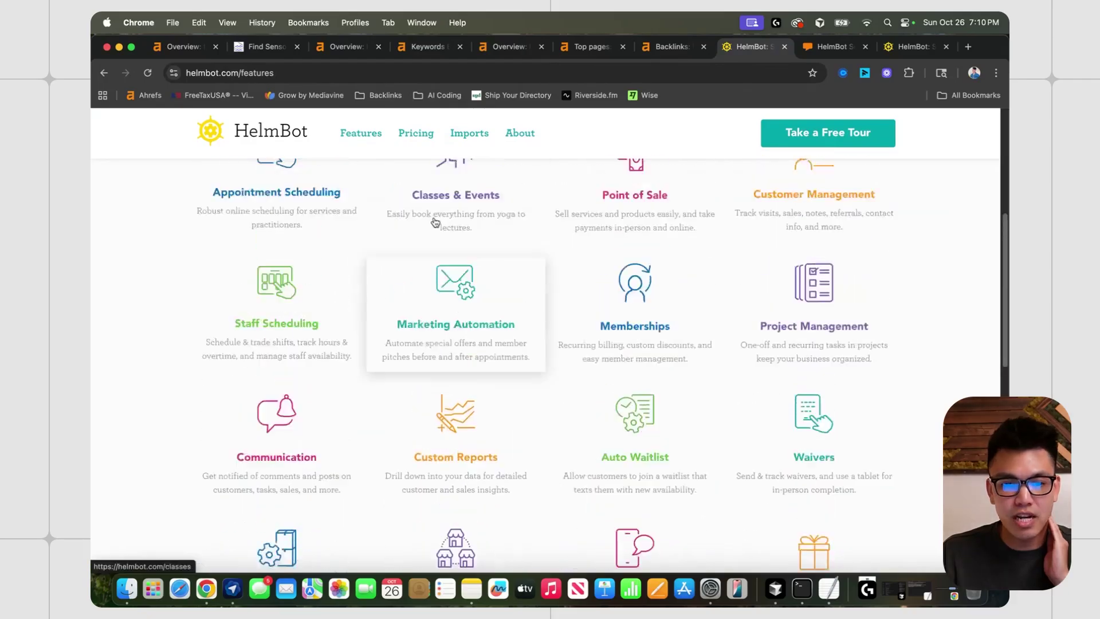
pyautogui.scroll(5, 435, 222)
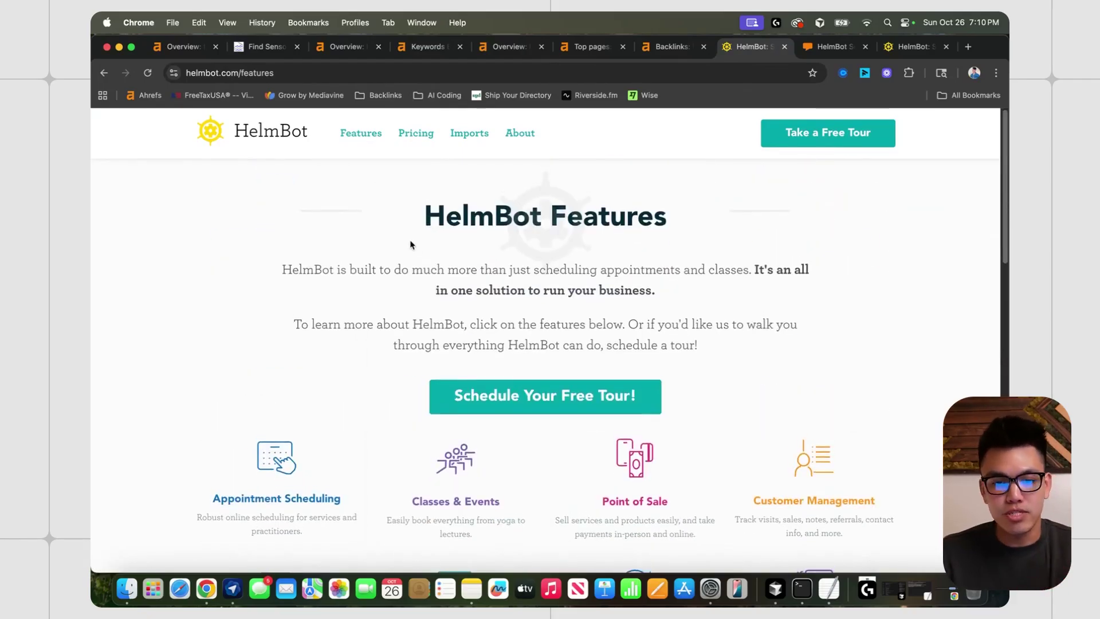
pyautogui.click(418, 137)
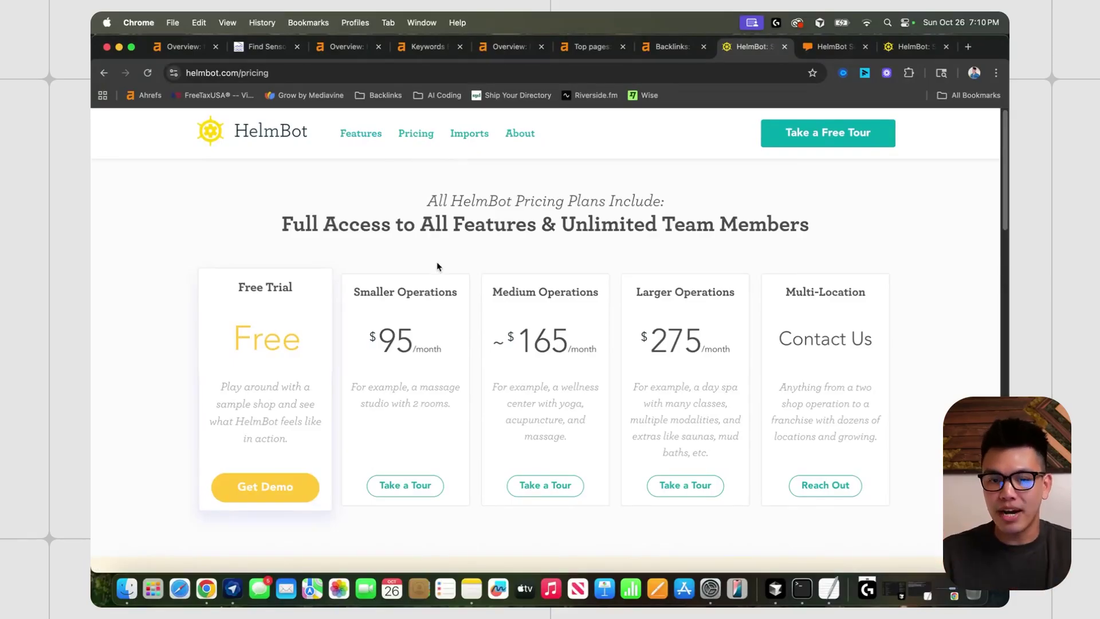
pyautogui.scroll(-3, 441, 269)
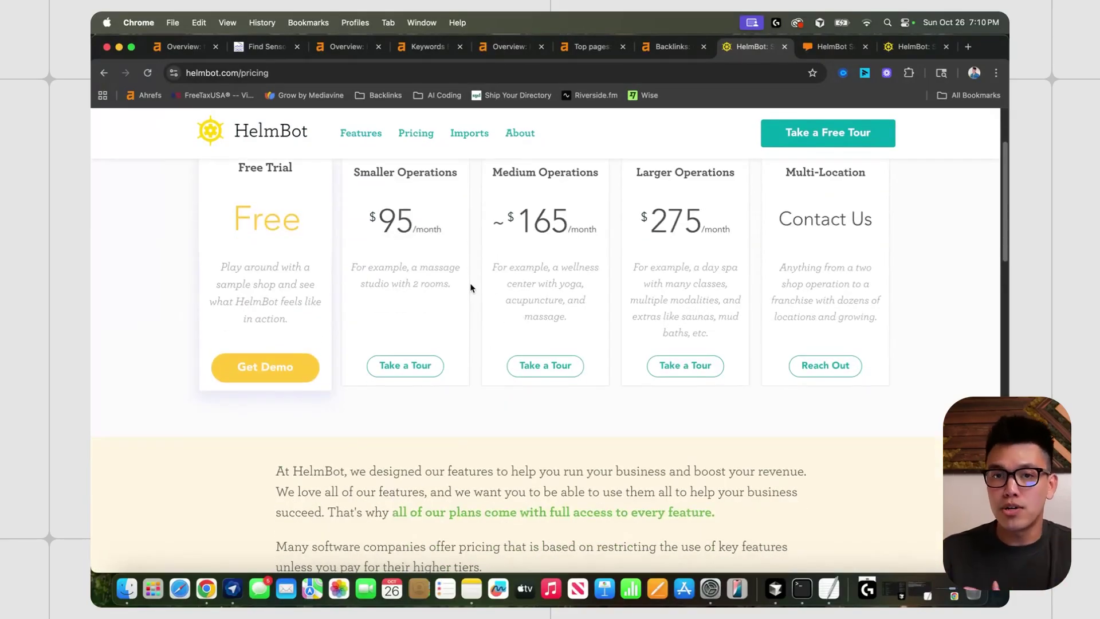
pyautogui.scroll(-1, 472, 287)
pyautogui.scroll(3, 476, 275)
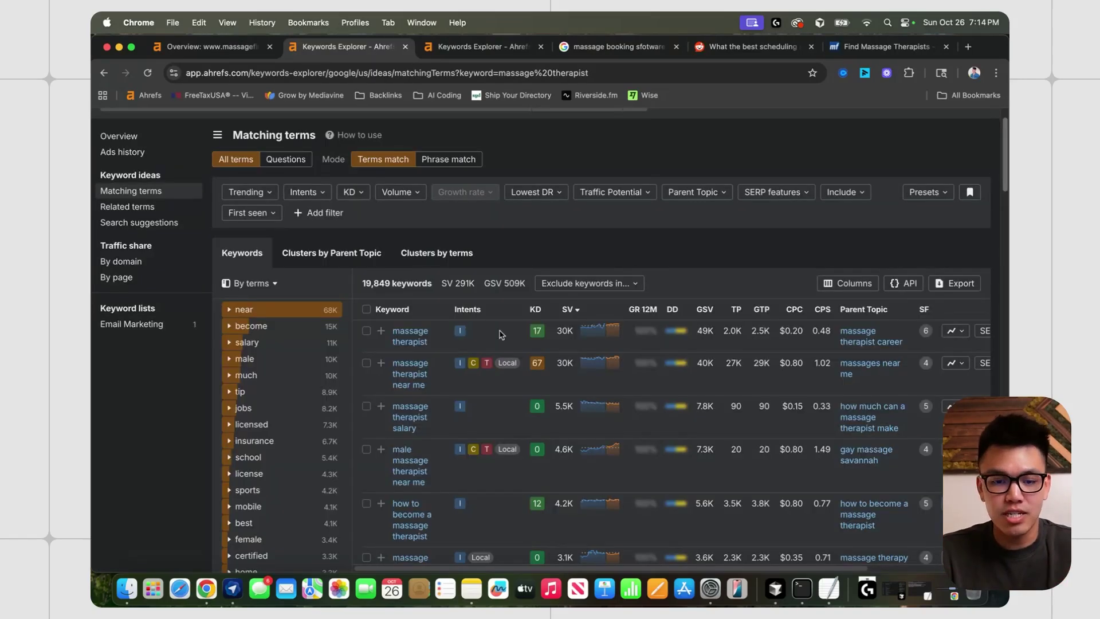
# Review massage therapist matching terms (30K, KD 17), then compare the massage booking software list (17 keywords)
pyautogui.scroll(1, 500, 334)
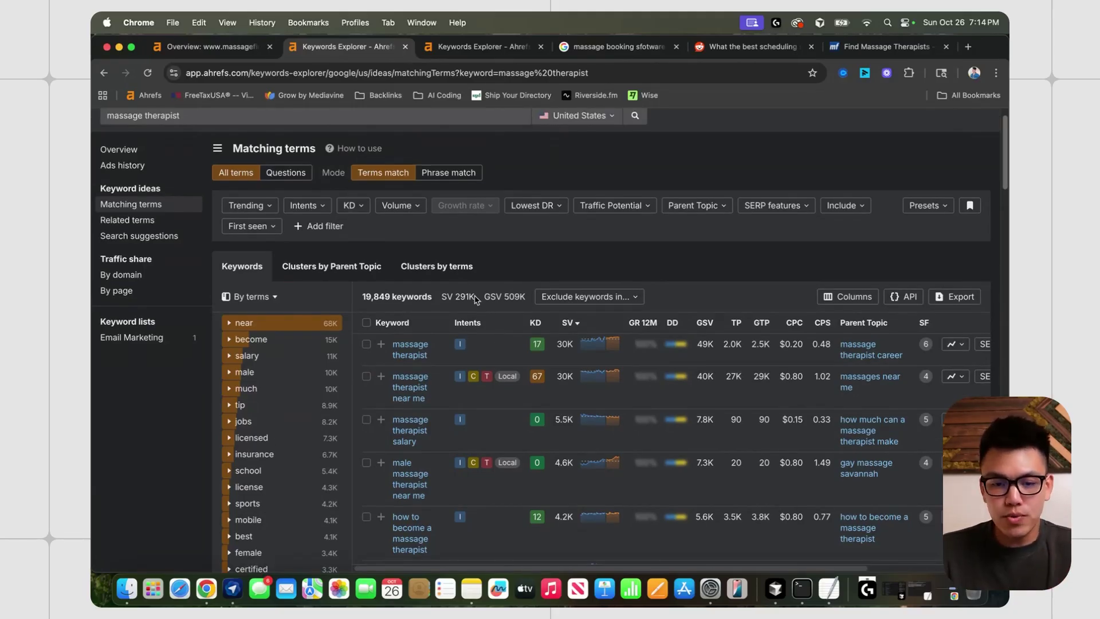
pyautogui.moveTo(473, 295); pyautogui.dragTo(440, 295)
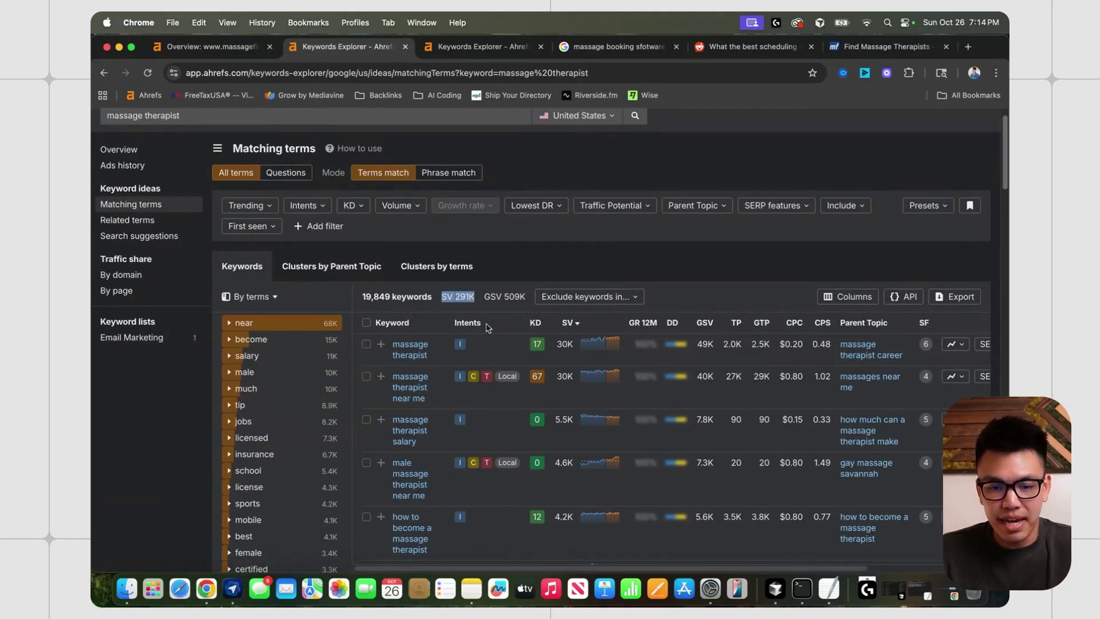
pyautogui.scroll(3, 105, 212)
pyautogui.click(270, 150)
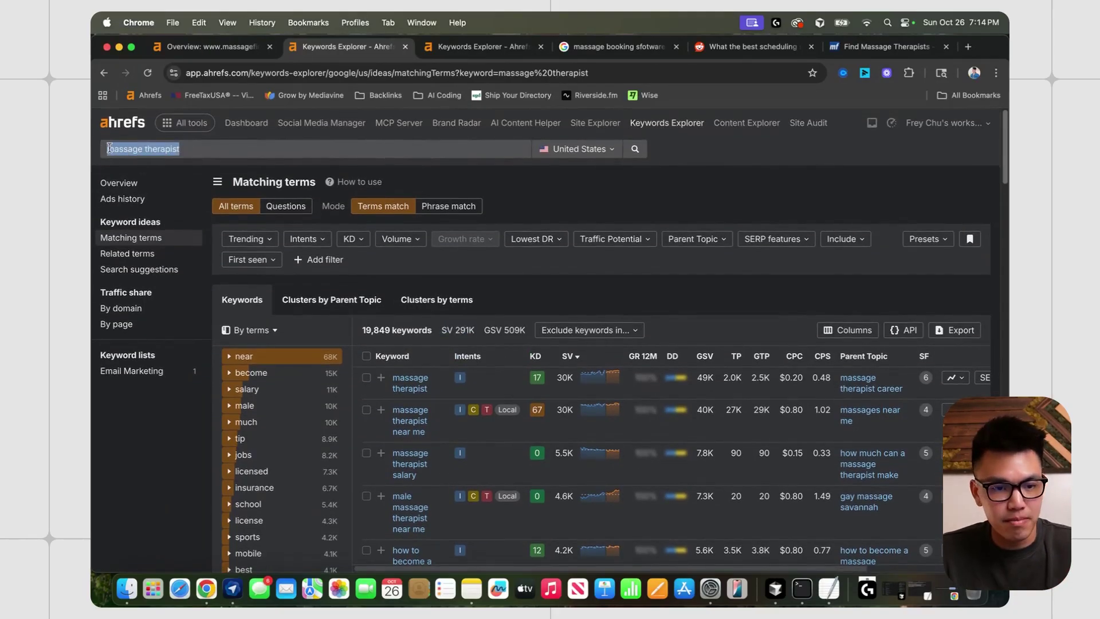
pyautogui.click(270, 150)
pyautogui.scroll(-1, 457, 255)
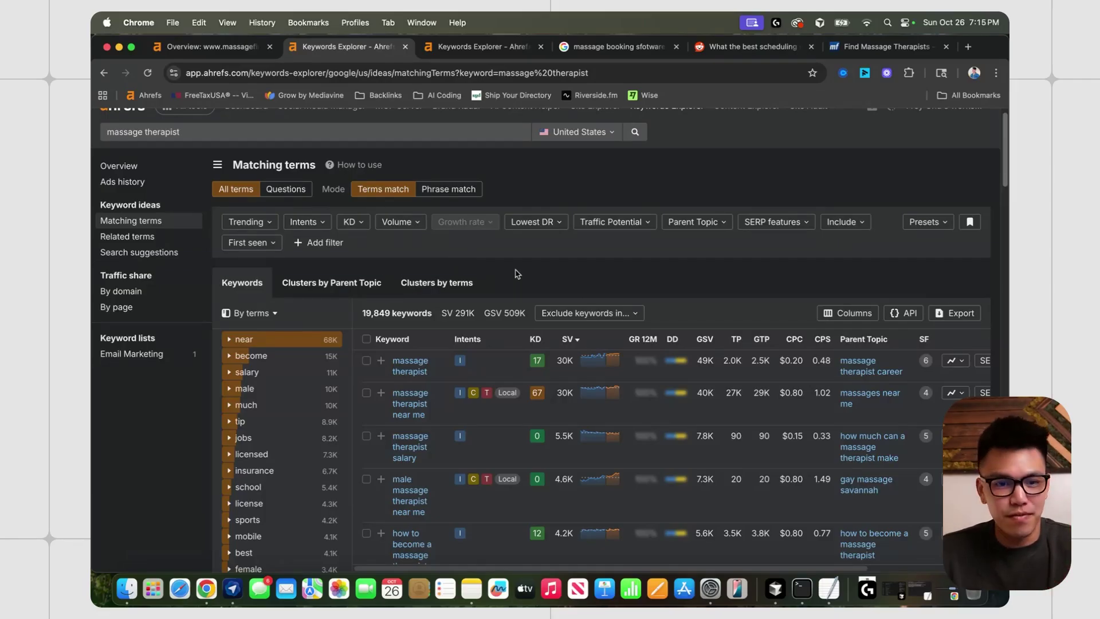
pyautogui.scroll(-1, 522, 283)
pyautogui.hotkey('ctrl', 'Tab')
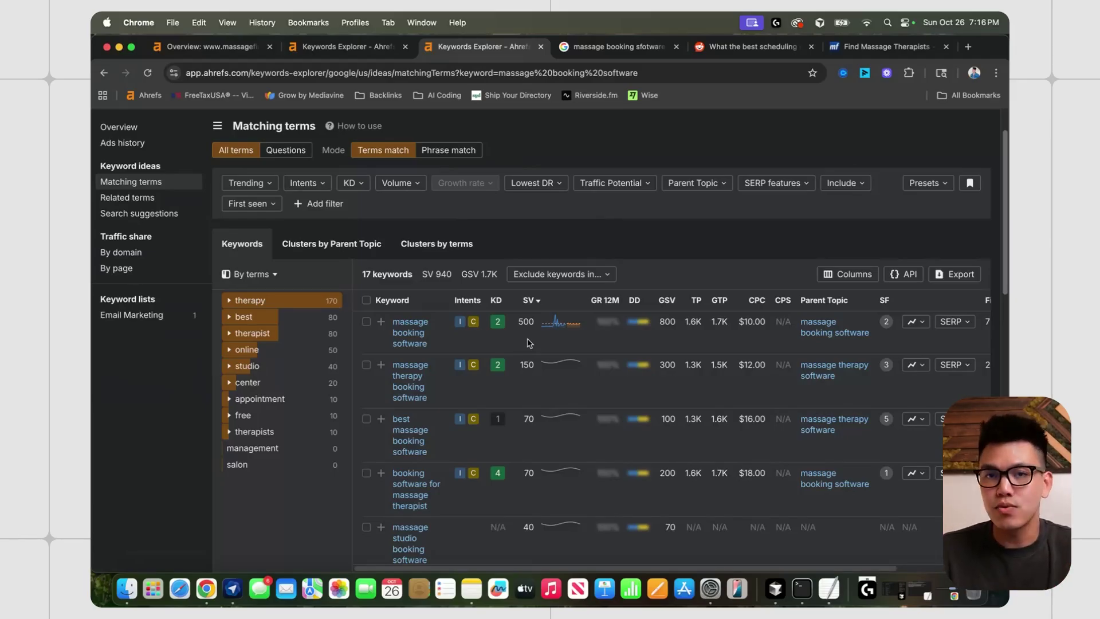
pyautogui.scroll(1, 524, 339)
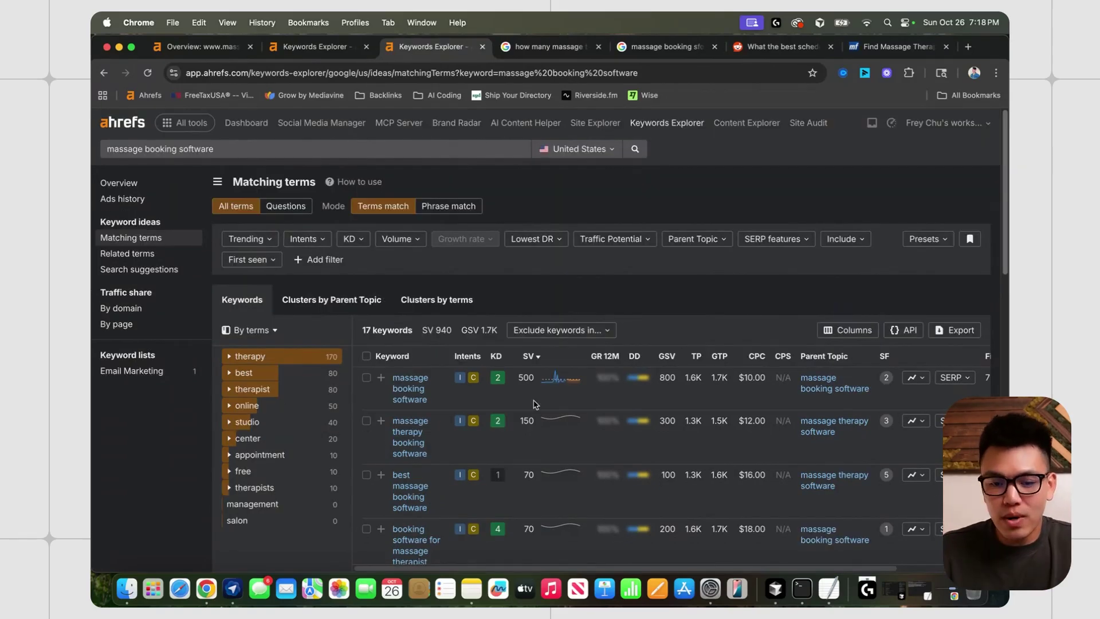
# Read Google's AI Overview estimate of about 321,493 licensed US massage therapists
pyautogui.click(548, 46)
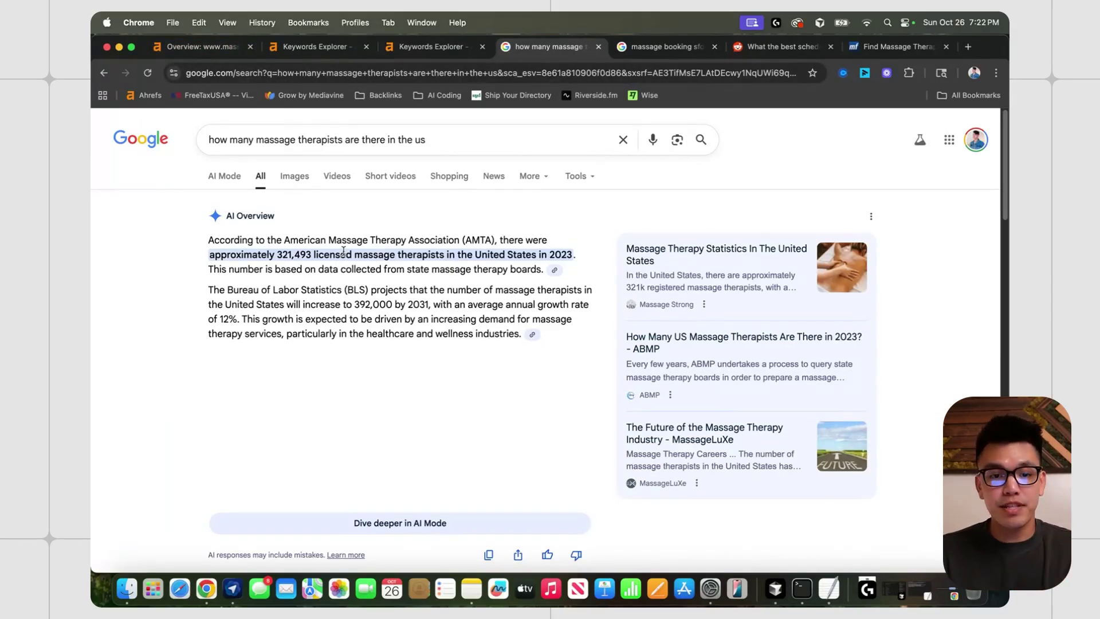
pyautogui.press('super+1')
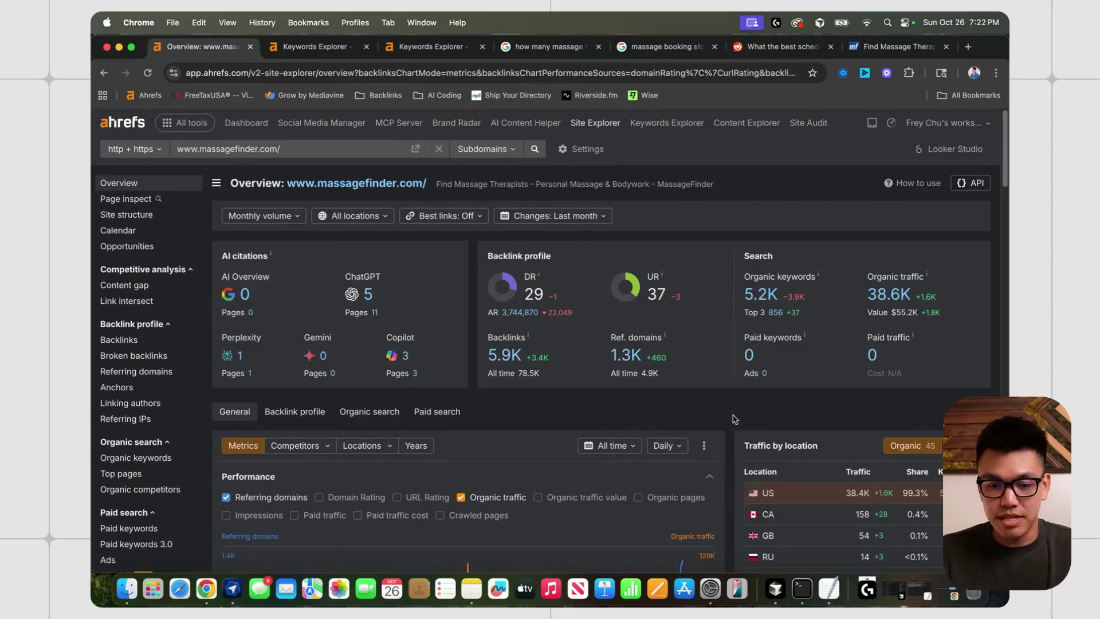
# Scroll to massagefinder.com's competitors table and open a competing domain's options menu
pyautogui.scroll(-15, 735, 419)
pyautogui.click(317, 332)
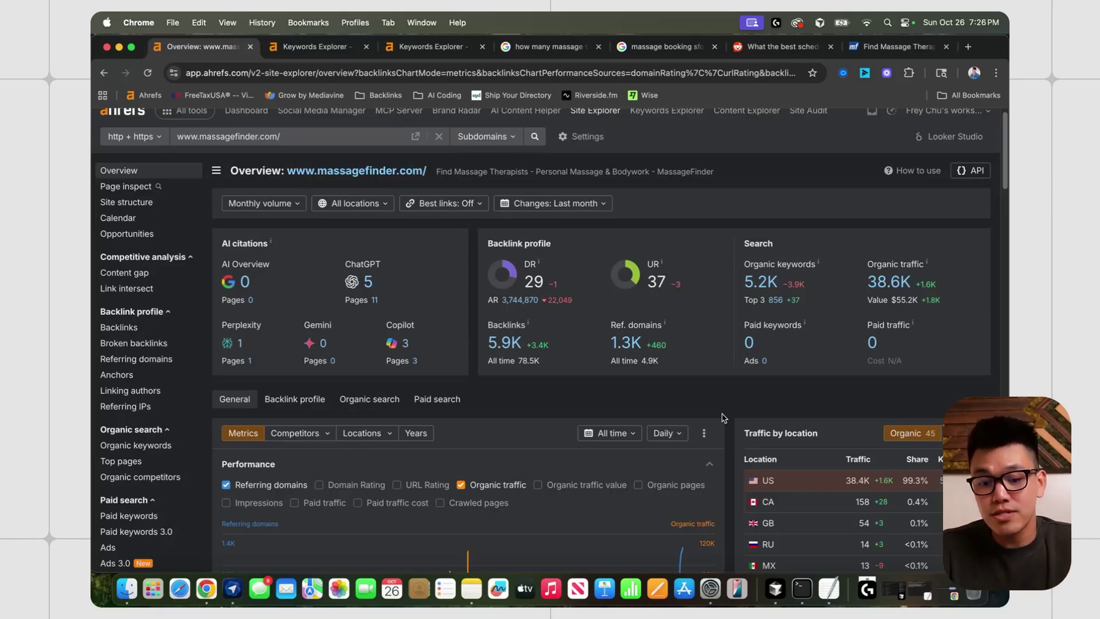
pyautogui.press('super+5')
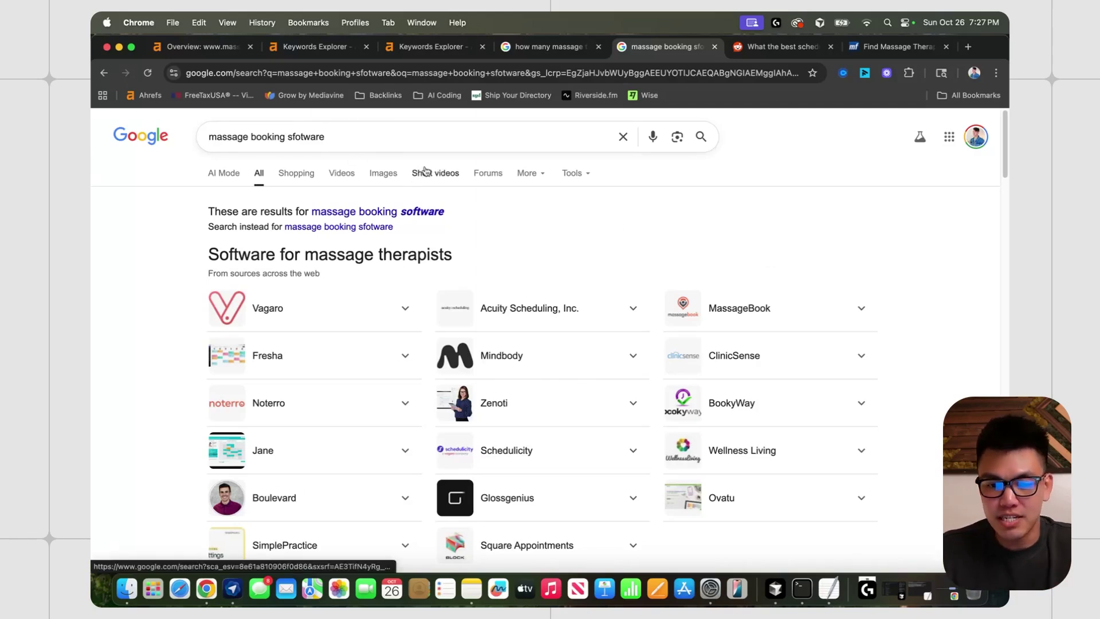
# Skim the massage therapist software list and open the Reddit thread 'What the best scheduling system'
pyautogui.scroll(-2, 458, 440)
pyautogui.scroll(2, 626, 376)
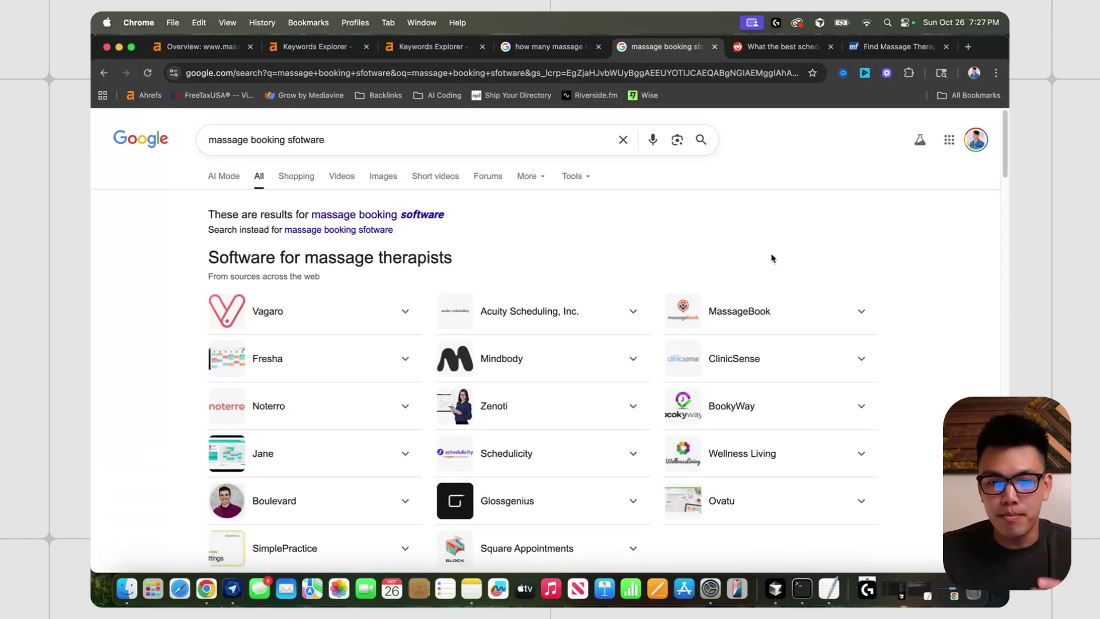
pyautogui.click(768, 46)
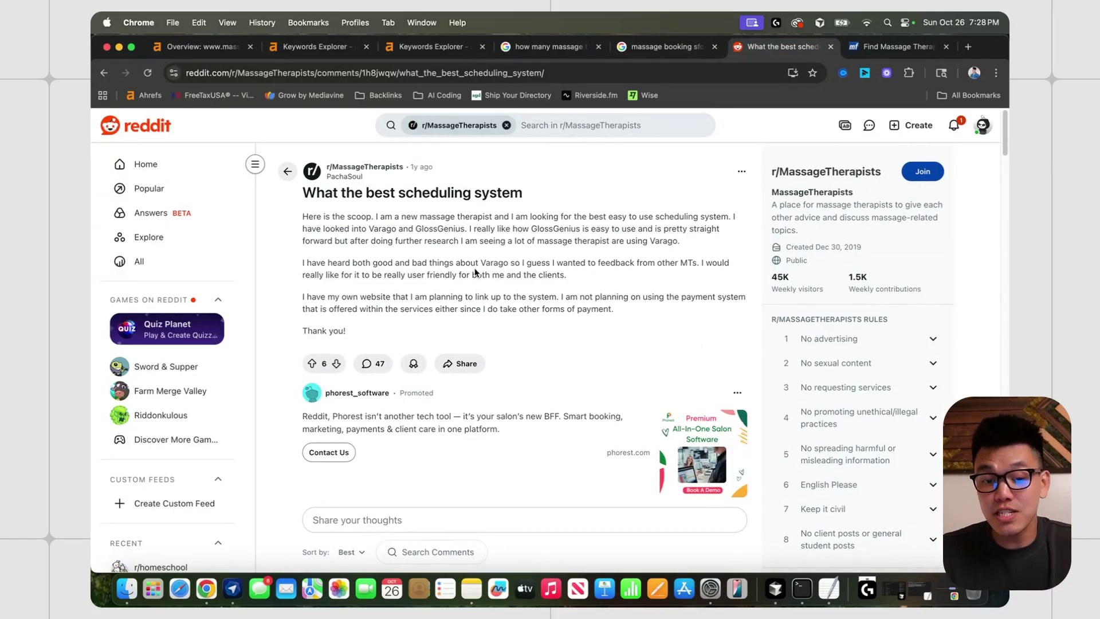
# Scroll through the Reddit thread's replies, selecting a passage in one comment
pyautogui.scroll(-1, 475, 273)
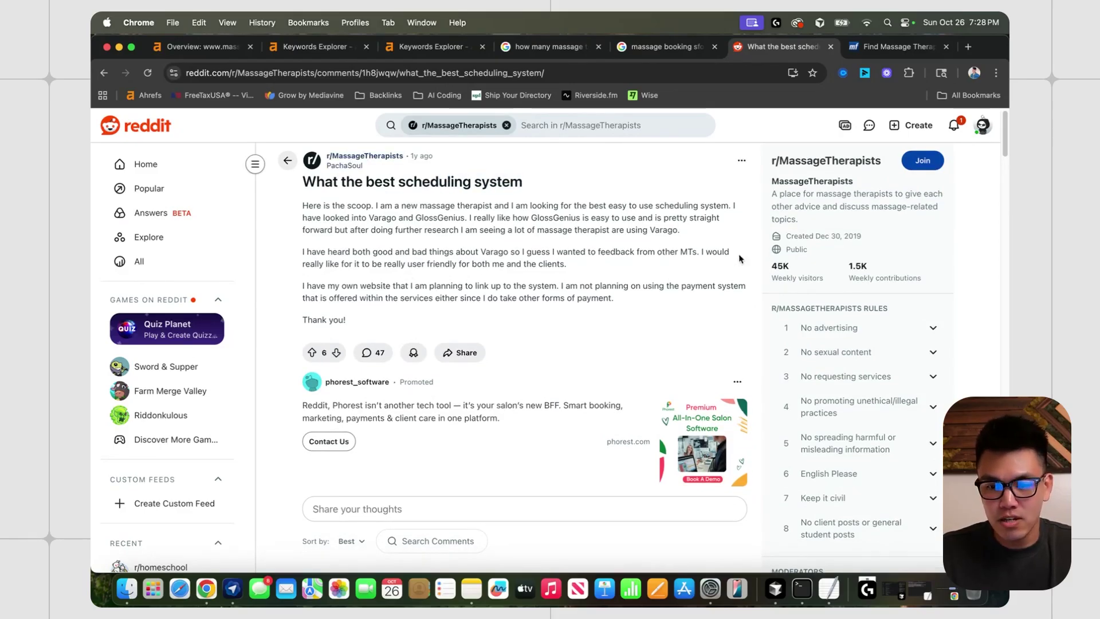
pyautogui.scroll(-5, 516, 298)
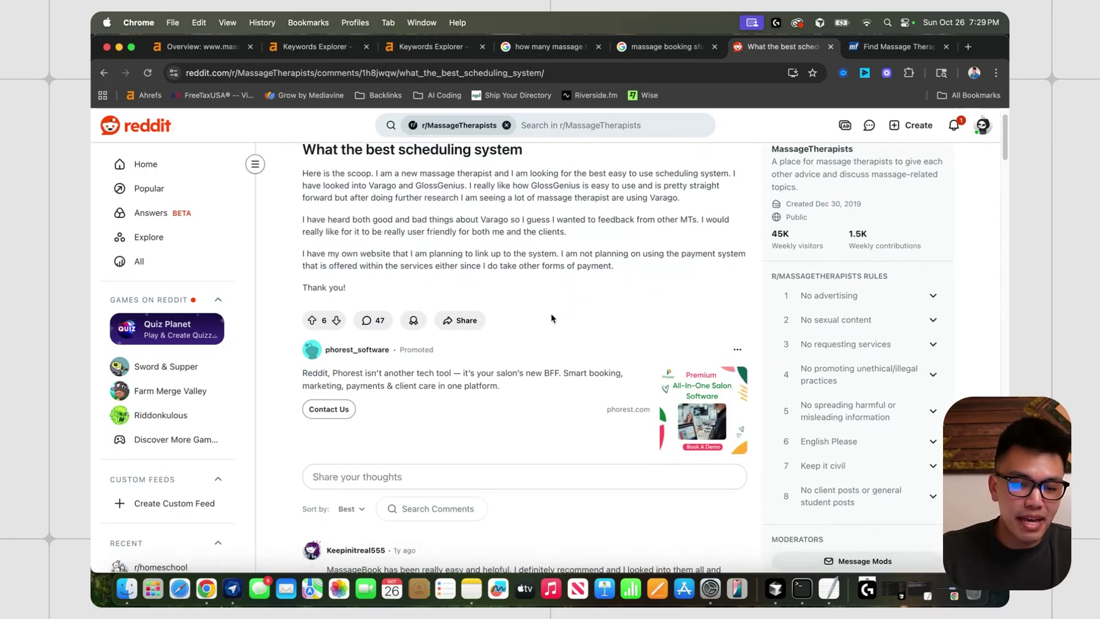
pyautogui.scroll(-10, 552, 318)
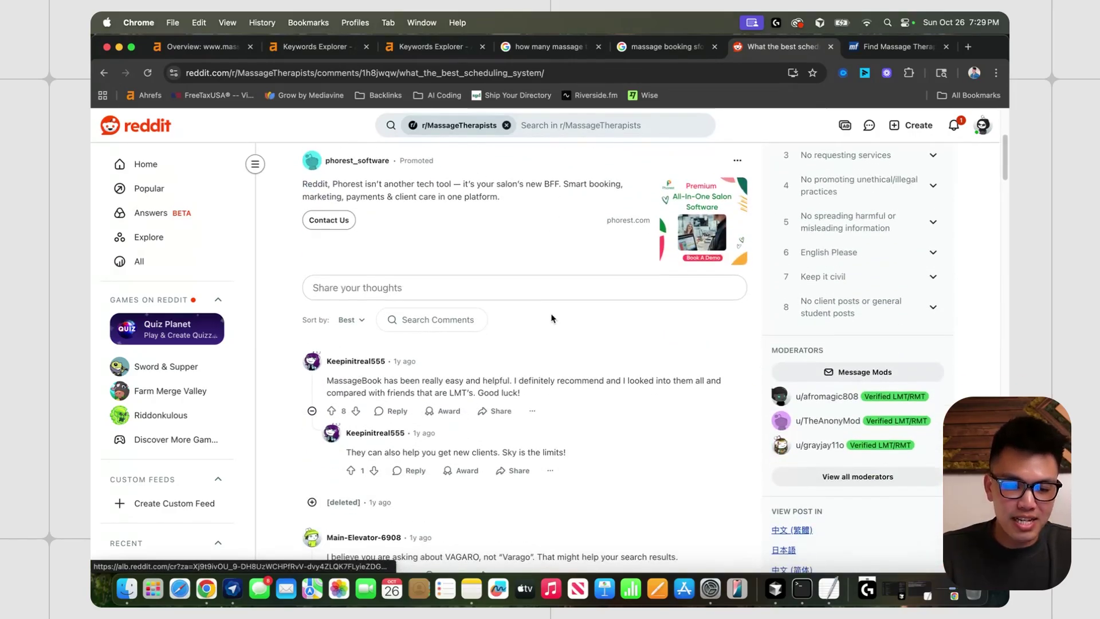
pyautogui.scroll(-2, 553, 317)
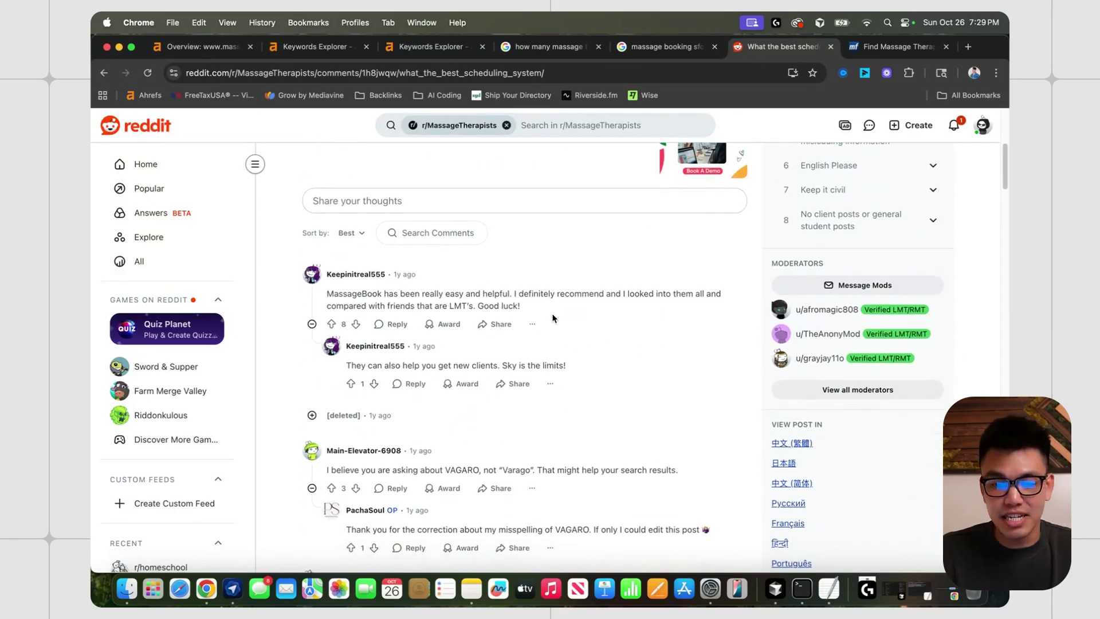
pyautogui.moveTo(327, 296); pyautogui.dragTo(382, 294)
pyautogui.scroll(-5, 456, 361)
# Highlight recommended tools such as VAGARO and Cliniko, then return to the Google software list
pyautogui.doubleClick(456, 361)
pyautogui.scroll(-2, 457, 362)
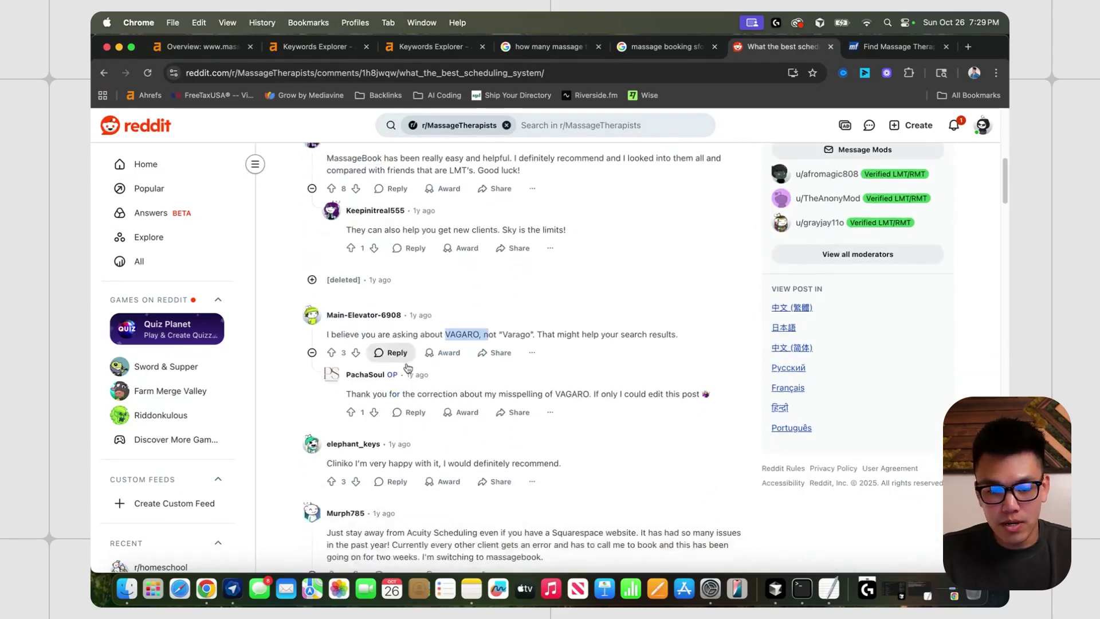
pyautogui.doubleClick(339, 441)
pyautogui.scroll(-7, 387, 397)
pyautogui.moveTo(406, 369); pyautogui.dragTo(479, 369)
pyautogui.scroll(-10, 435, 369)
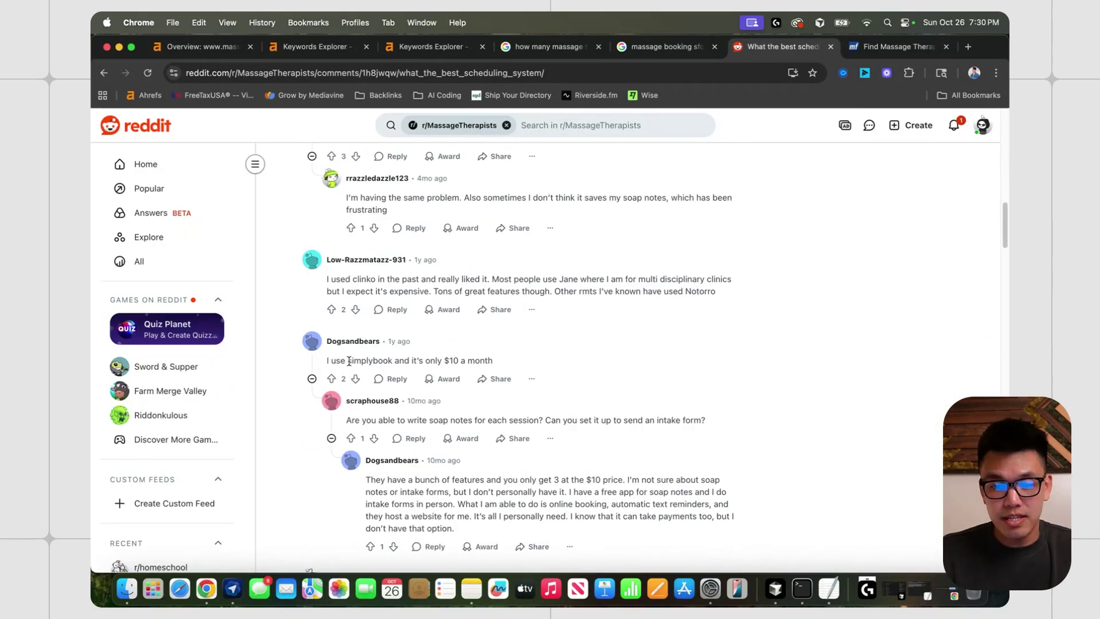
pyautogui.moveTo(348, 360); pyautogui.dragTo(394, 361)
pyautogui.scroll(-13, 413, 358)
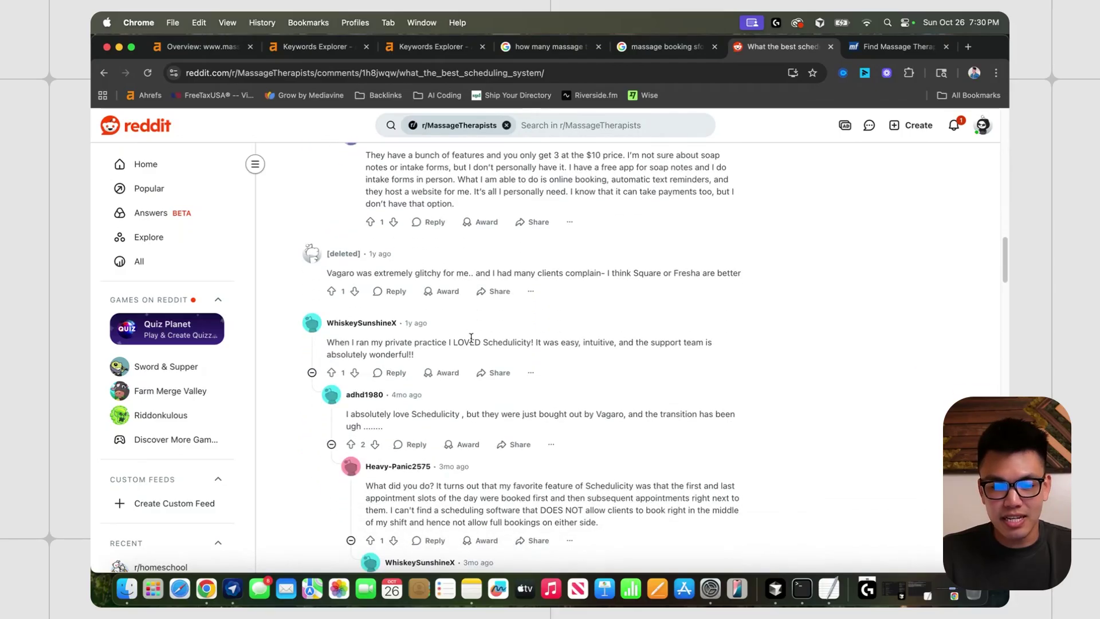
pyautogui.hotkey('ctrl', 'shift', 'Tab')
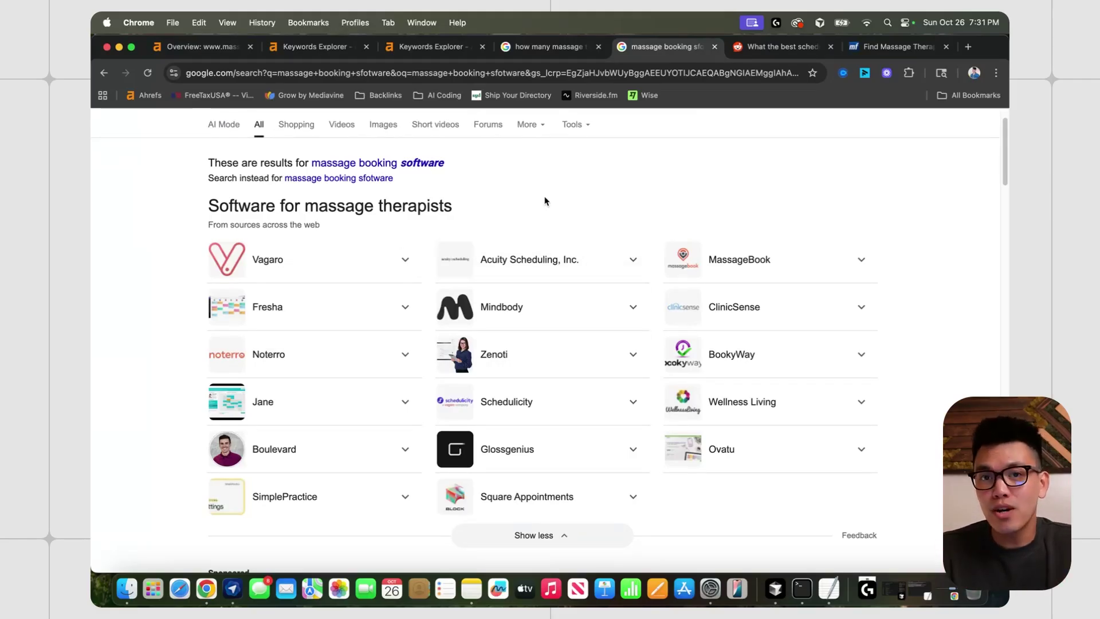
# Scroll the software list and open MassageBook's site, pro.massagebook.com, in a new tab
pyautogui.scroll(-1, 545, 200)
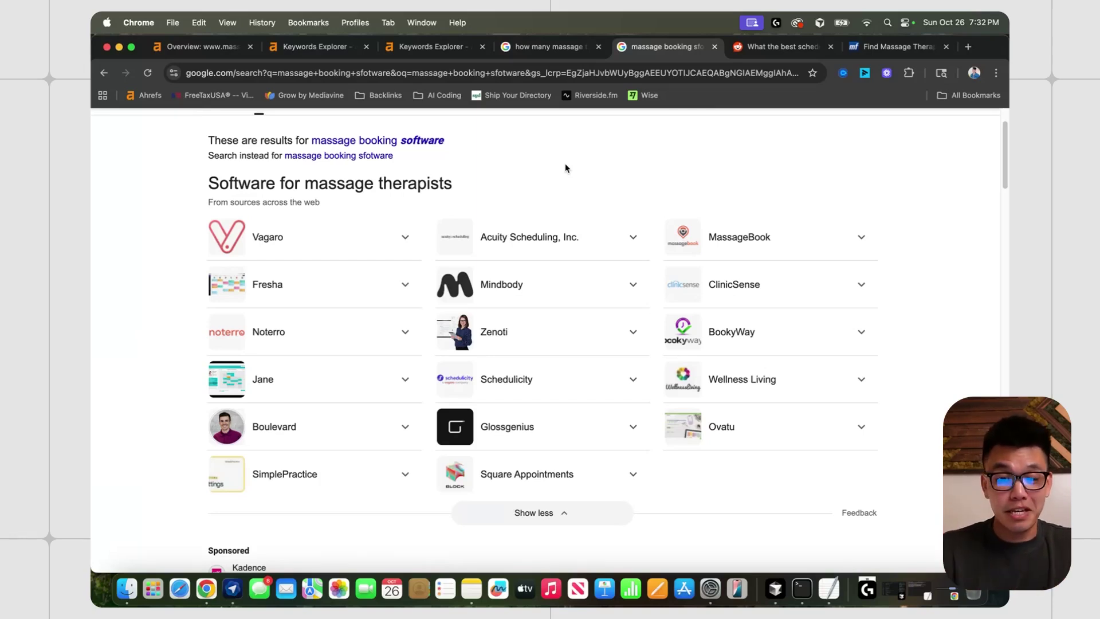
pyautogui.scroll(-1, 566, 168)
pyautogui.click(738, 300)
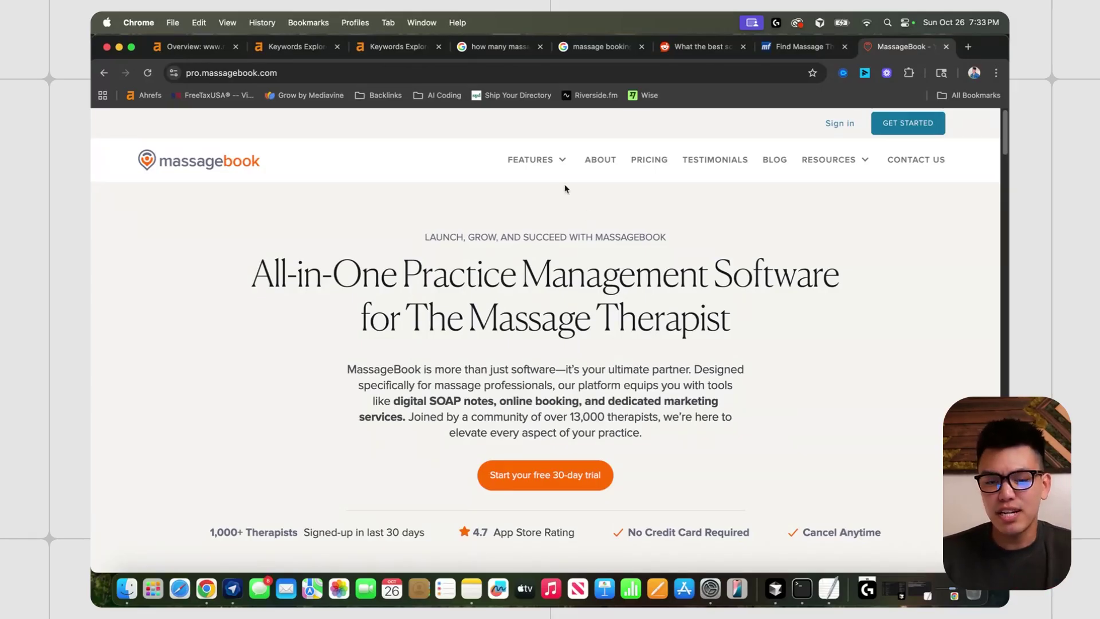
# Look over the FEATURES menu on MassageBook's practice-management homepage
pyautogui.moveTo(557, 172)
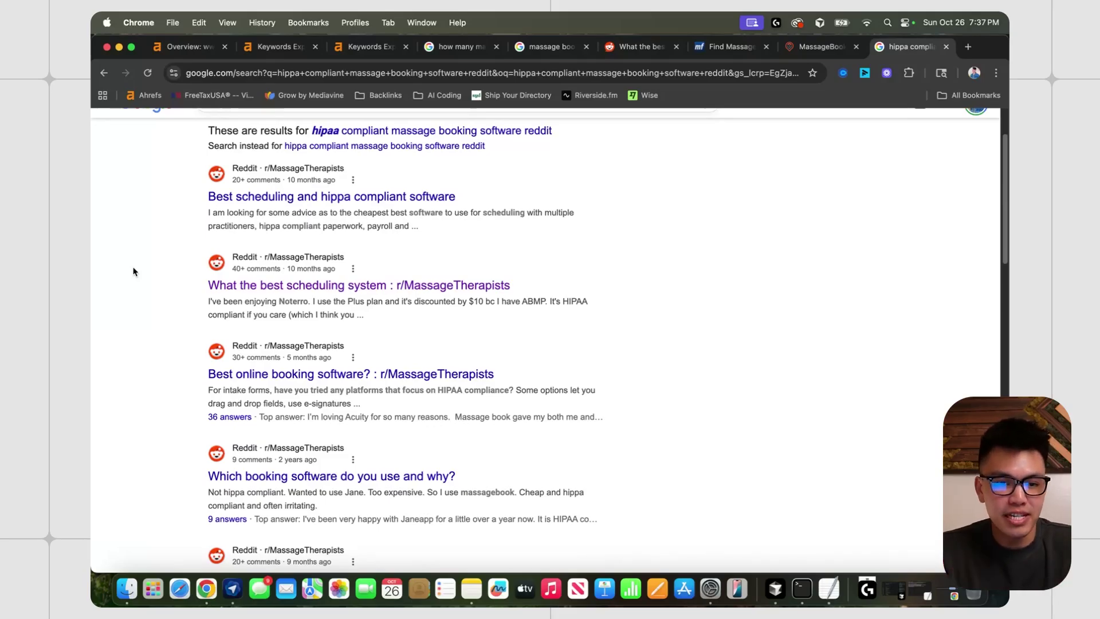
# Scroll back up and select the first Reddit result, 'Best scheduling and hippa compliant software'
pyautogui.scroll(1, 136, 271)
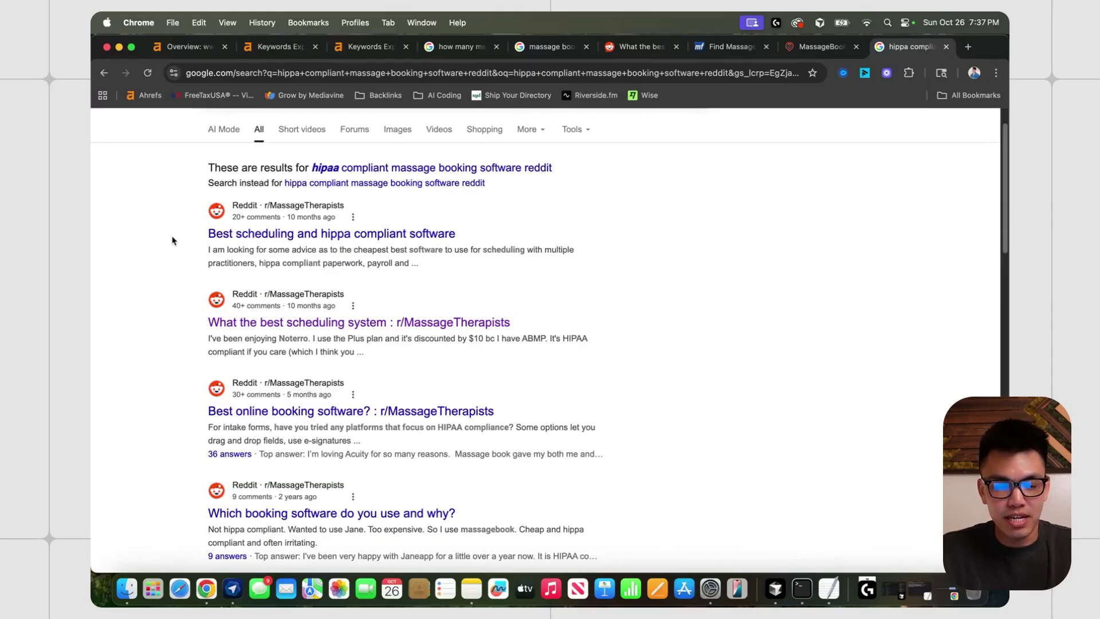
pyautogui.moveTo(195, 242); pyautogui.dragTo(216, 235)
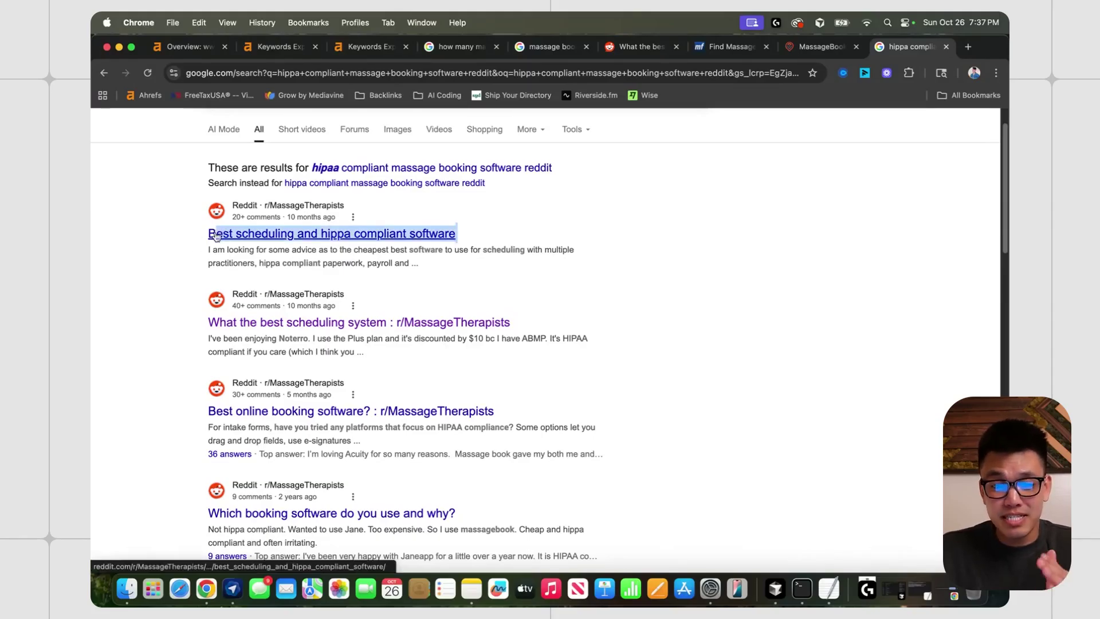
# Open the 'Best scheduling and hippa compliant software' thread and read its comments, including practiceQ at 80/month
pyautogui.click(297, 232)
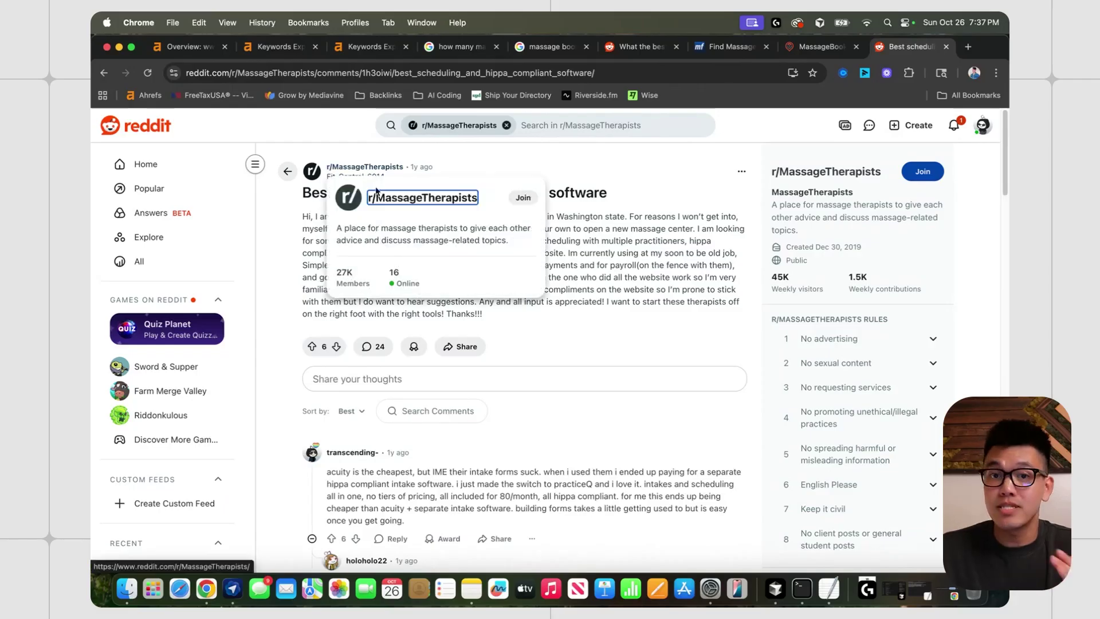
pyautogui.scroll(-2, 633, 401)
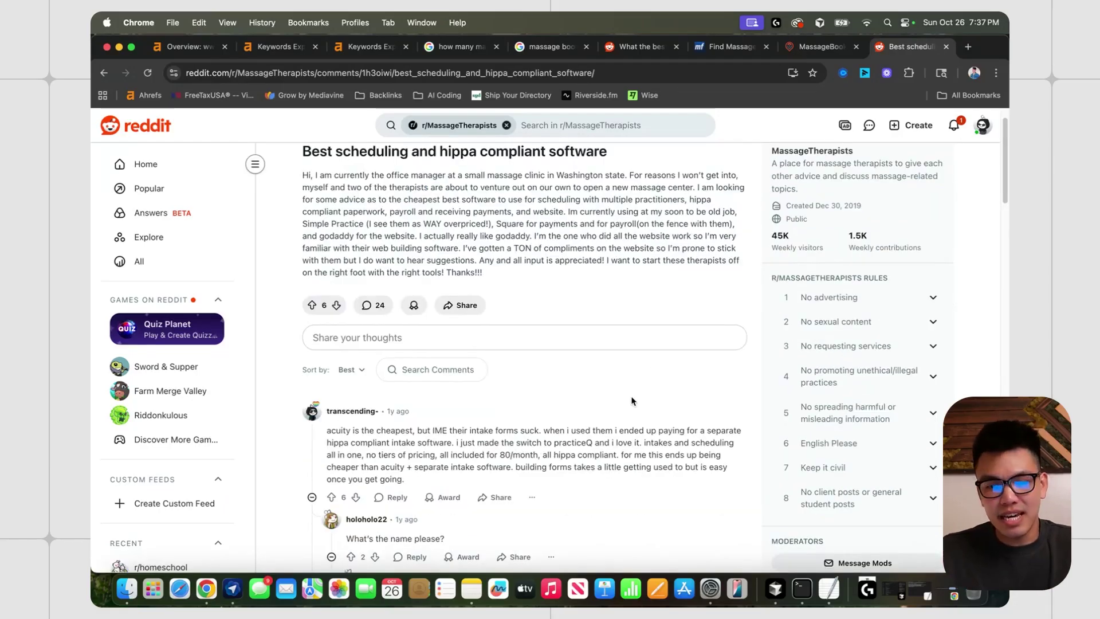
pyautogui.scroll(-3, 632, 401)
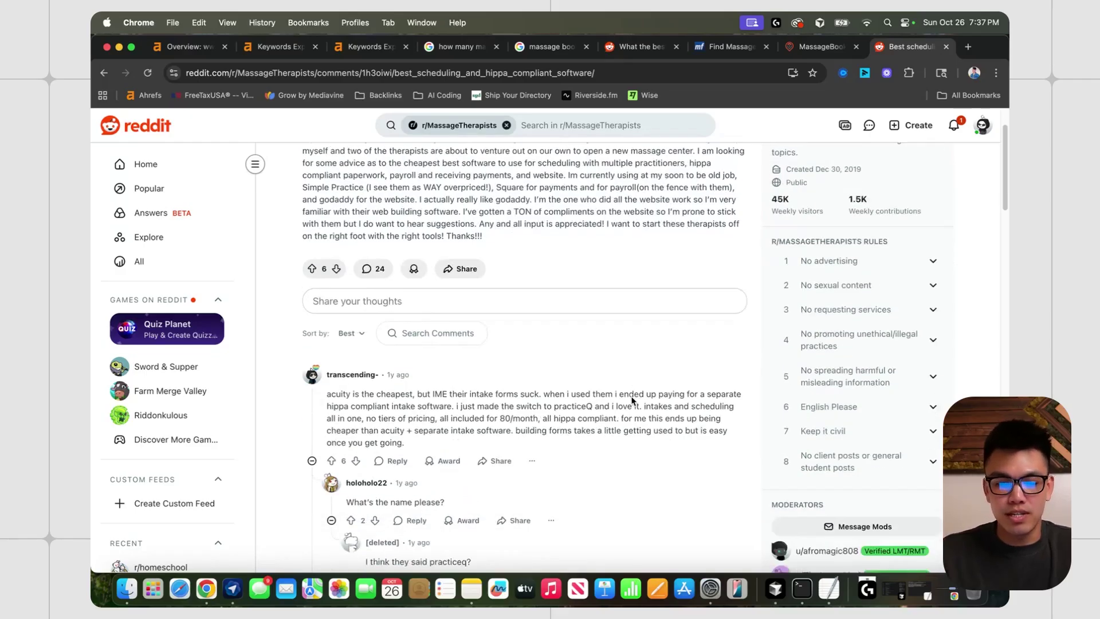
pyautogui.scroll(2, 627, 397)
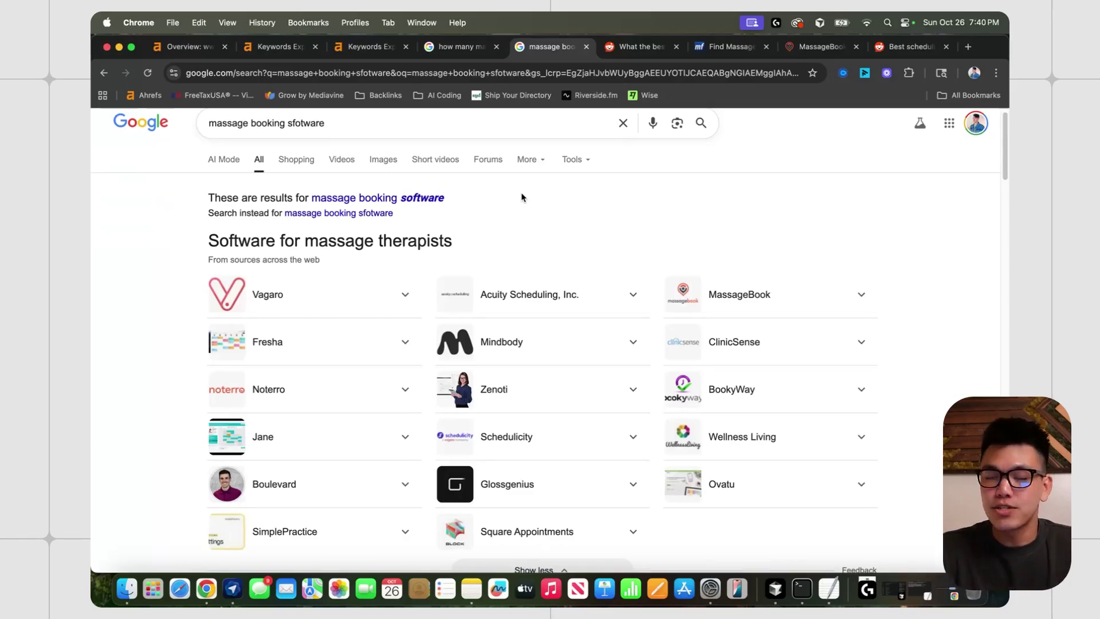
pyautogui.scroll(-1, 565, 252)
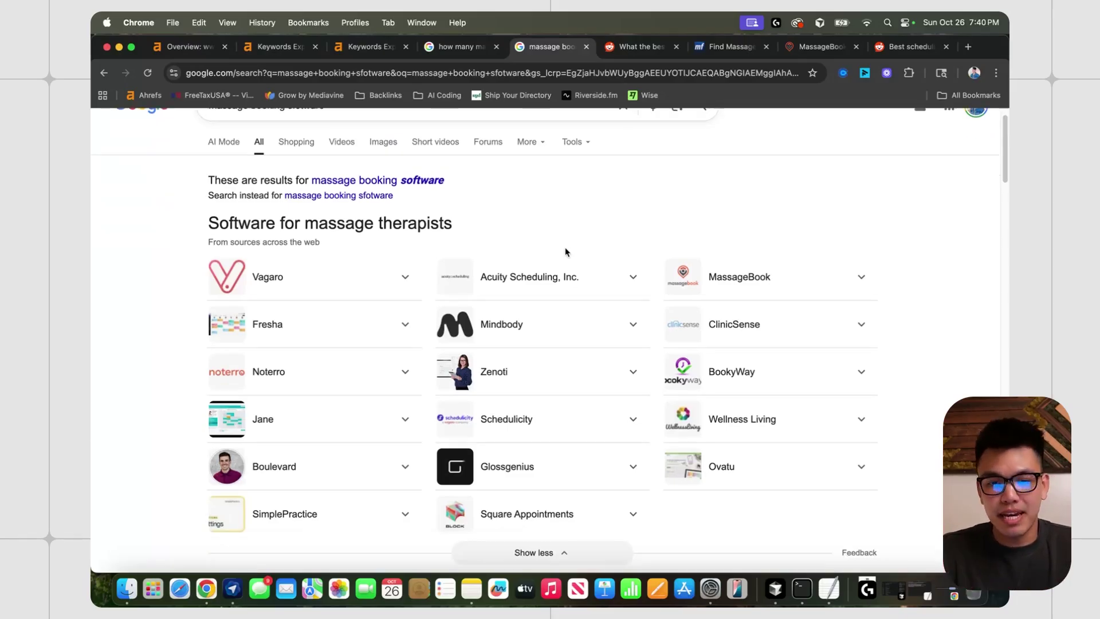